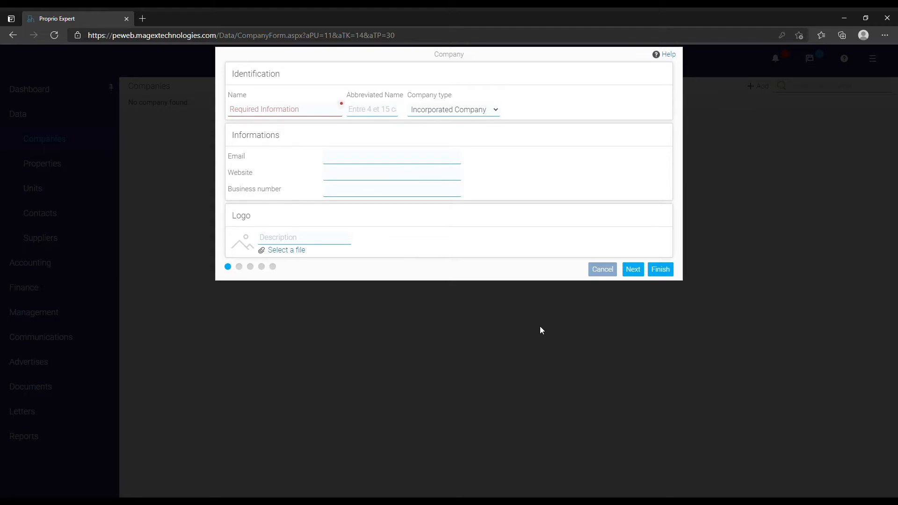
Enter 'Magex' as the new company's name.
left_click(314, 115)
type("Magex")
left_click(629, 273)
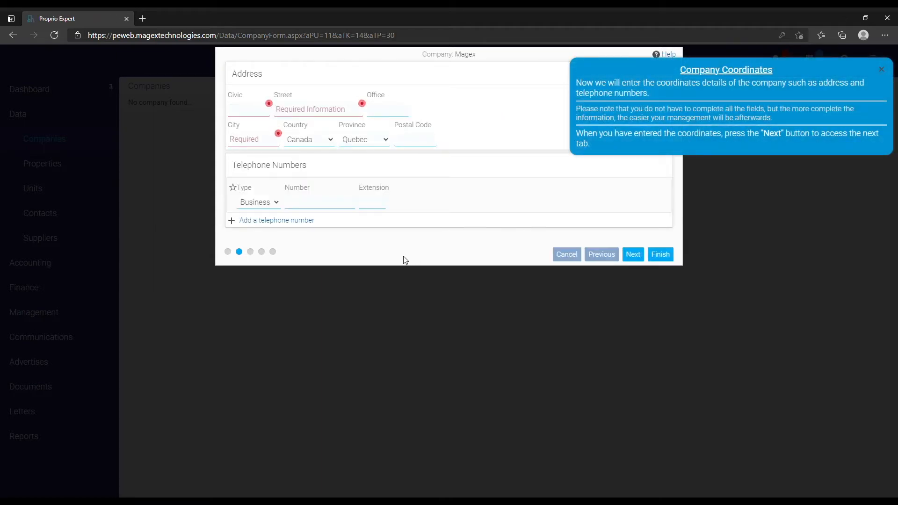
left_click(249, 113)
type("85")
left_click(293, 113)
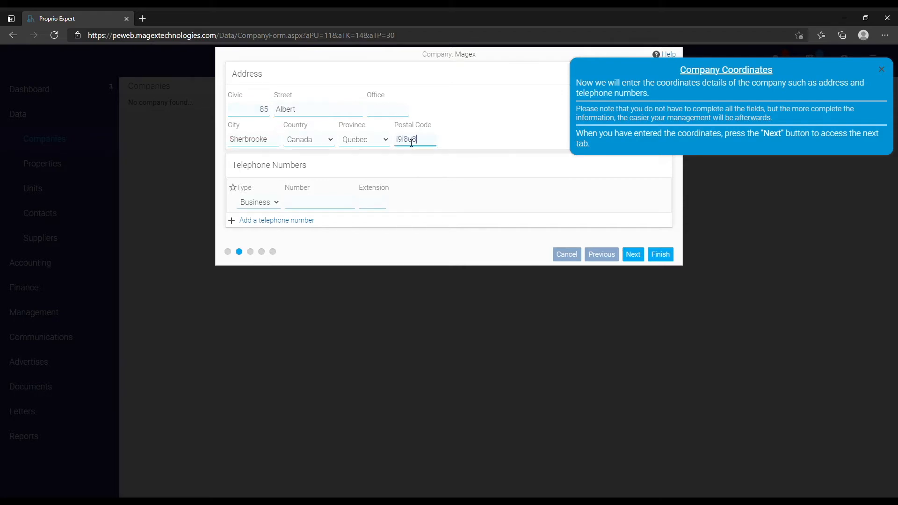
left_click(329, 207)
type("818 888 8888")
Add a BNC bank account with its transit, institution and account numbers, linked to 1060 - Chequing Account.
left_click(631, 254)
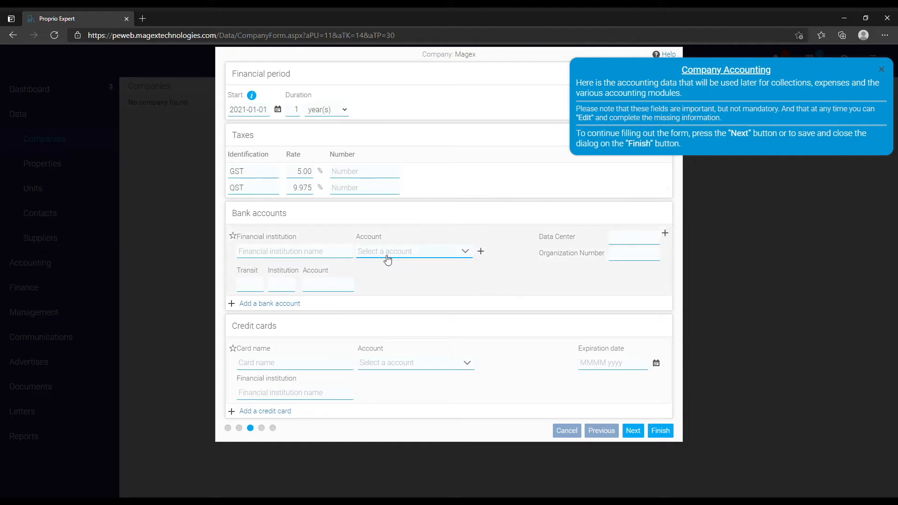
left_click(330, 256)
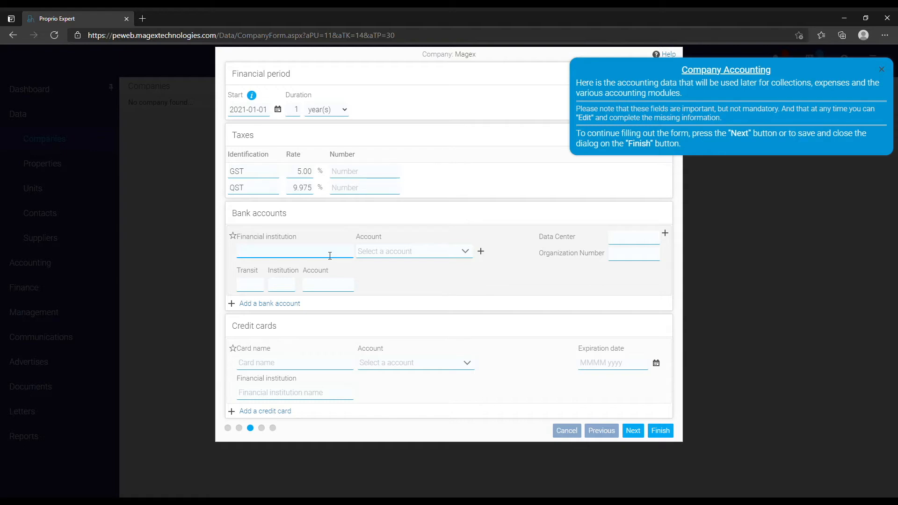
left_click(419, 255)
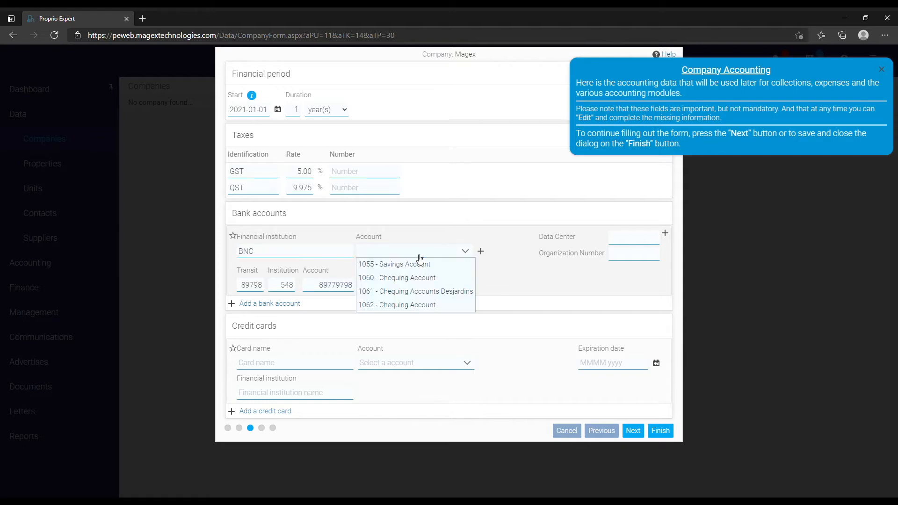
left_click(421, 278)
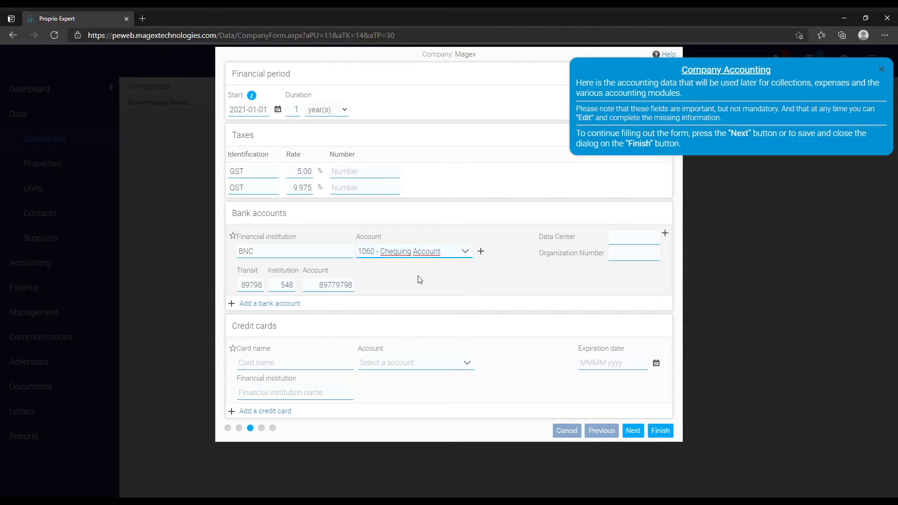
Add a Desjardins bank account (transit 65487, institution 578) linked to 1061 - Chequing Accounts Desjardins.
left_click(273, 305)
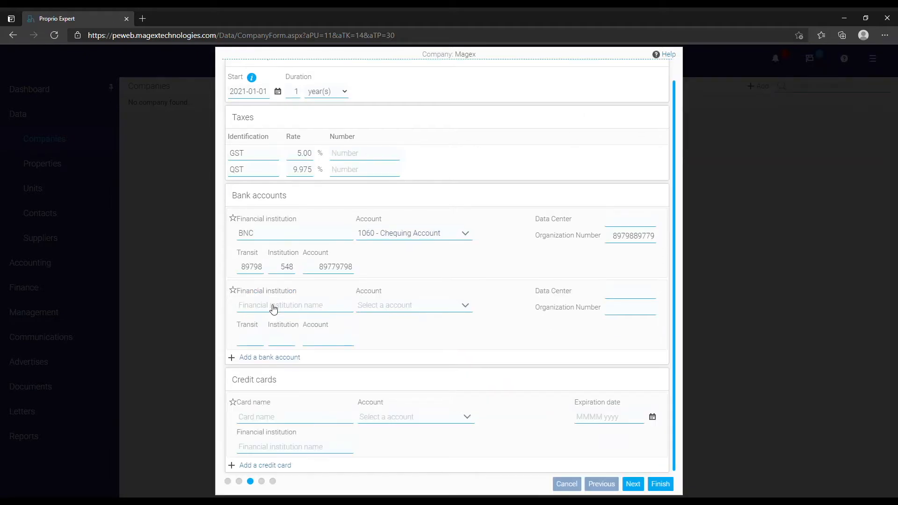
type("Desjardins")
left_click(263, 345)
type("65487")
key("Tab")
type("578")
key("Tab")
left_click(385, 305)
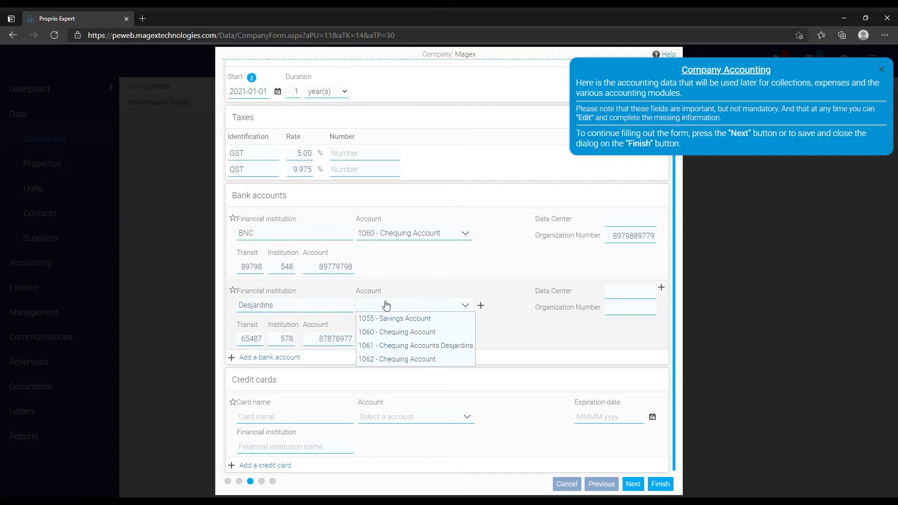
left_click(388, 346)
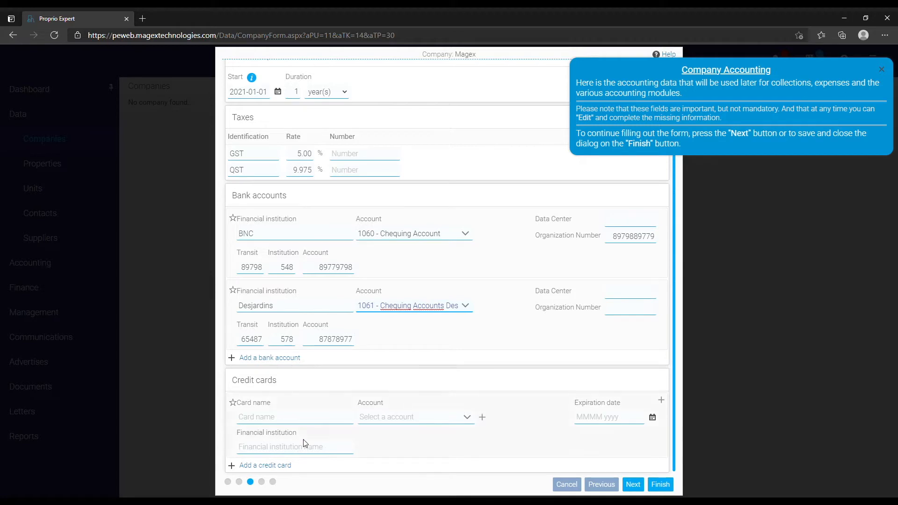
Add a Desjardins-issued Mastercard credit card linked to 2140 - Credit Card payable.
left_click(314, 424)
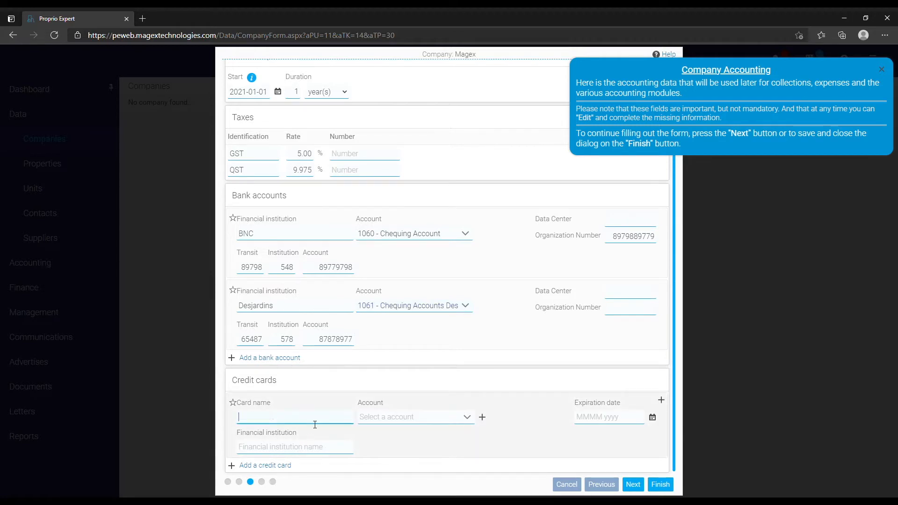
type("Mastercard")
left_click(369, 417)
left_click(394, 430)
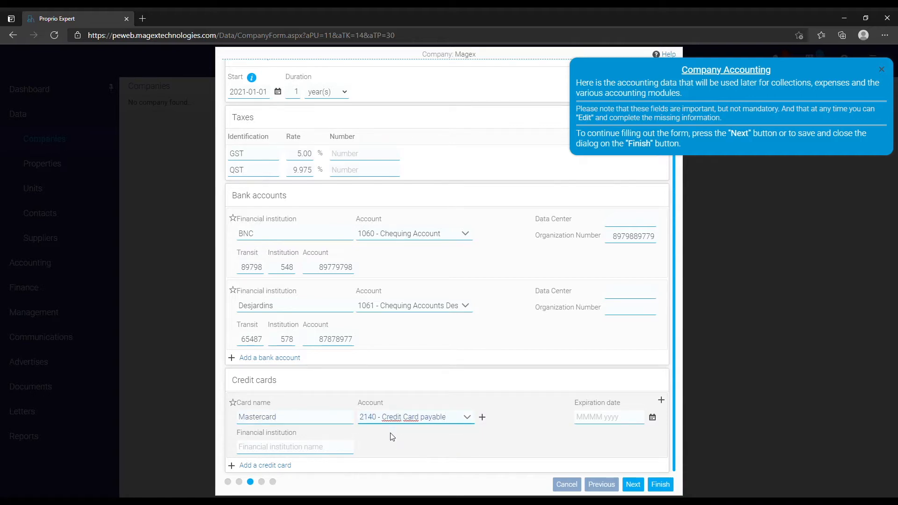
left_click(313, 448)
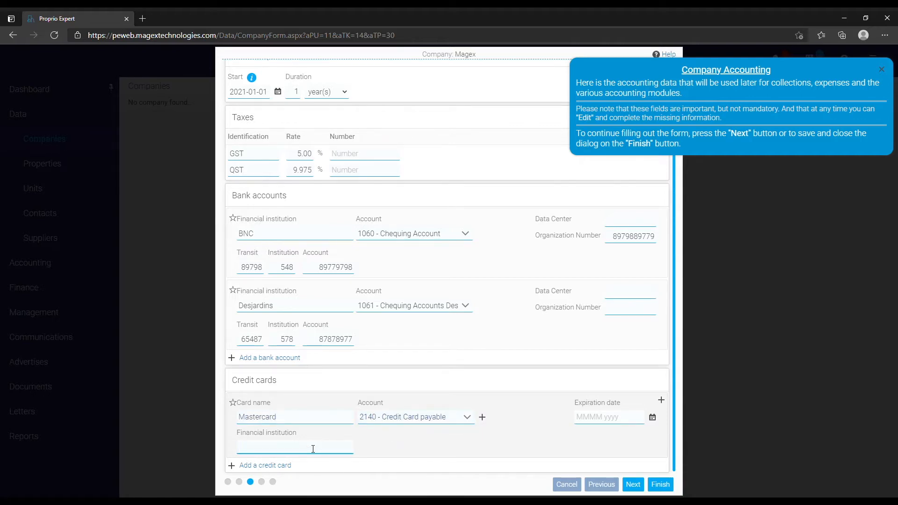
type("Desjardins")
left_click(631, 485)
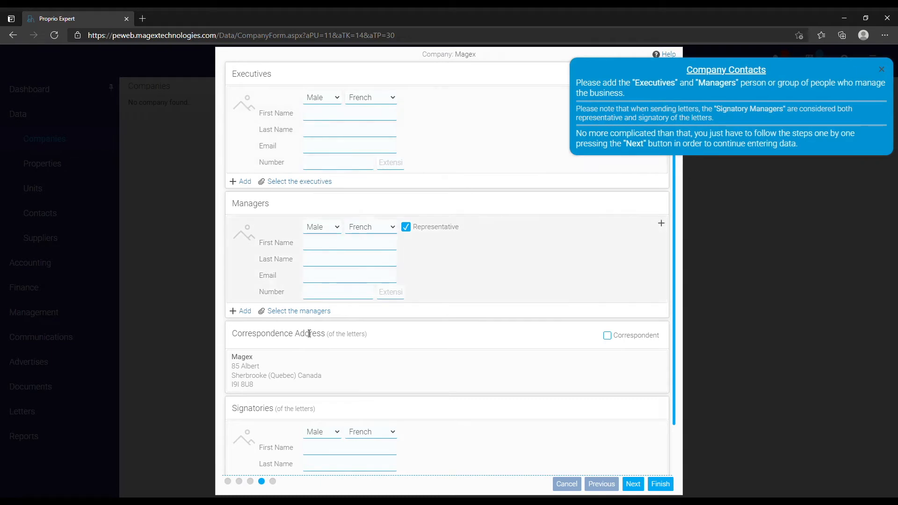
Keep the company address for correspondence, leaving Correspondent unticked, and continue past the contacts step.
scroll(424, 345, "down", 1)
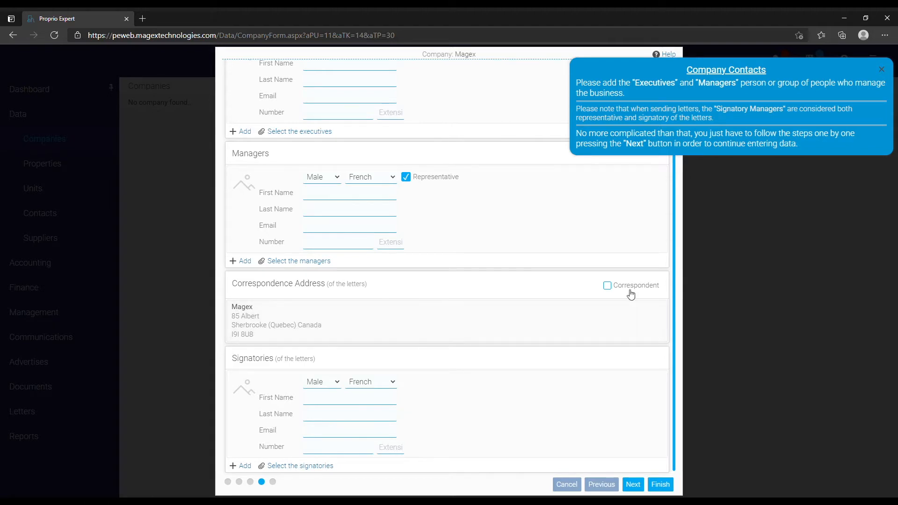
left_click(607, 286)
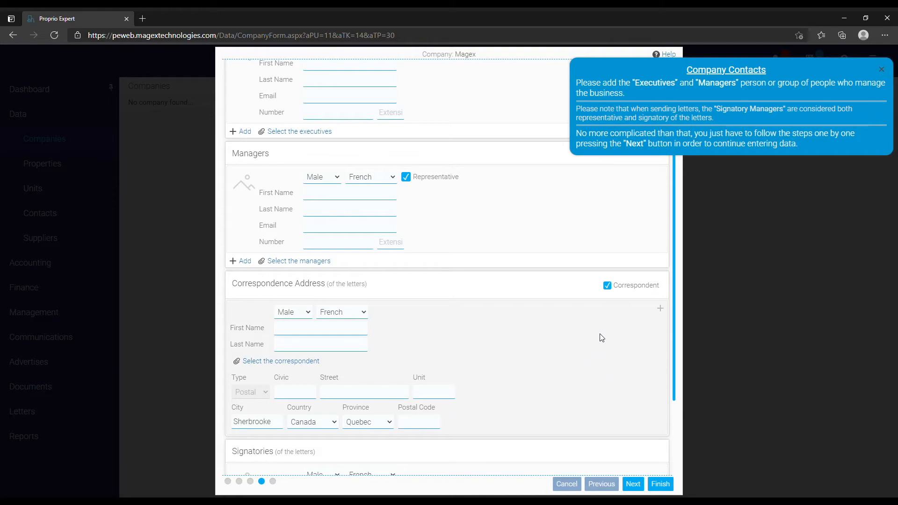
left_click(607, 285)
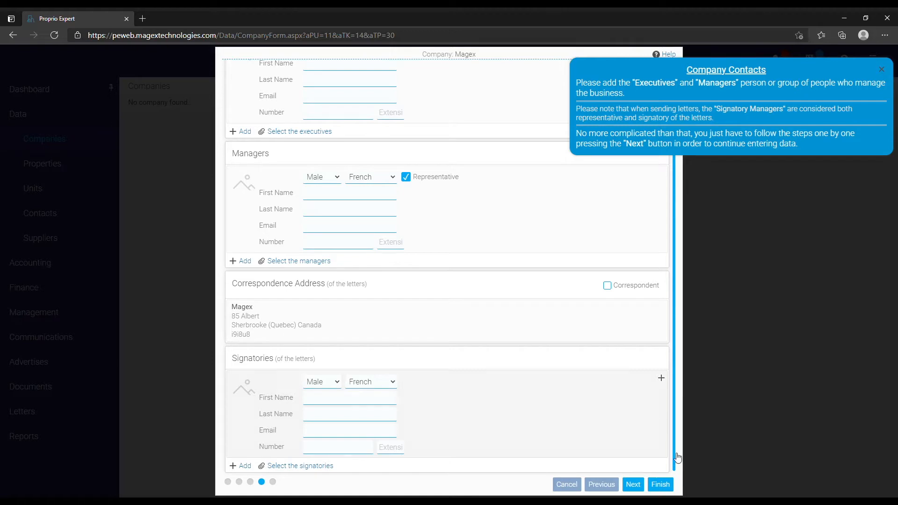
left_click(634, 485)
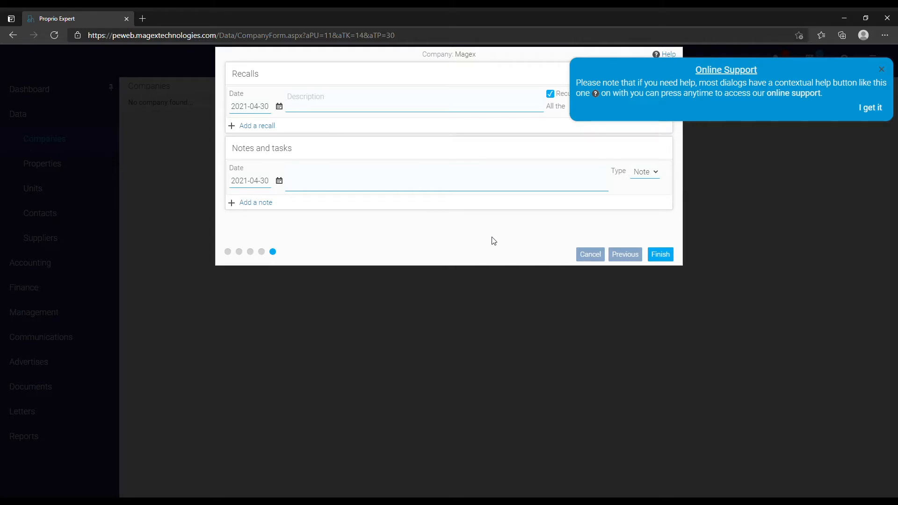
Finish the wizard to save Magex without any recalls or notes.
left_click(669, 257)
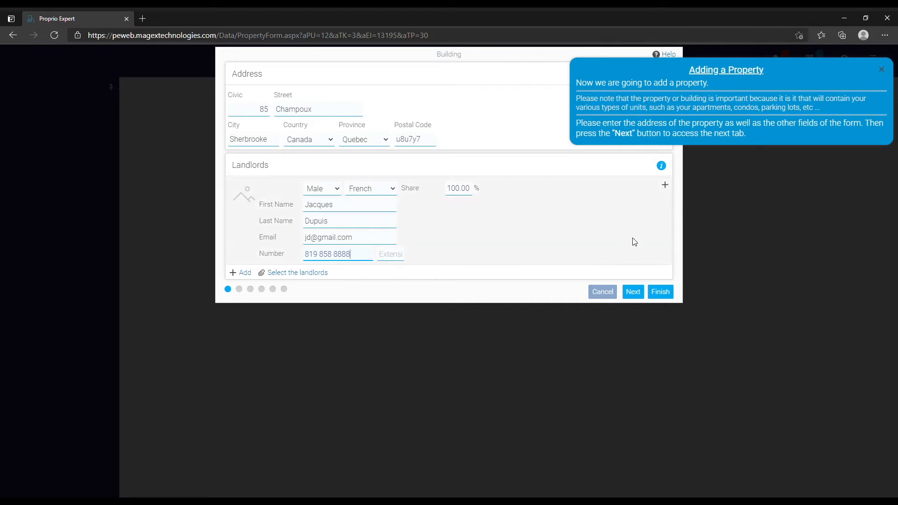
left_click(664, 186)
Edit the landlord's contact to add a postal address and mobile number, then save it.
left_click(632, 187)
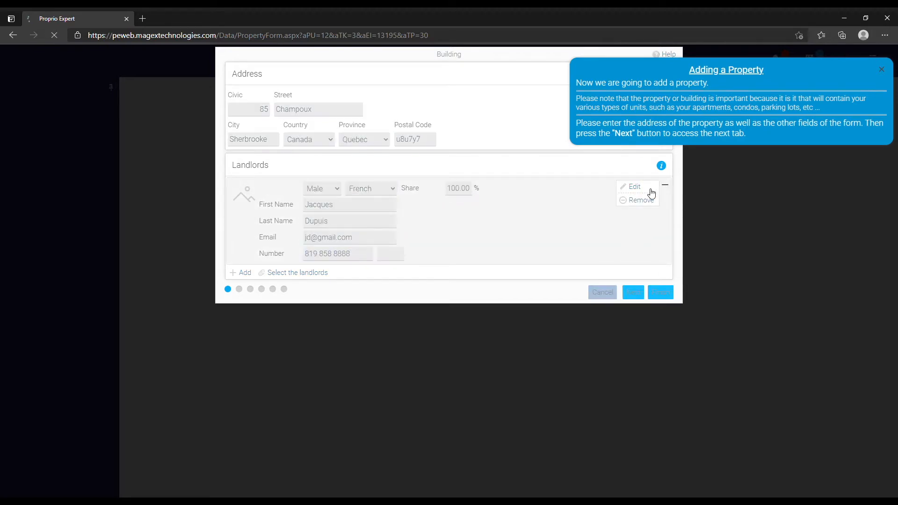
left_click(586, 357)
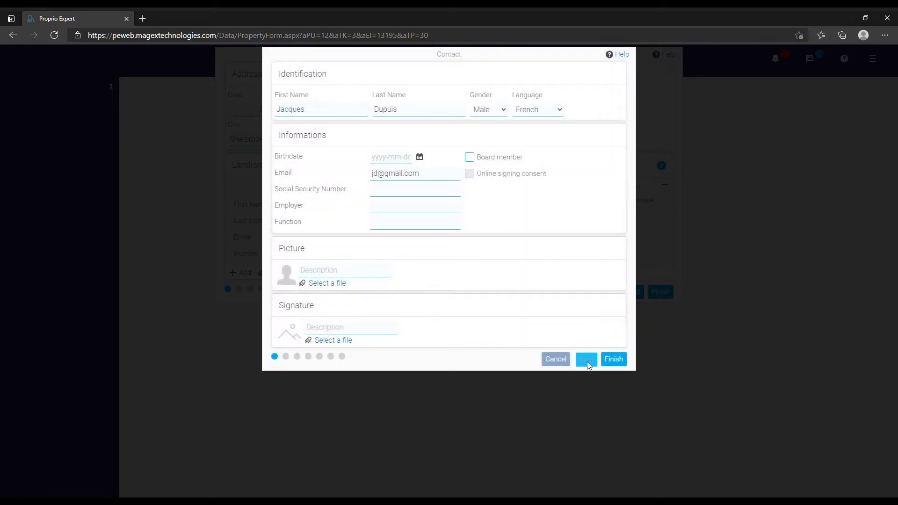
left_click(361, 115)
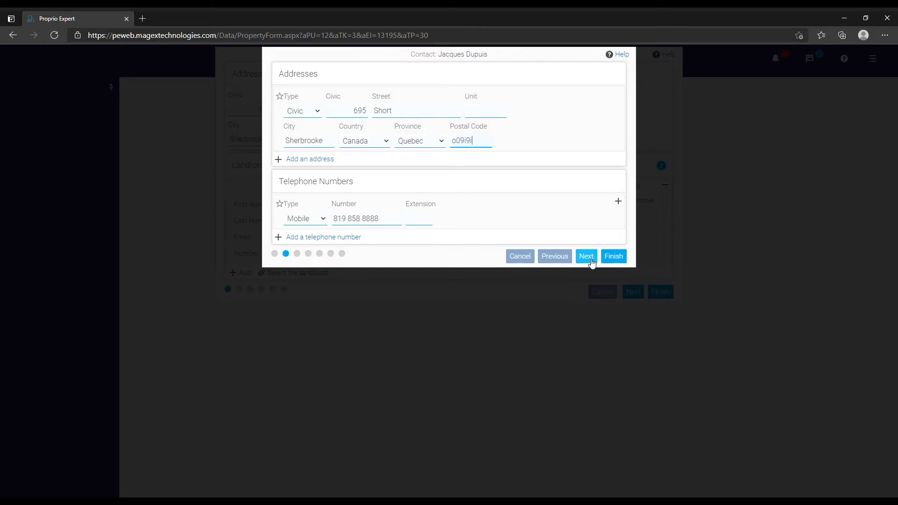
left_click(616, 258)
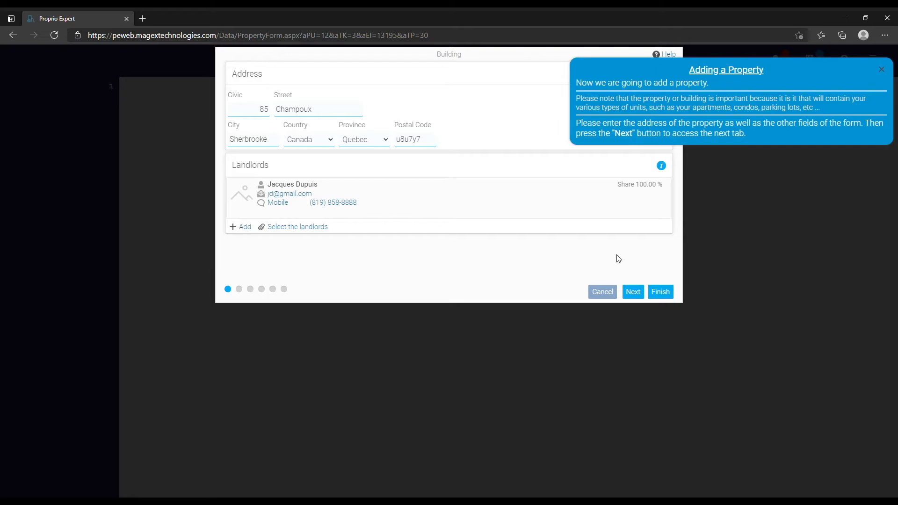
left_click(634, 293)
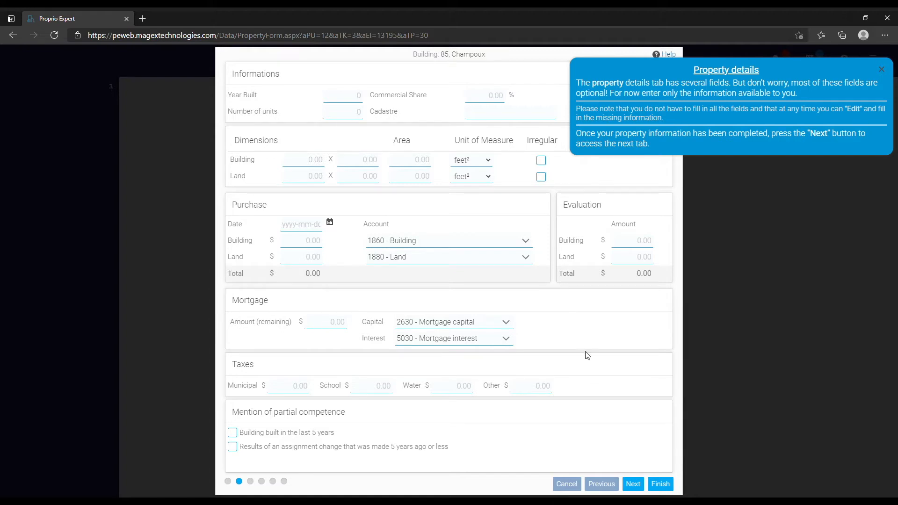
Skip the property details and property contacts steps without changes to reach Pictures.
left_click(632, 485)
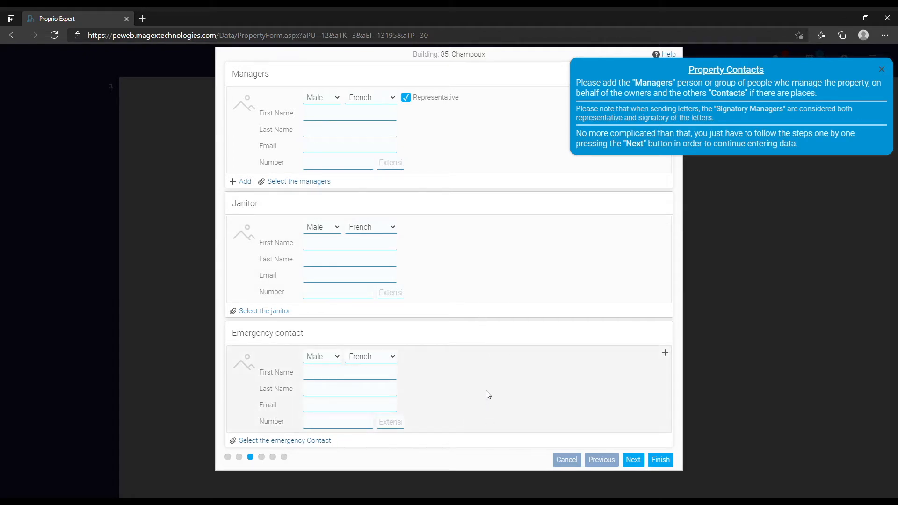
left_click(633, 461)
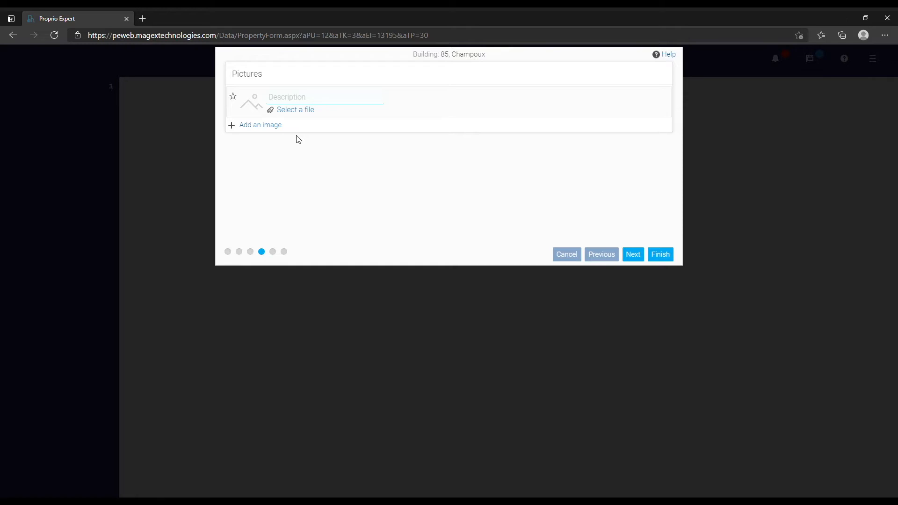
Skip past the Pictures and Recalls / Notes steps to the property's documents step without adding anything.
left_click(636, 256)
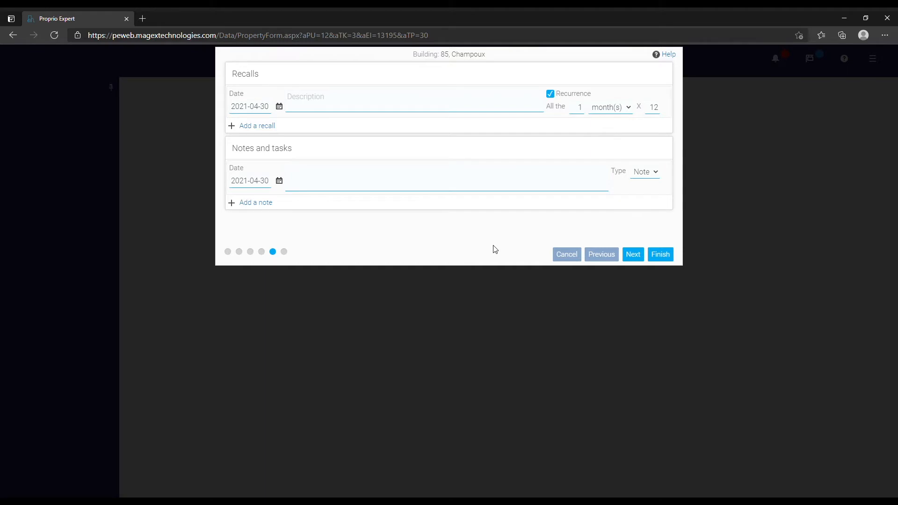
left_click(632, 254)
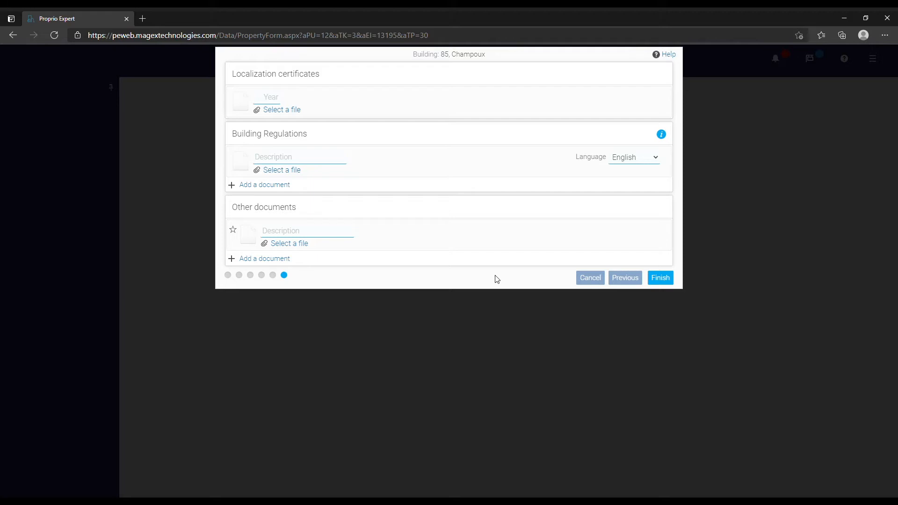
left_click(671, 279)
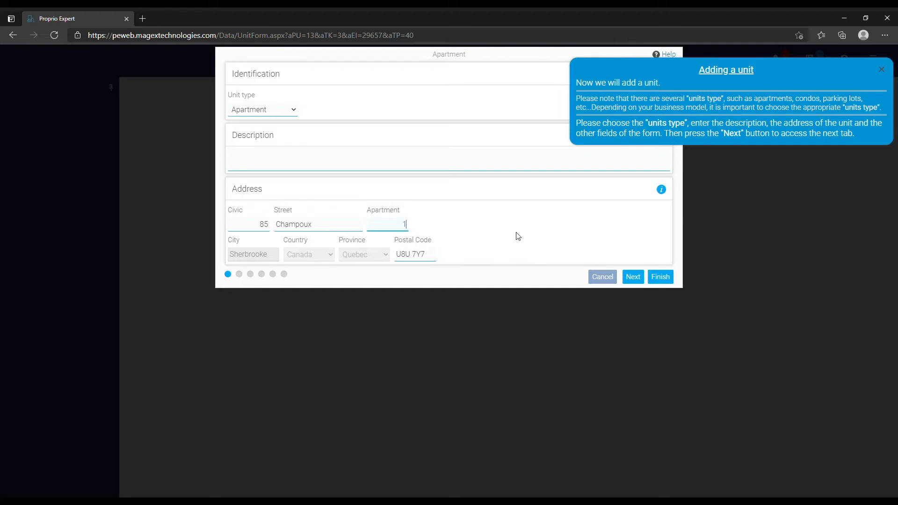
left_click(632, 278)
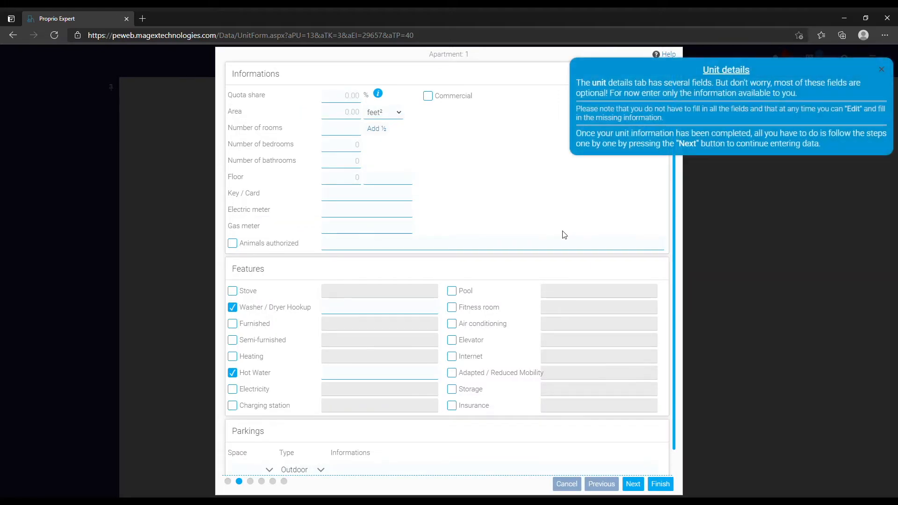
left_click(342, 134)
type("5.5")
left_click_drag(342, 134, 396, 133)
key("BackSpace")
type("5 1/2")
left_click_drag(341, 132, 364, 136)
type("5")
left_click(379, 131)
Enter 1 bathroom and mark the unit Semi-furnished, Furnished and with a Stove.
left_click(364, 162)
left_click(349, 165)
type("1")
left_click(572, 187)
scroll(326, 317, "down", 1)
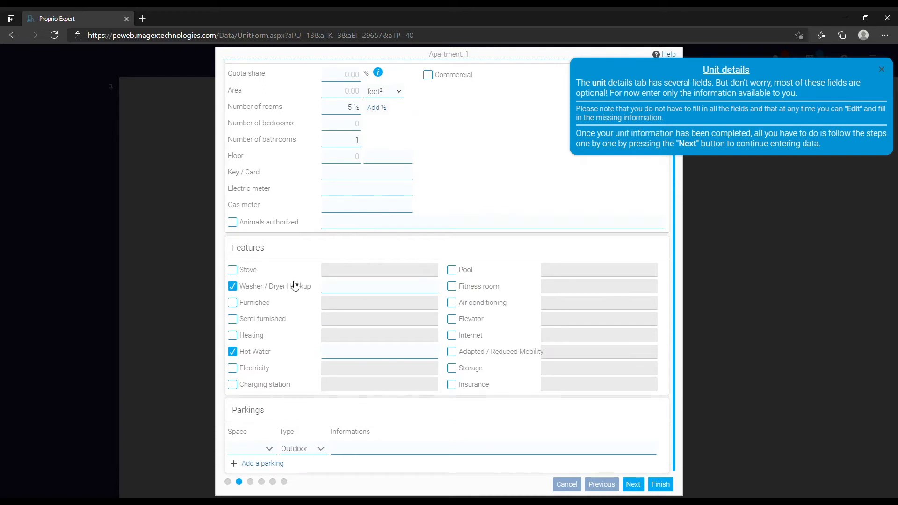
left_click(240, 320)
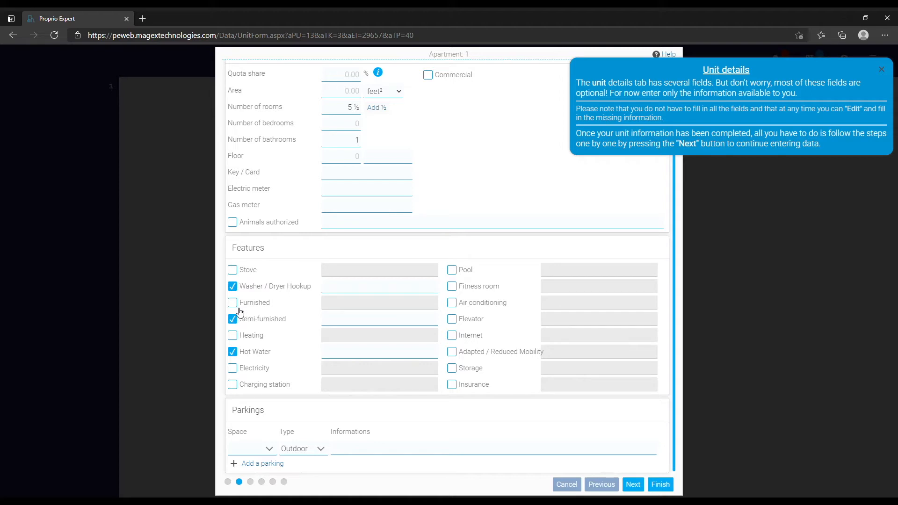
left_click(239, 303)
left_click(239, 270)
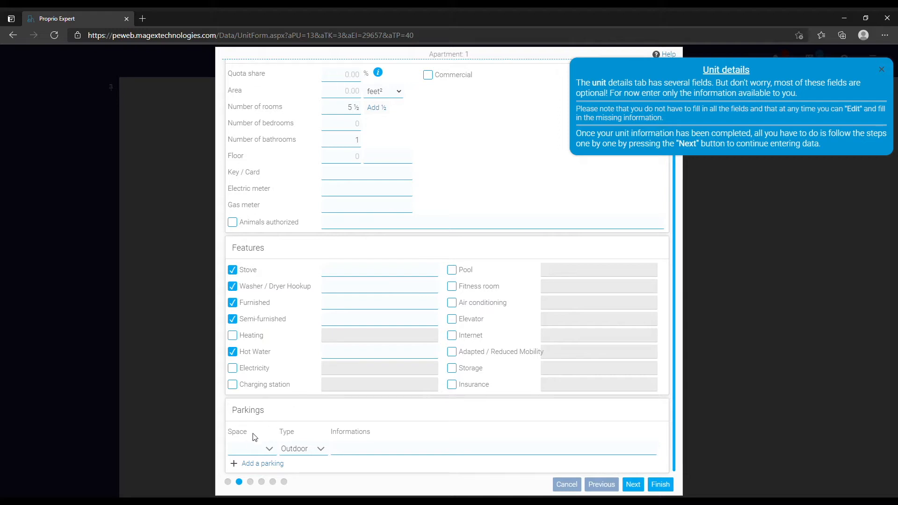
left_click(340, 457)
Skip Pictures, set Apartment 1's monthly rent to 1,000.00, and advance to recalls and notes.
left_click(633, 483)
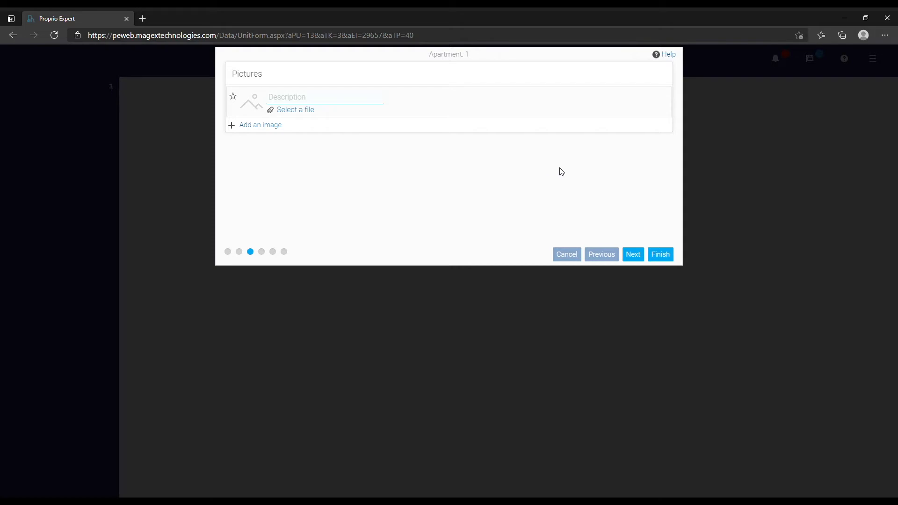
left_click(632, 256)
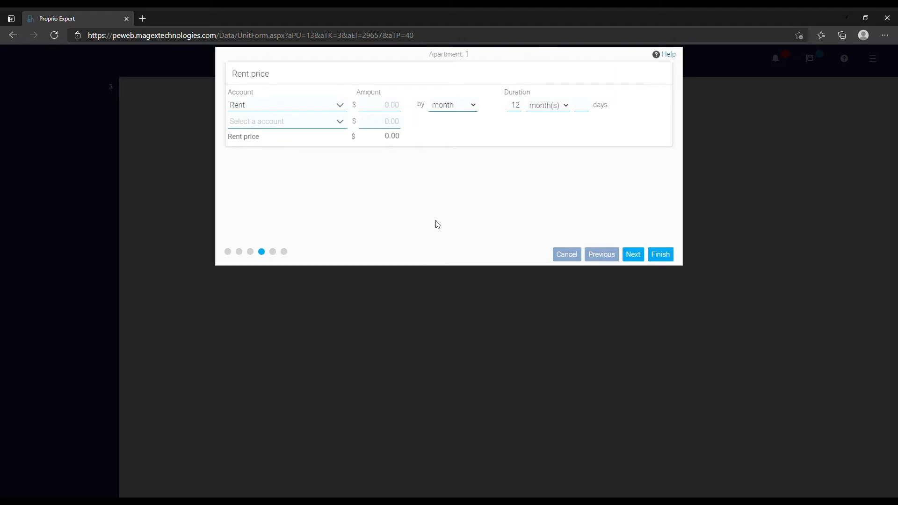
left_click(387, 106)
type("1,00")
type("000")
left_click(399, 195)
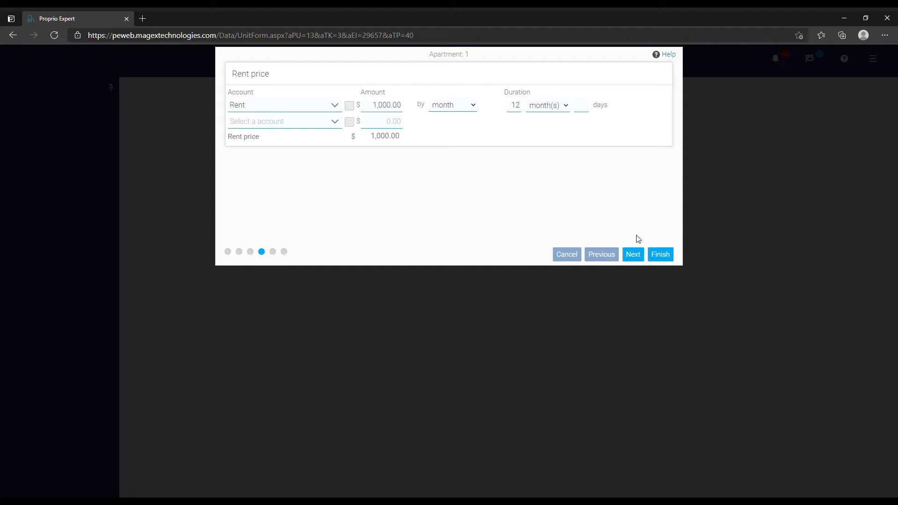
left_click(640, 256)
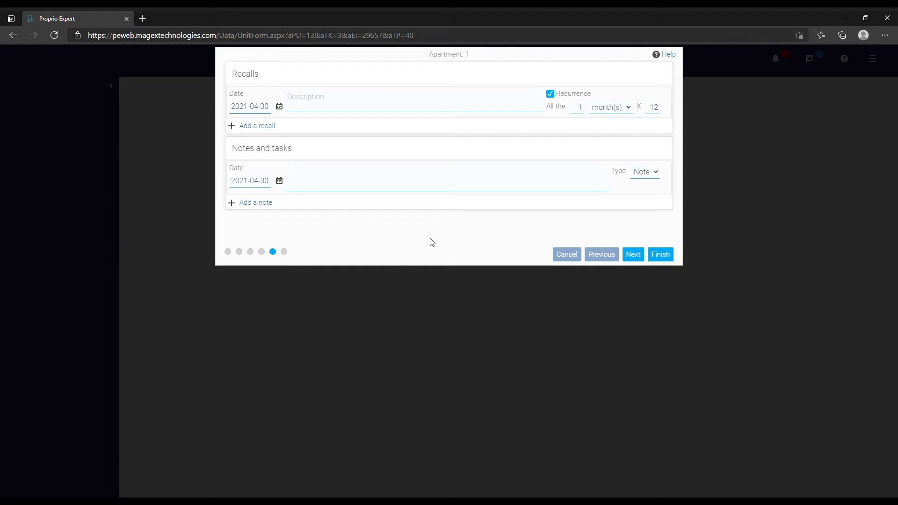
Advance to the Documents step and finish, saving Apartment 1.
left_click(631, 258)
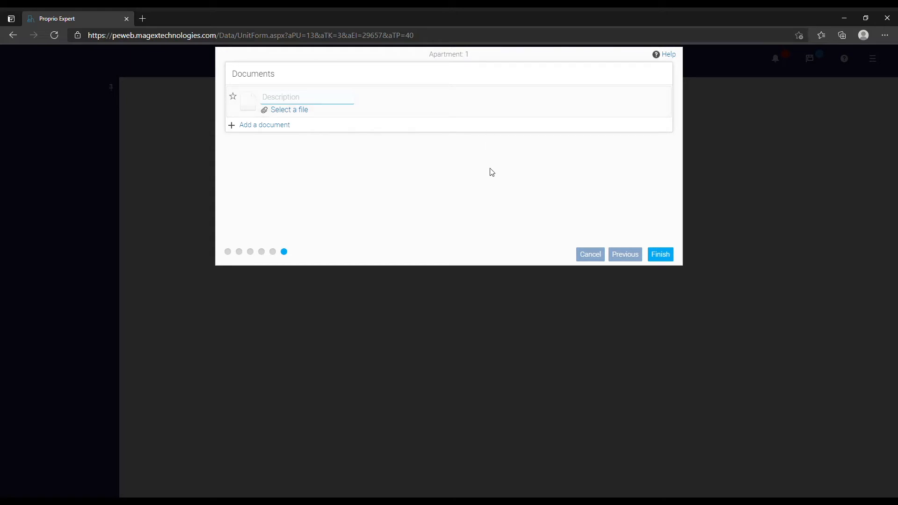
left_click(661, 257)
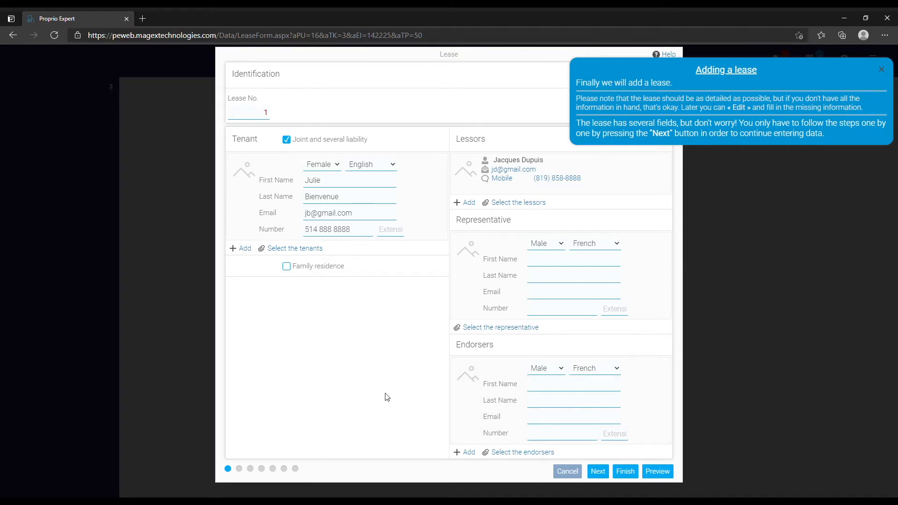
Open the tenant's contact for editing and set a new address's type to Former.
left_click(352, 195)
left_click(443, 163)
left_click(426, 162)
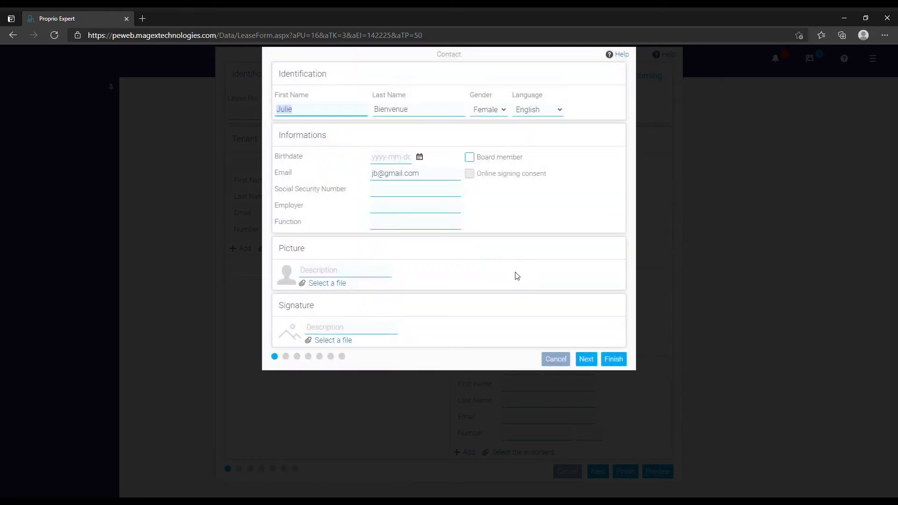
left_click(586, 360)
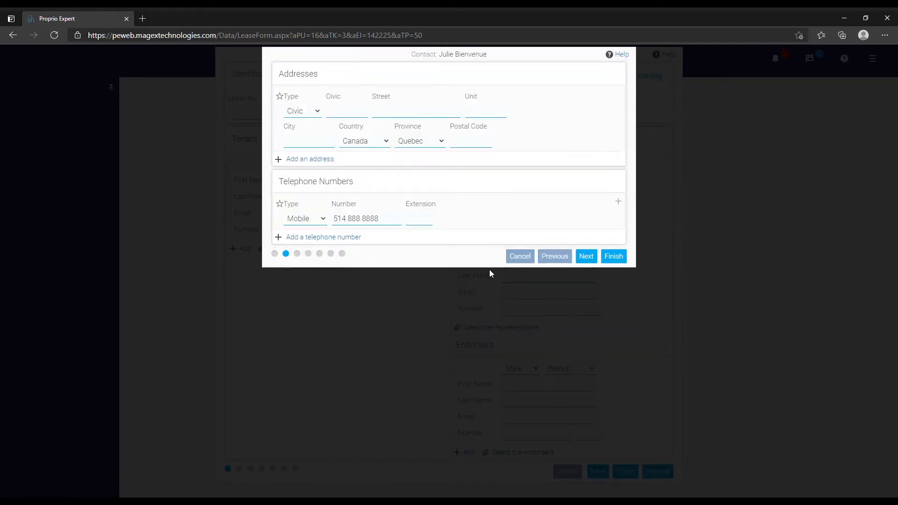
left_click(306, 112)
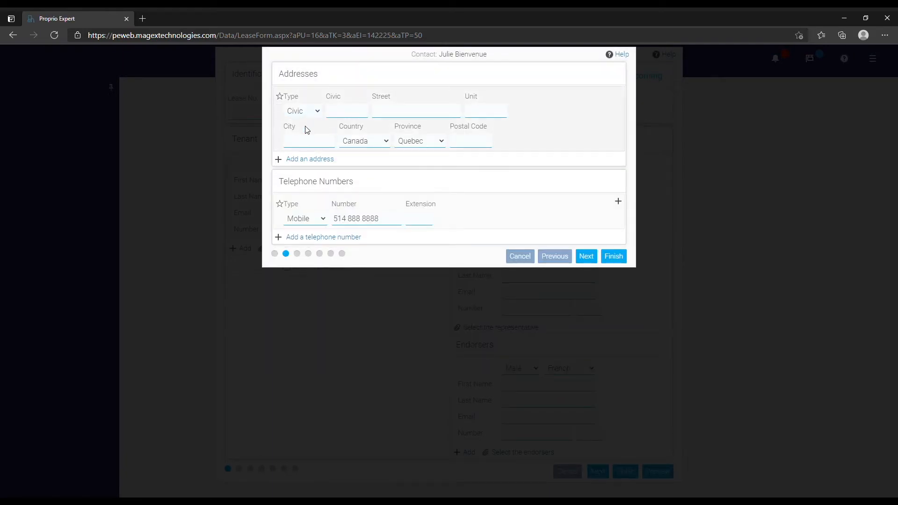
left_click(306, 133)
Enter the tenant's former civic number, street, city and postal code, and save the contact.
left_click(350, 116)
left_click(384, 112)
left_click(324, 144)
type("Québec")
left_click(468, 143)
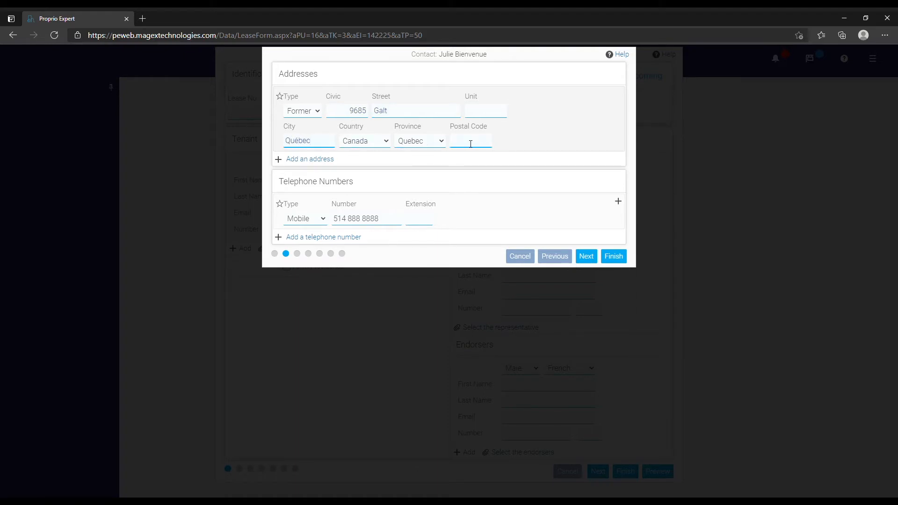
left_click(616, 257)
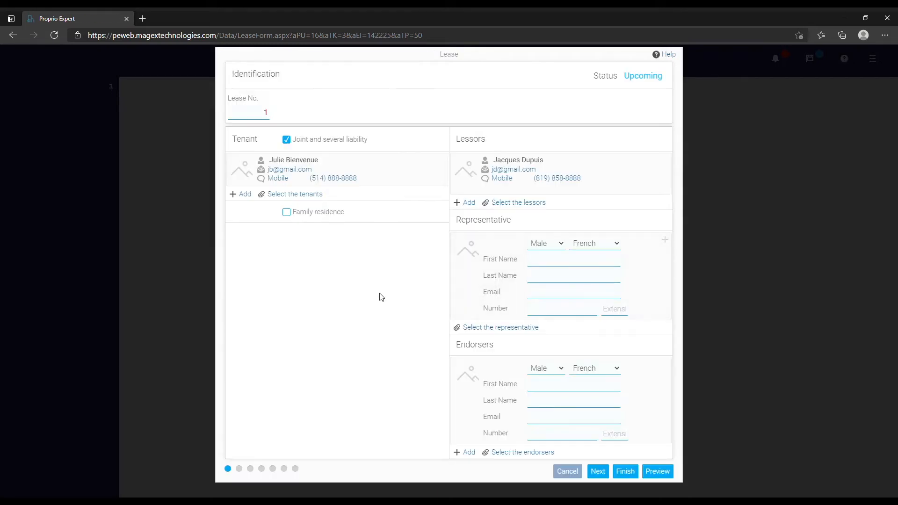
Set lease No. 1's start date to 2020-07-01, adjust the arrival date, and continue to prices.
left_click(599, 471)
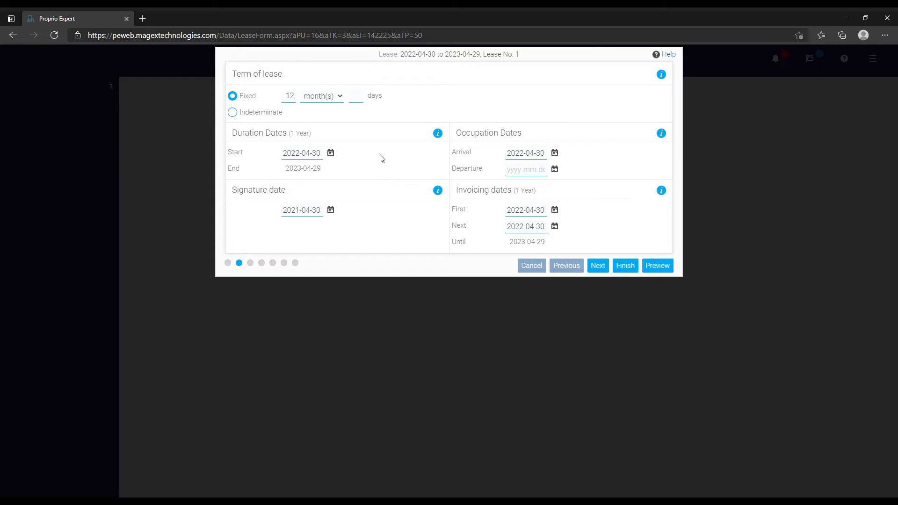
left_click(324, 157)
type("2020-07-01")
left_click(379, 180)
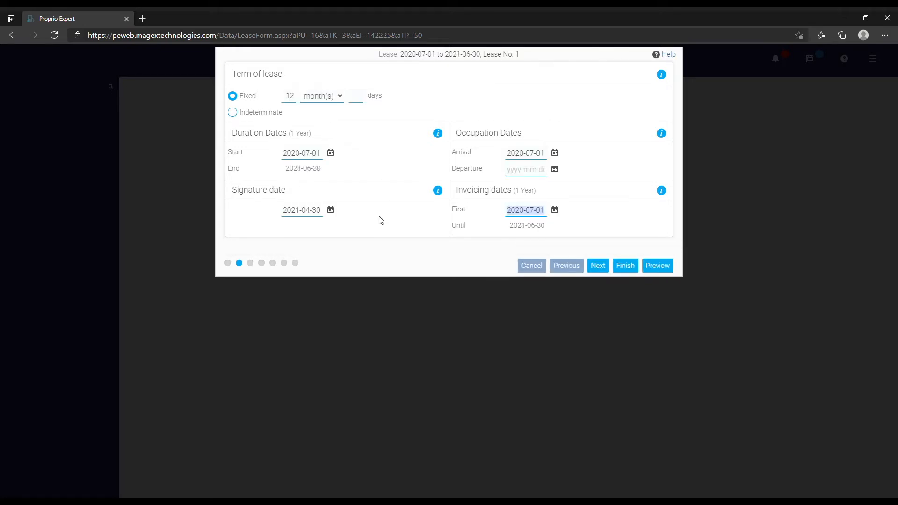
left_click(527, 156)
left_click(527, 157)
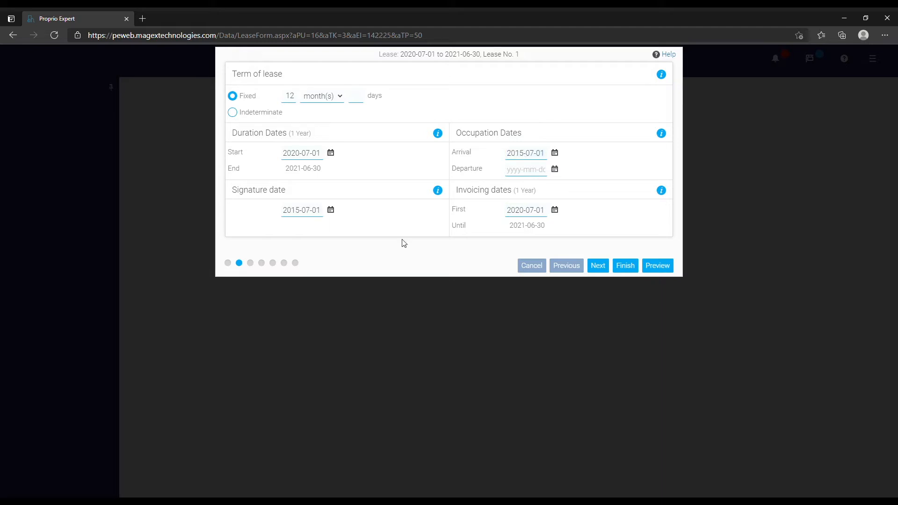
left_click(602, 267)
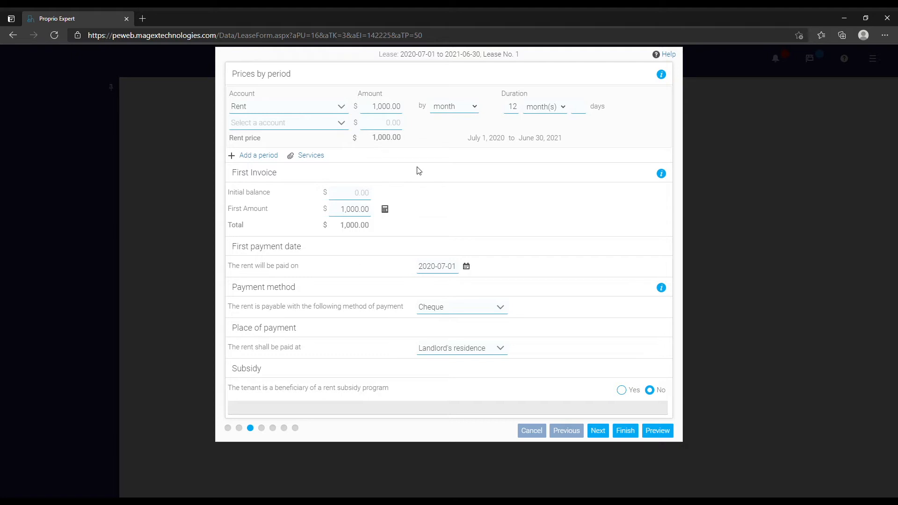
Correct the lease's first invoice amount to 1000.
left_click(345, 212)
type("500")
left_click(453, 238)
left_click(352, 214)
key("BackSpace")
type("2000")
left_click(517, 214)
double_click(350, 214)
type("10")
left_click(559, 203)
Keep Cheque as the payment method and continue to the dwelling and furniture page.
left_click(470, 310)
mouse_move(503, 355)
left_mouse_down()
mouse_move(501, 390)
mouse_move(503, 345)
left_mouse_up()
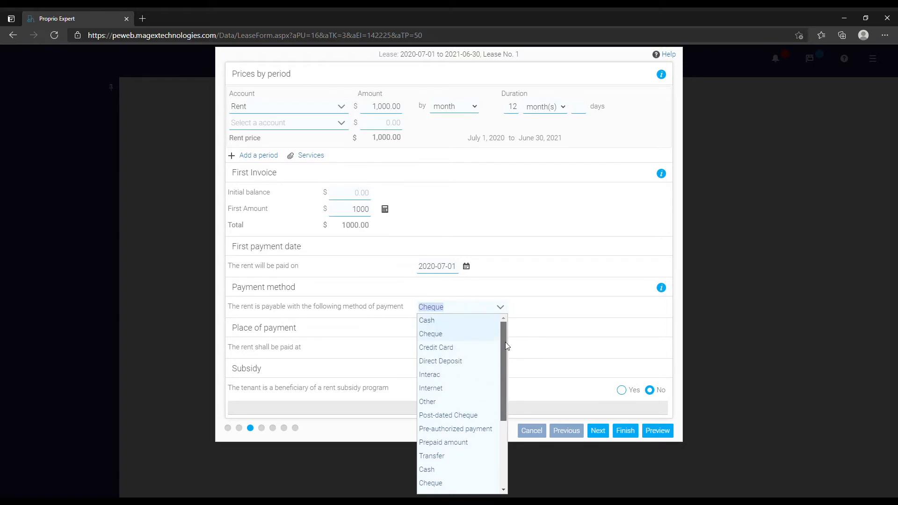
left_click(579, 269)
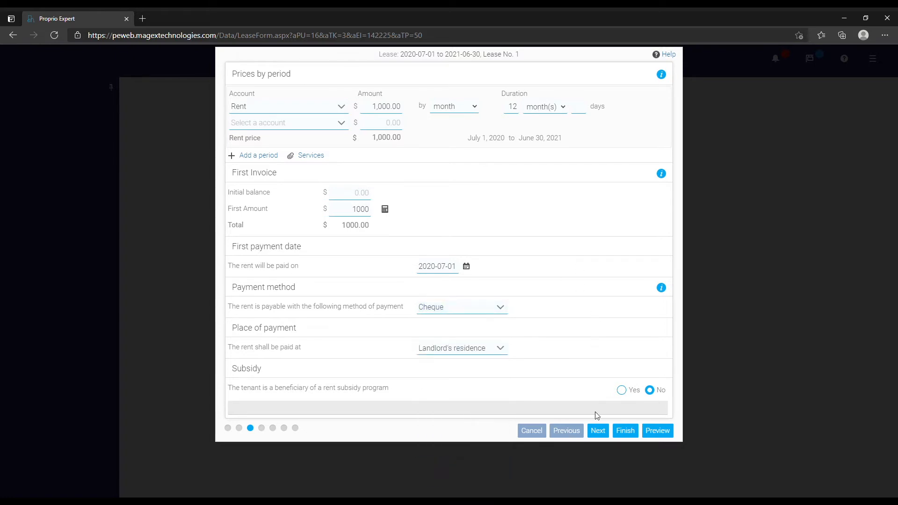
left_click(598, 429)
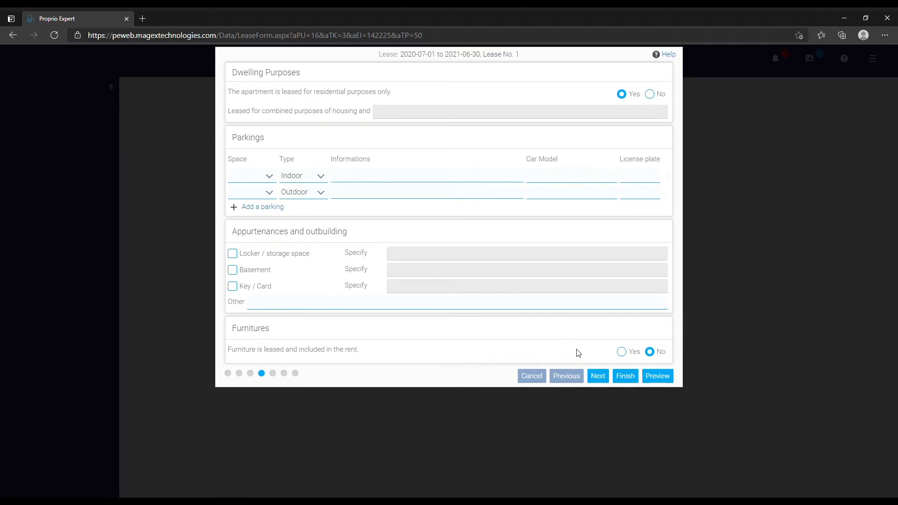
Include furniture in the rent, ticking stove, dishwasher and microwave oven, and continue.
left_click(621, 351)
scroll(445, 364, "down", 1)
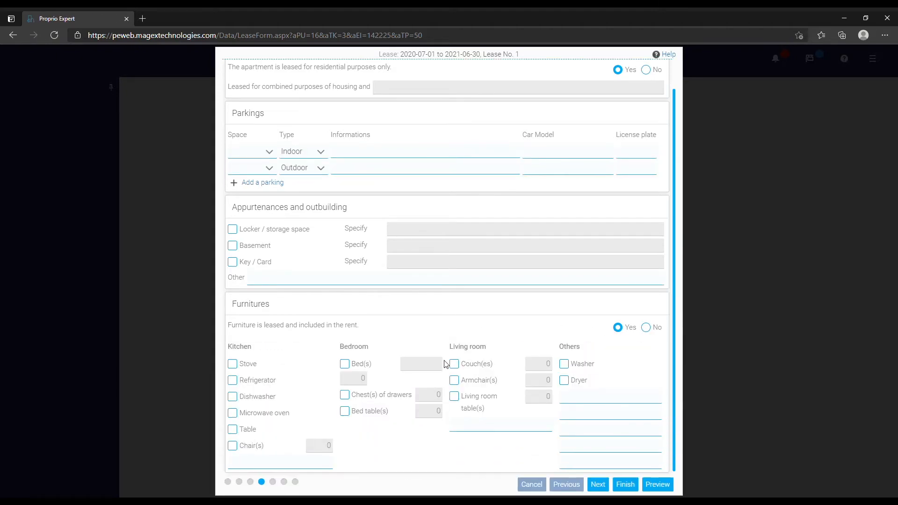
left_click(232, 365)
left_click(233, 396)
left_click(233, 413)
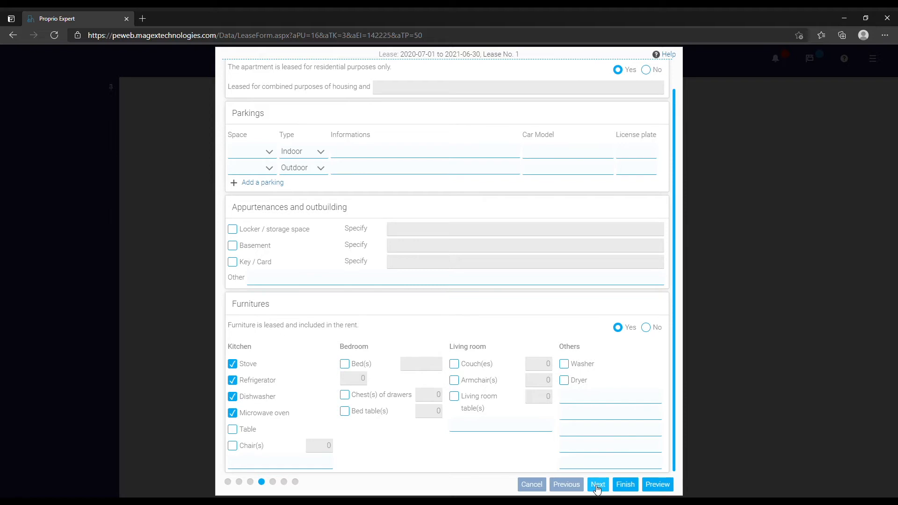
left_click(597, 484)
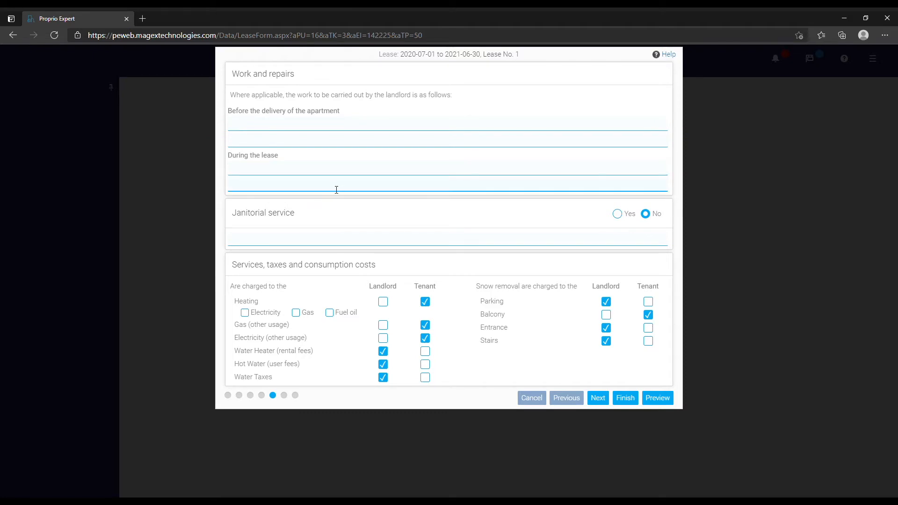
Add janitorial service to the lease and page through the conditions to the final step.
left_click(617, 213)
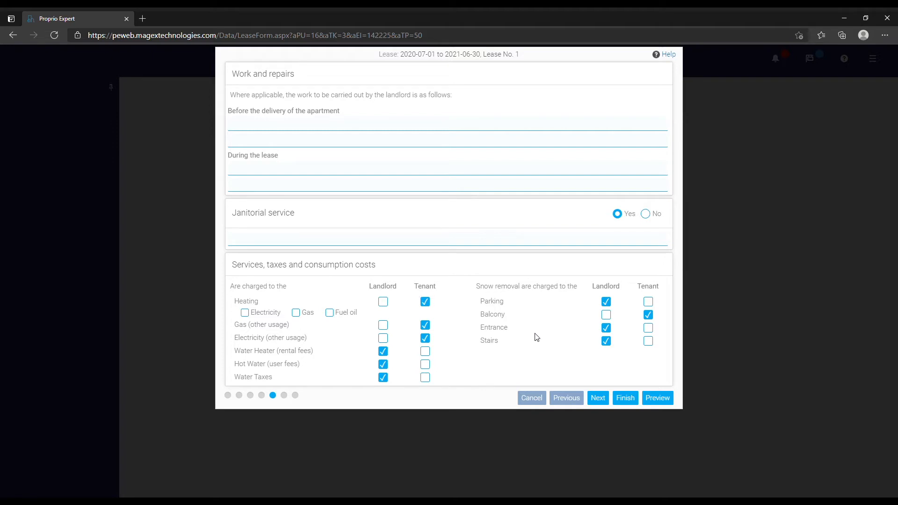
left_click(598, 397)
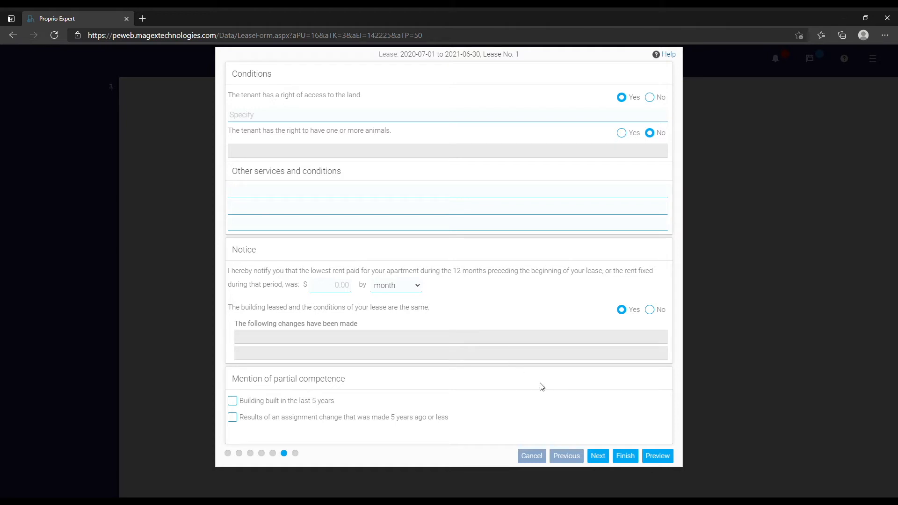
left_click(598, 456)
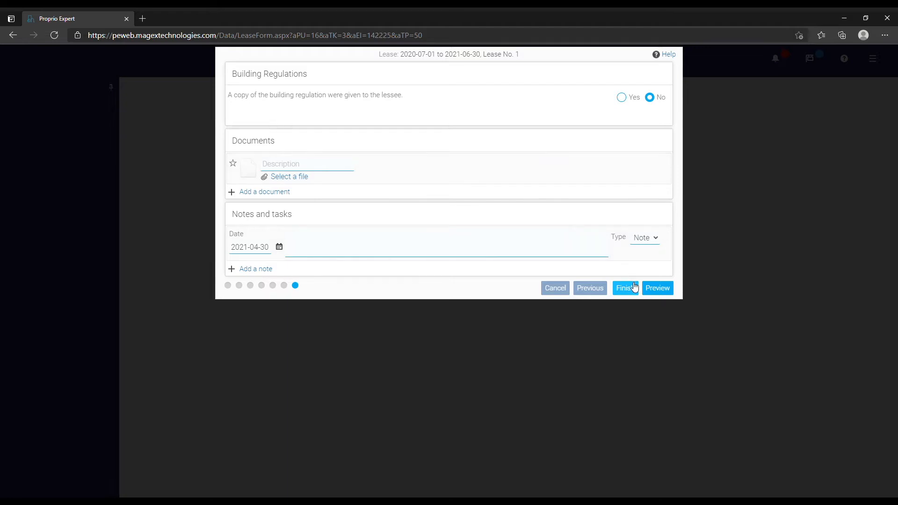
Preview the completed lease, scroll through it, and start emailing it to the parties.
left_click(659, 294)
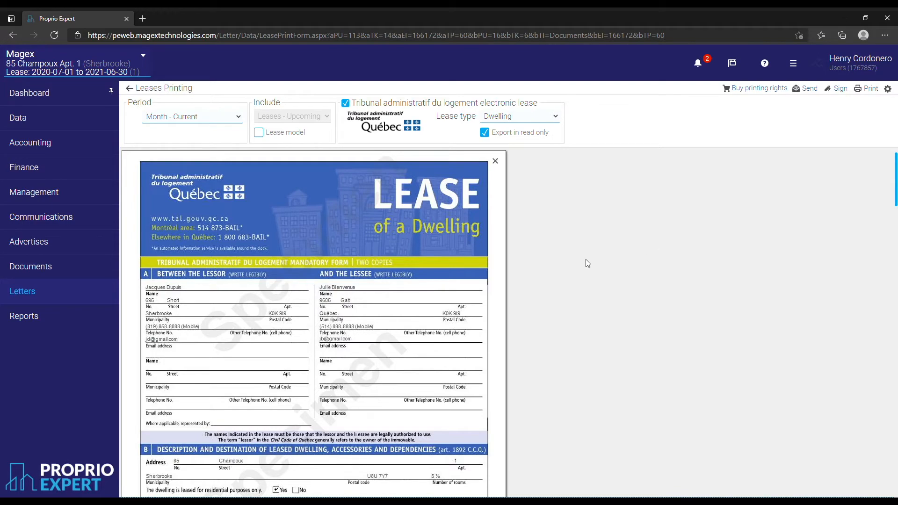
scroll(585, 260, "down", 5)
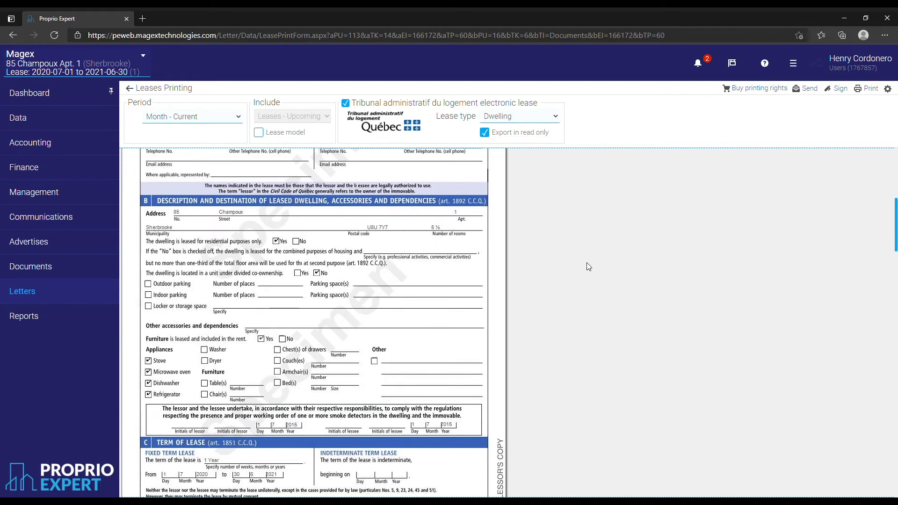
scroll(587, 262, "down", 3)
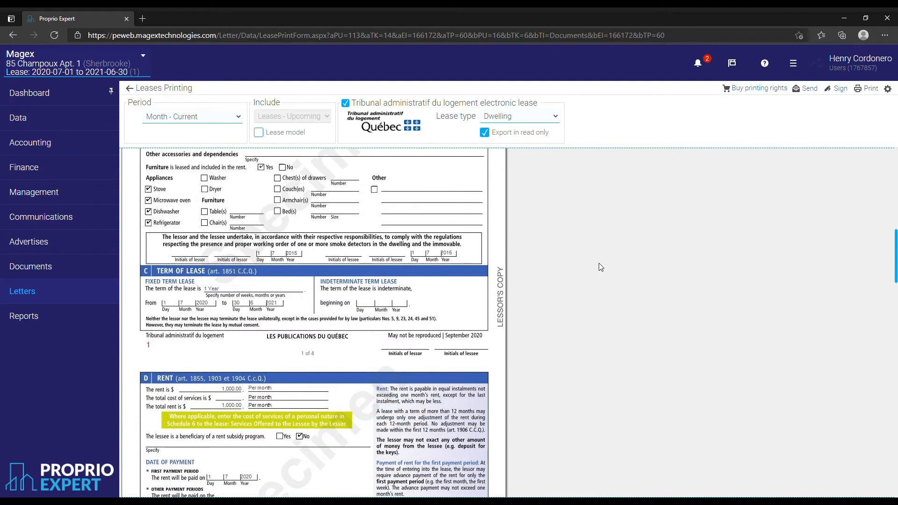
scroll(596, 263, "up", 7)
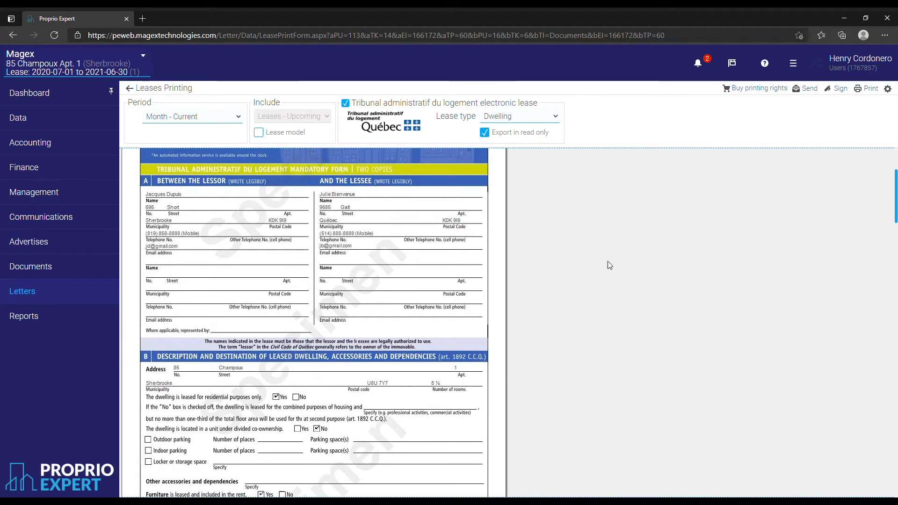
scroll(610, 265, "up", 2)
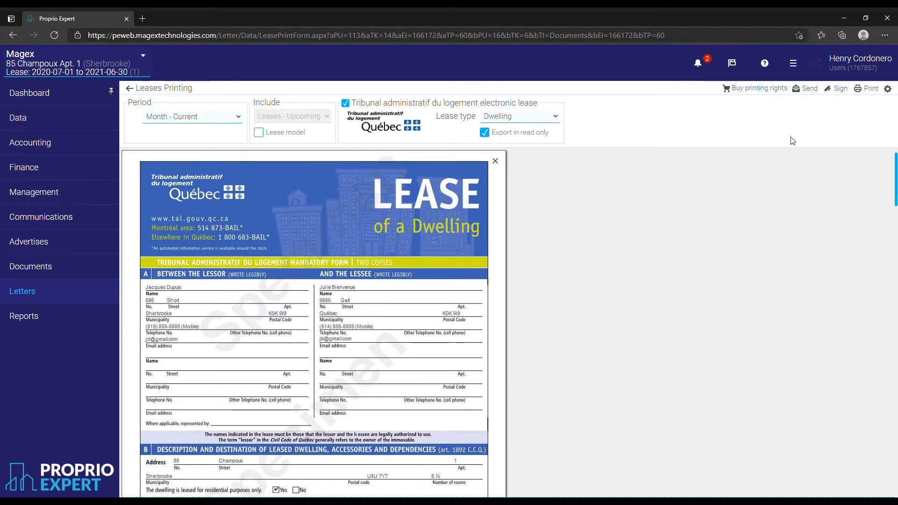
left_click(806, 89)
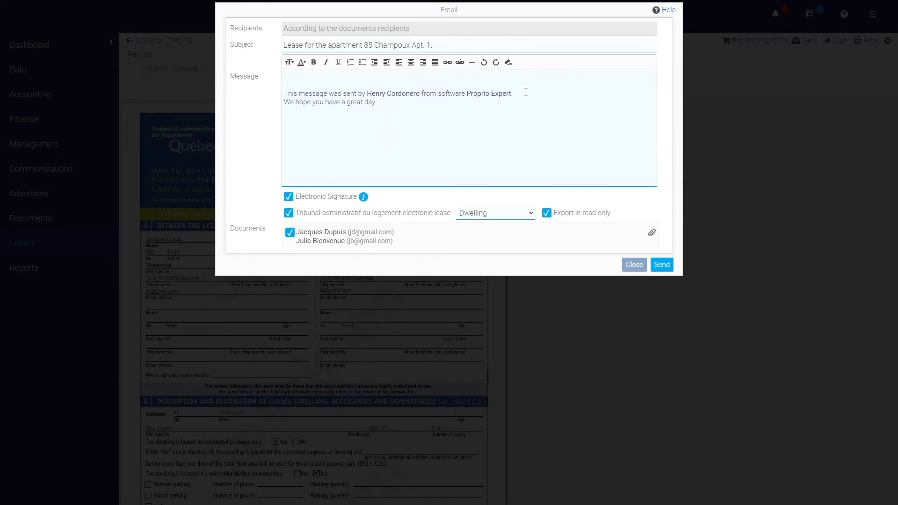
Send the lease for e-signature, then start signing it as lessor from Communications > Signatures.
left_click(669, 268)
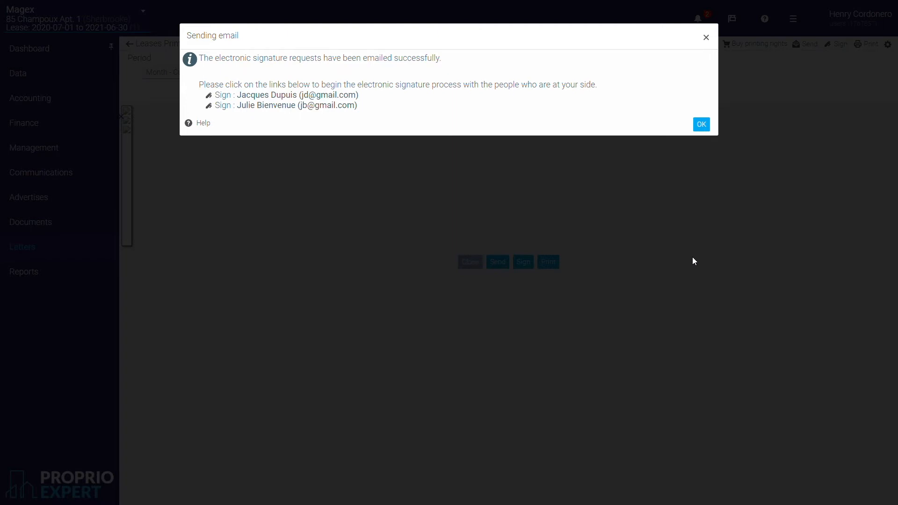
left_click(706, 37)
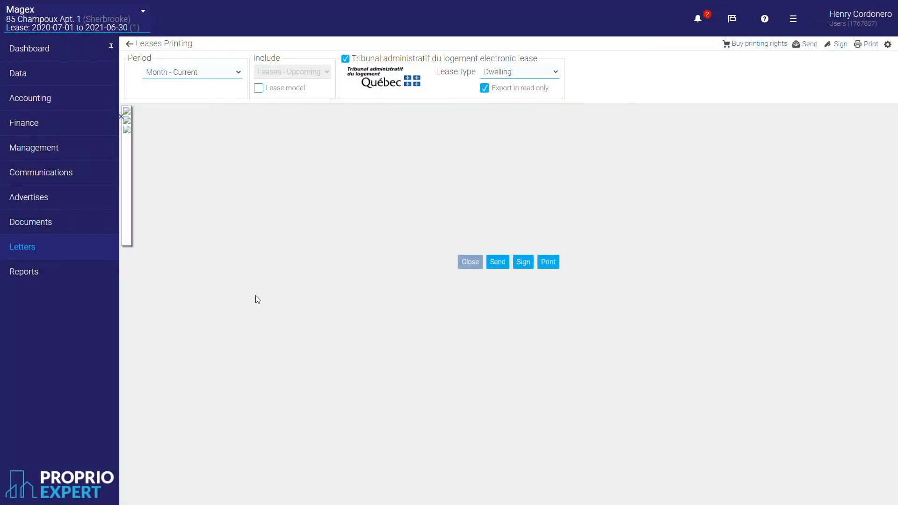
left_click(56, 173)
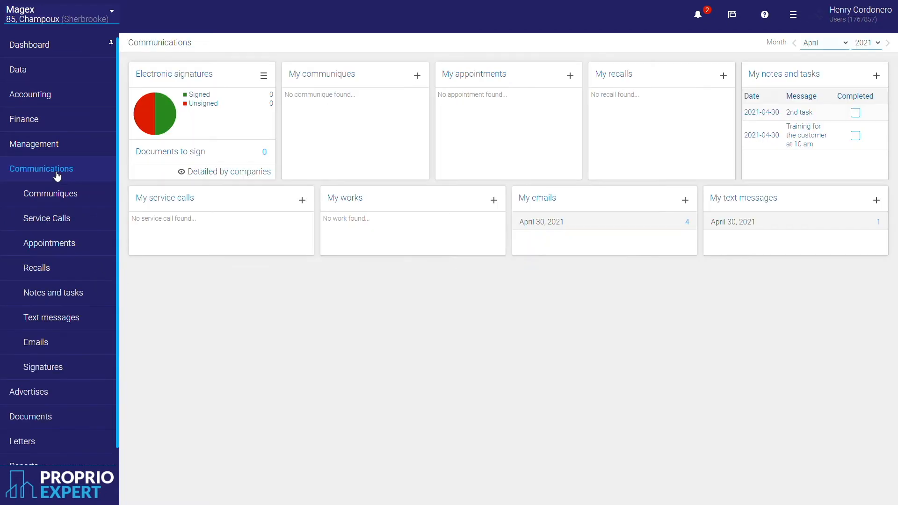
left_click(65, 369)
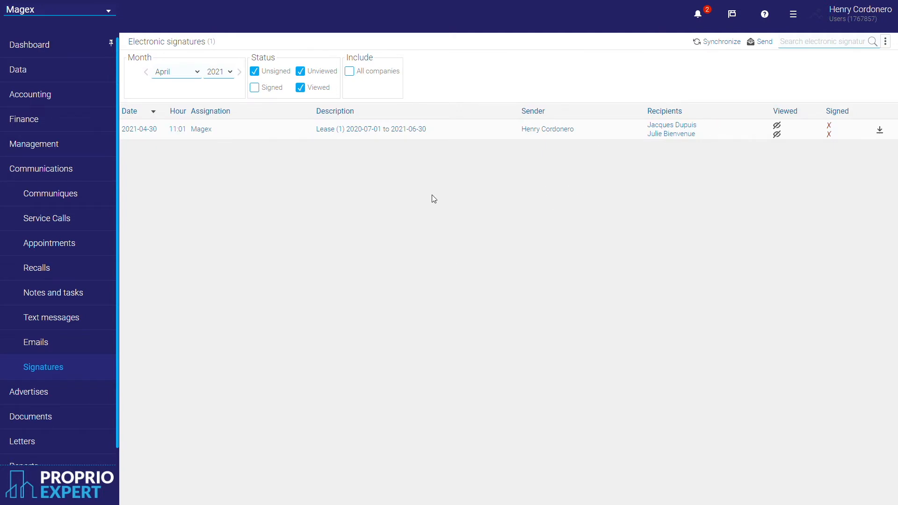
left_click(363, 136)
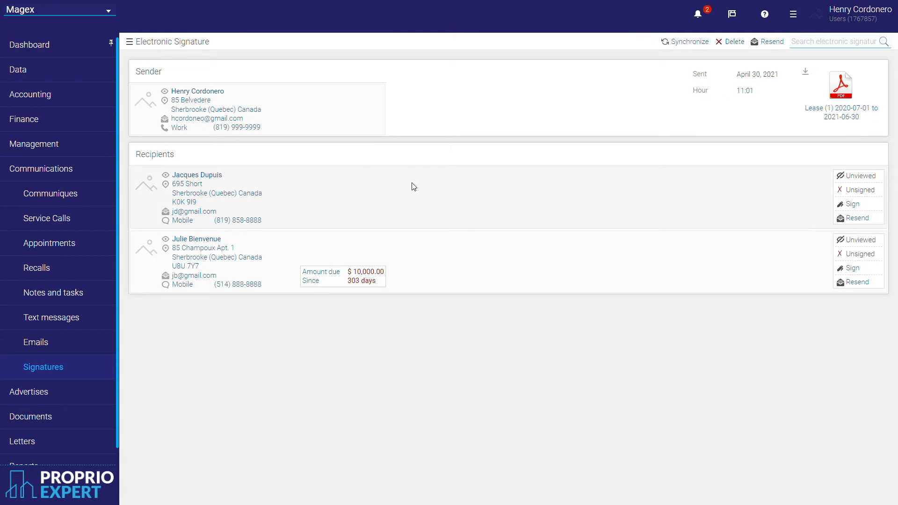
left_click(856, 209)
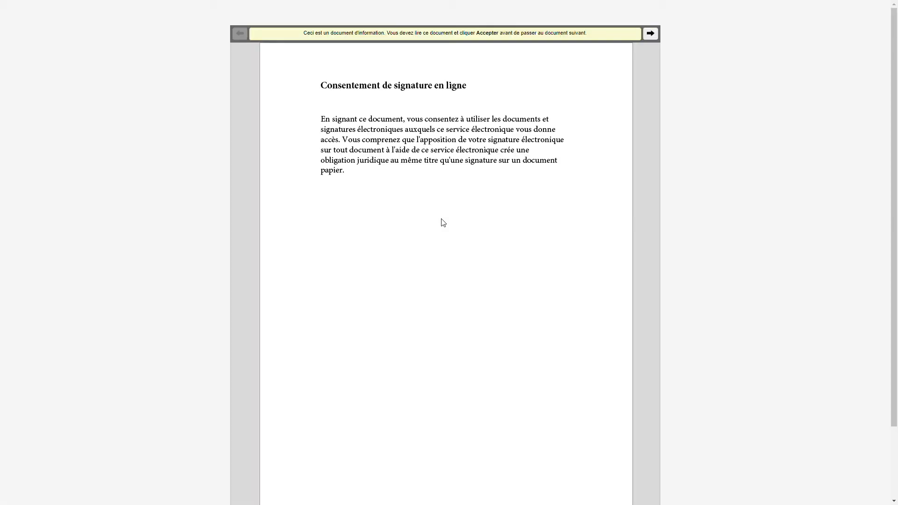
Accept the signature consent, draw the lessor's signature, and initial the foot of page 1.
scroll(456, 221, "down", 2)
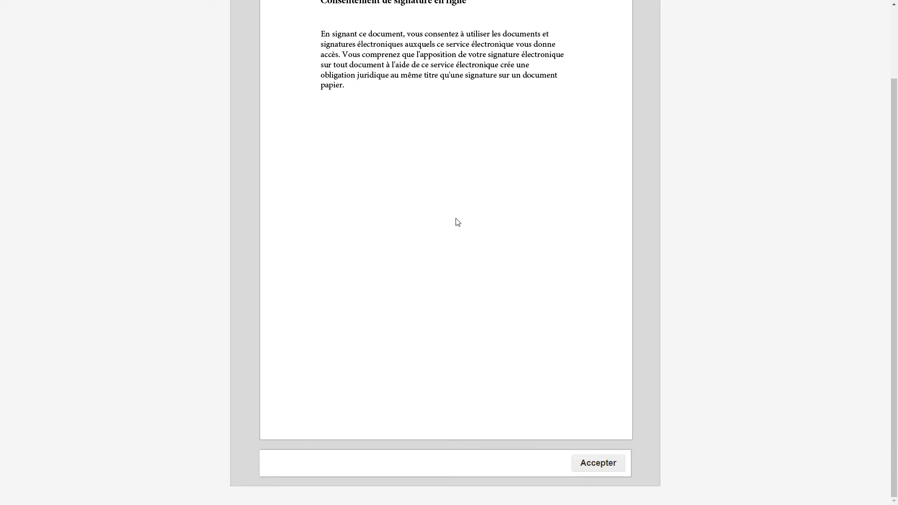
left_click(600, 463)
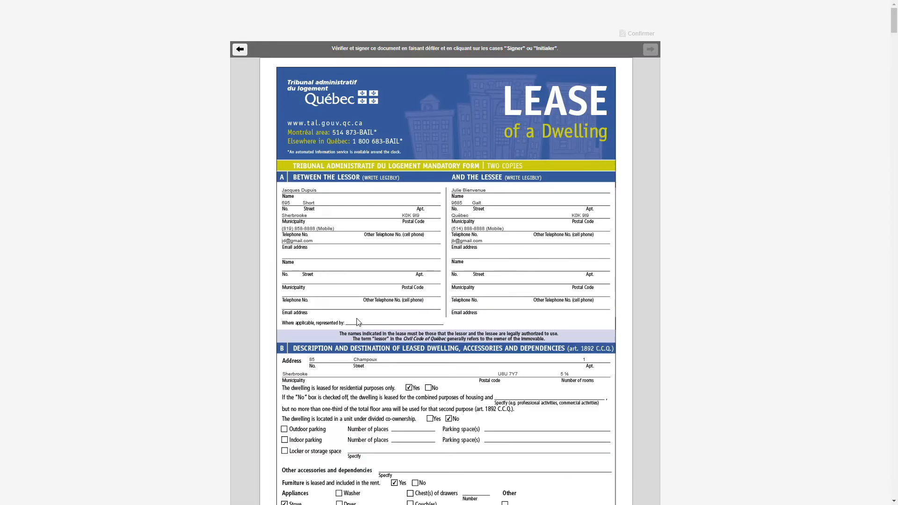
scroll(358, 322, "down", 6)
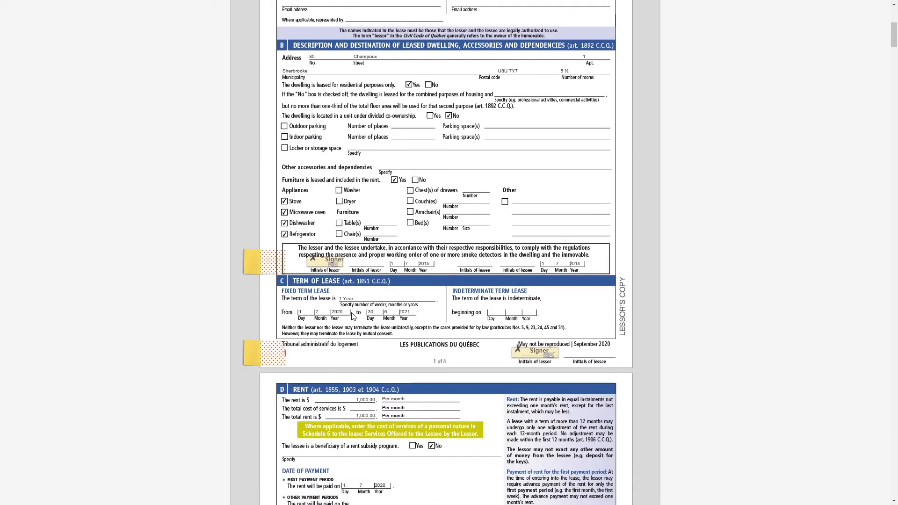
left_click(332, 266)
mouse_move(328, 250)
left_mouse_down()
mouse_move(407, 240)
mouse_move(472, 260)
mouse_move(504, 257)
left_mouse_up()
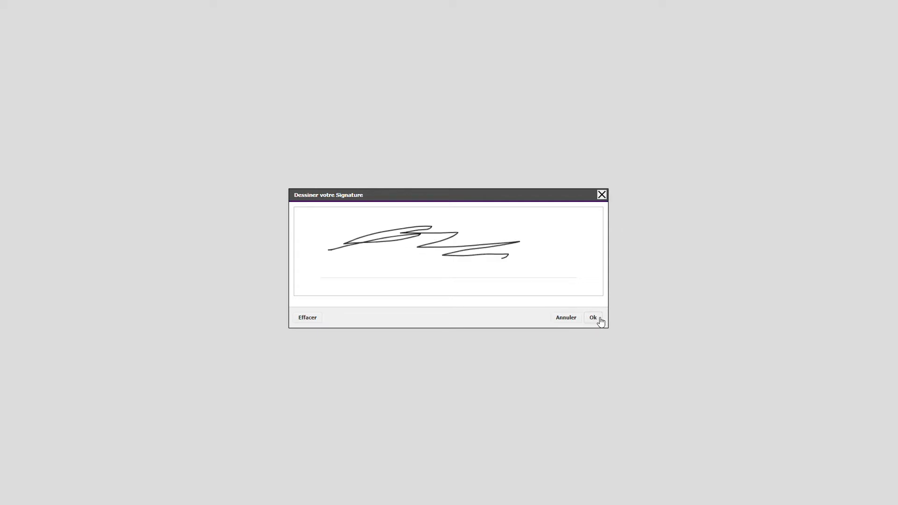
left_click(593, 318)
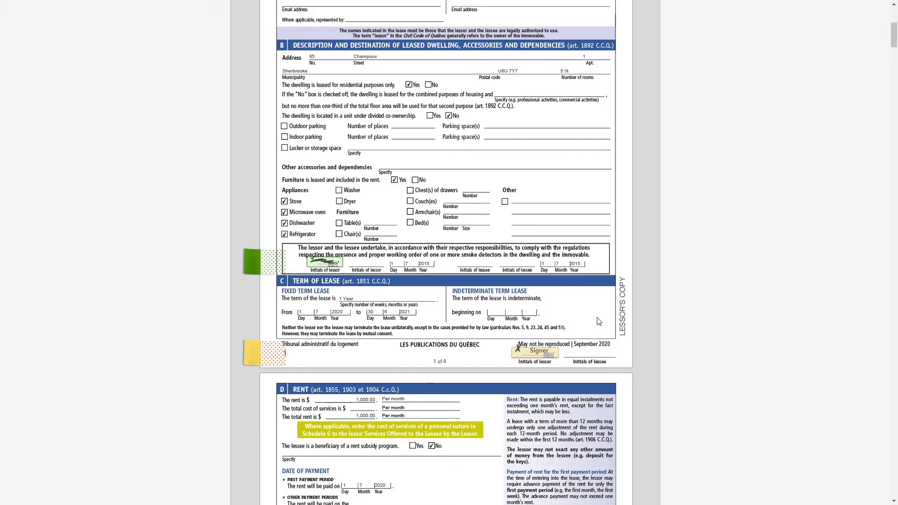
scroll(598, 320, "down", 2)
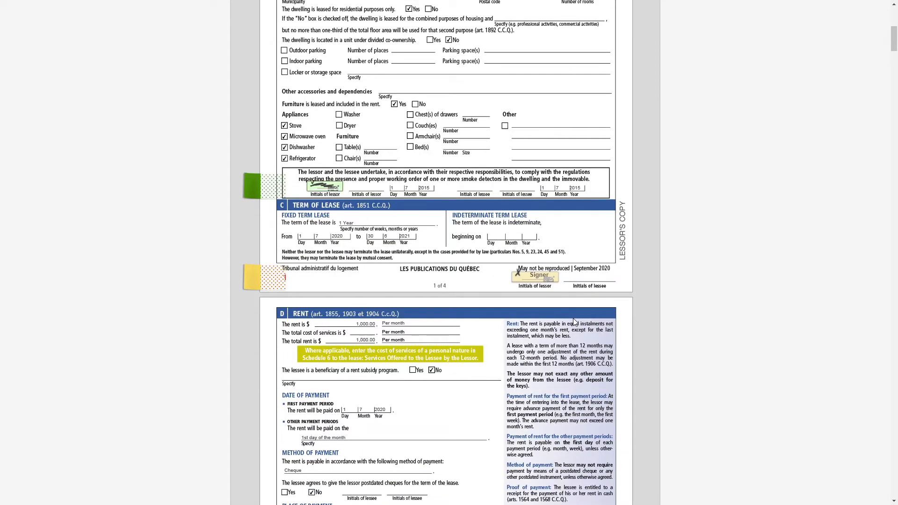
left_click(536, 283)
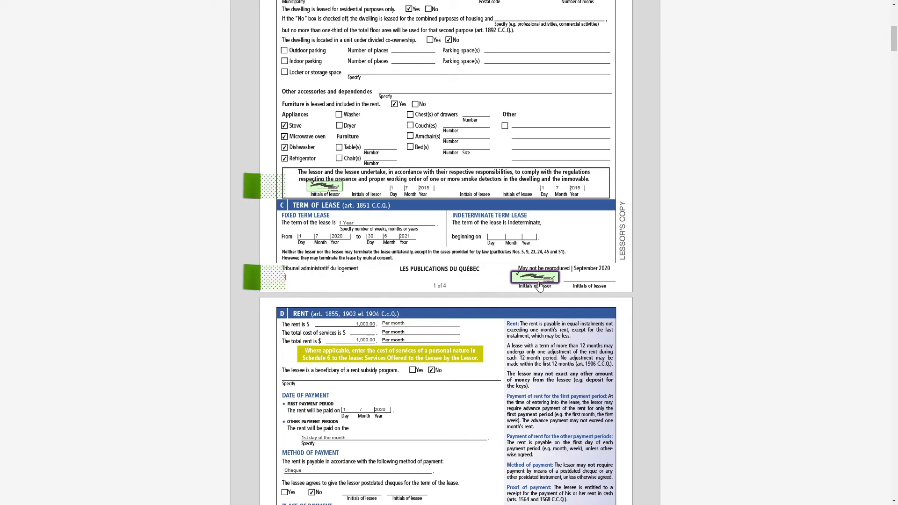
Sign the lessor fields in sections G and H, plus the lessee copy's smoke-detector and page 1 initials.
scroll(495, 320, "down", 7)
scroll(496, 321, "down", 12)
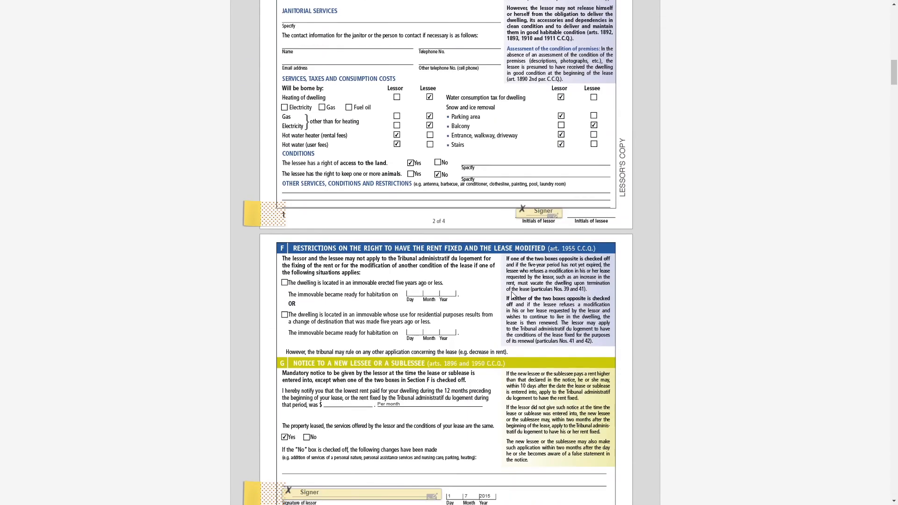
scroll(508, 245, "down", 6)
left_click(433, 264)
scroll(522, 287, "down", 8)
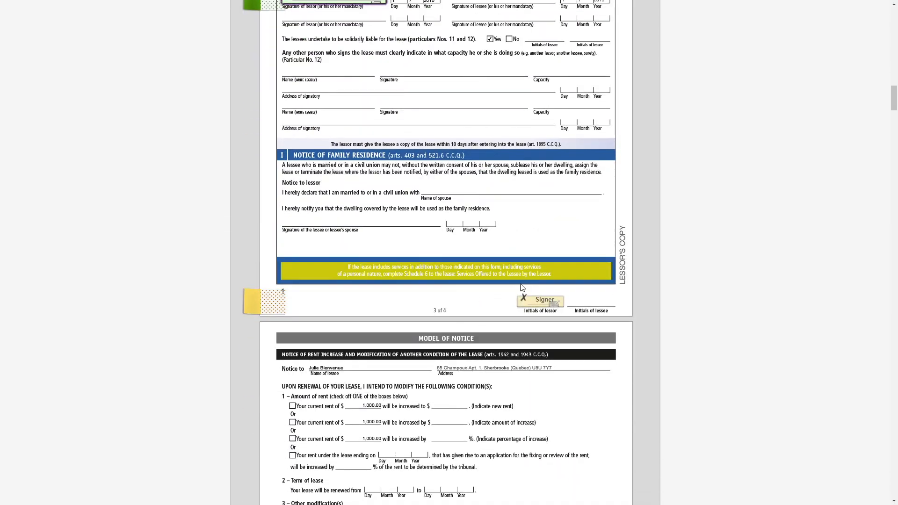
left_click(549, 305)
scroll(523, 329, "down", 1)
scroll(522, 329, "down", 20)
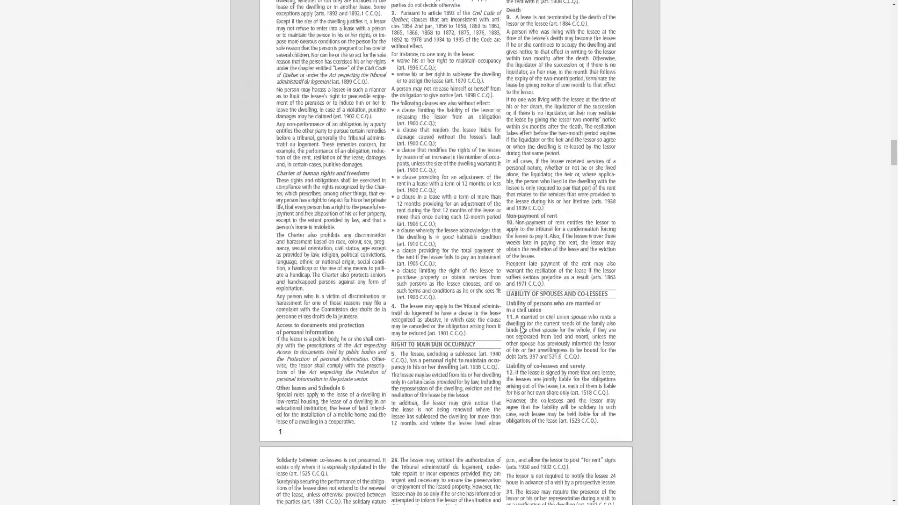
scroll(520, 329, "down", 20)
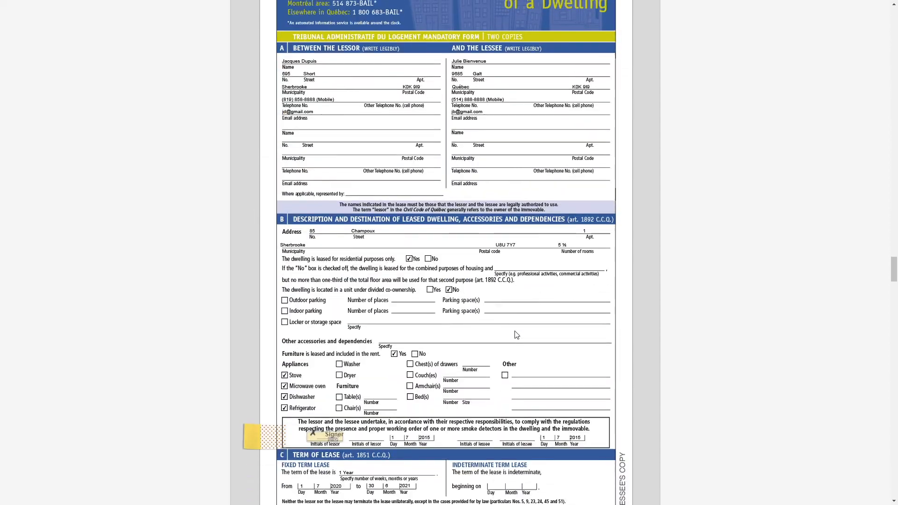
left_click(327, 283)
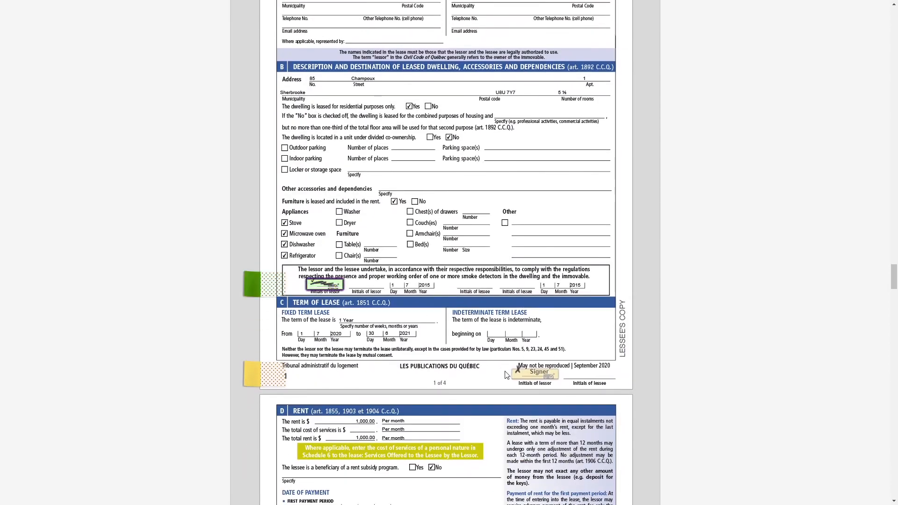
left_click(535, 372)
Sign the remaining lessor fields on the lessee's copy through page 3, then confirm and finish.
scroll(495, 373, "down", 6)
scroll(495, 373, "down", 12)
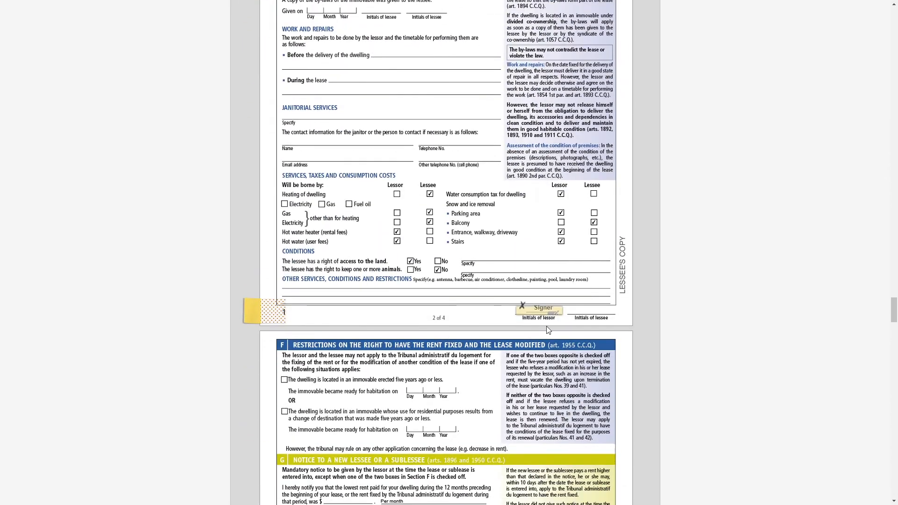
left_click(539, 312)
scroll(537, 328, "down", 5)
scroll(406, 226, "down", 2)
left_click(388, 214)
left_click(365, 249)
scroll(457, 285, "down", 5)
left_click(542, 322)
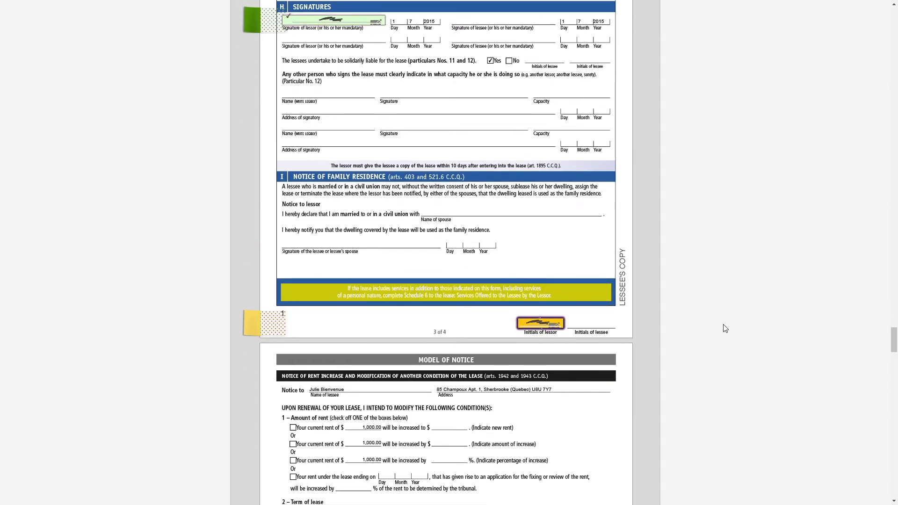
left_click(533, 283)
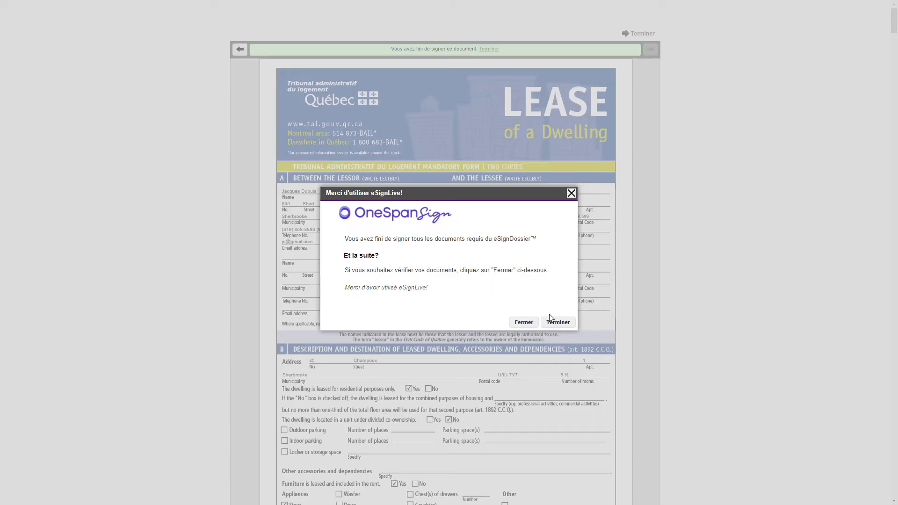
left_click(558, 322)
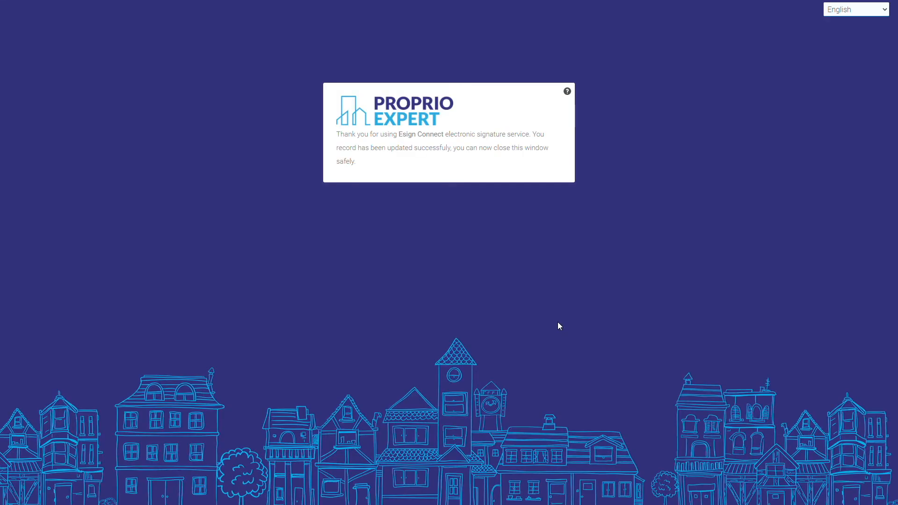
Close the signing completion tab, synchronize recipient statuses, and start signing as the second recipient.
mouse_move(236, 4)
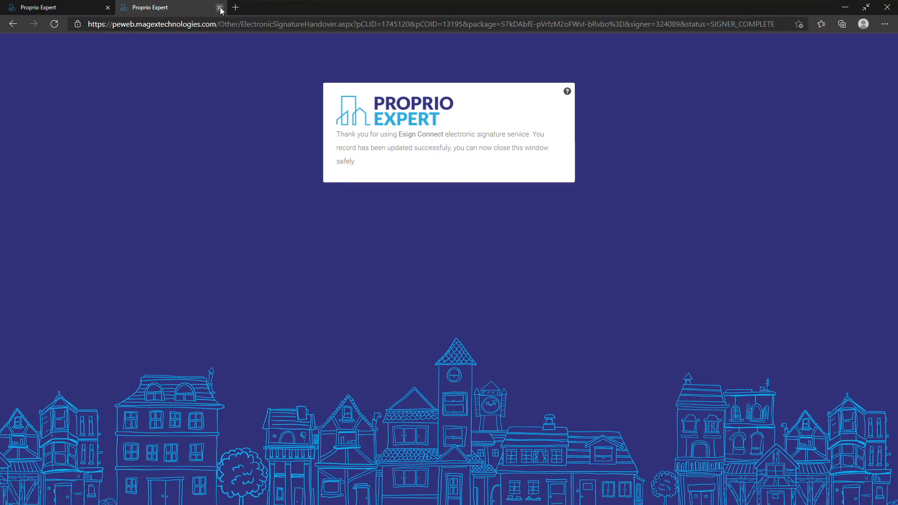
left_click(220, 7)
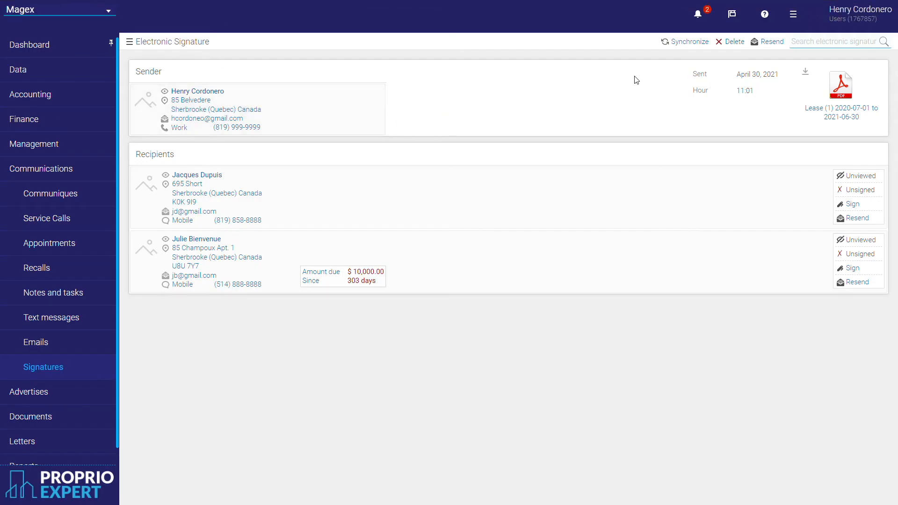
left_click(689, 45)
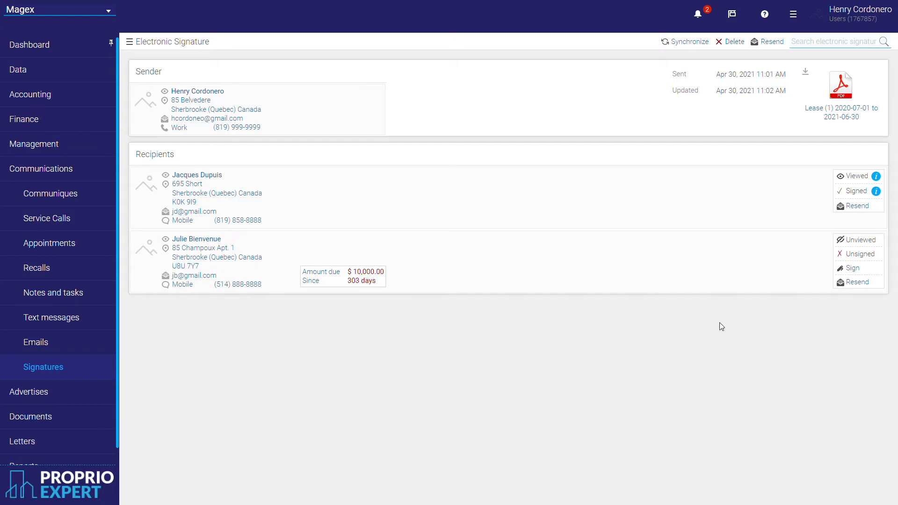
left_click(851, 268)
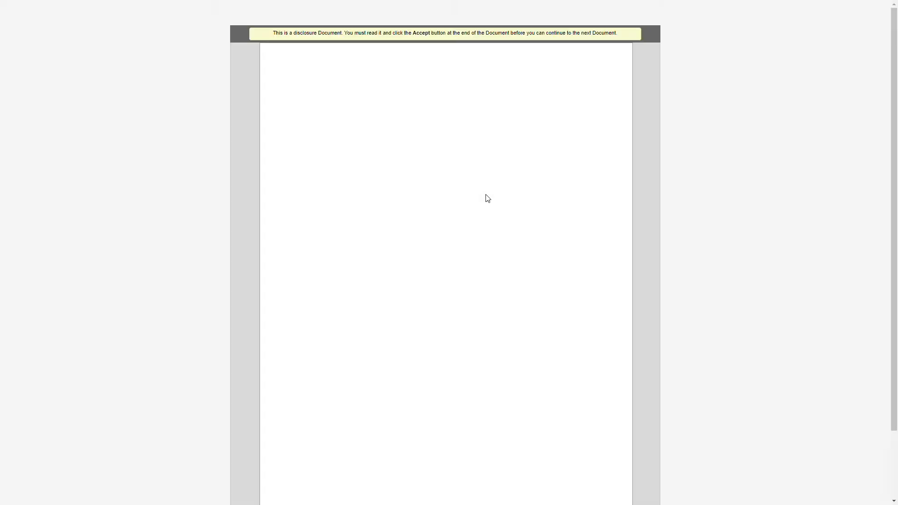
Accept the e-signature disclosure, draw the lessee's signature, and initial the bottom of page 1.
scroll(429, 227, "down", 2)
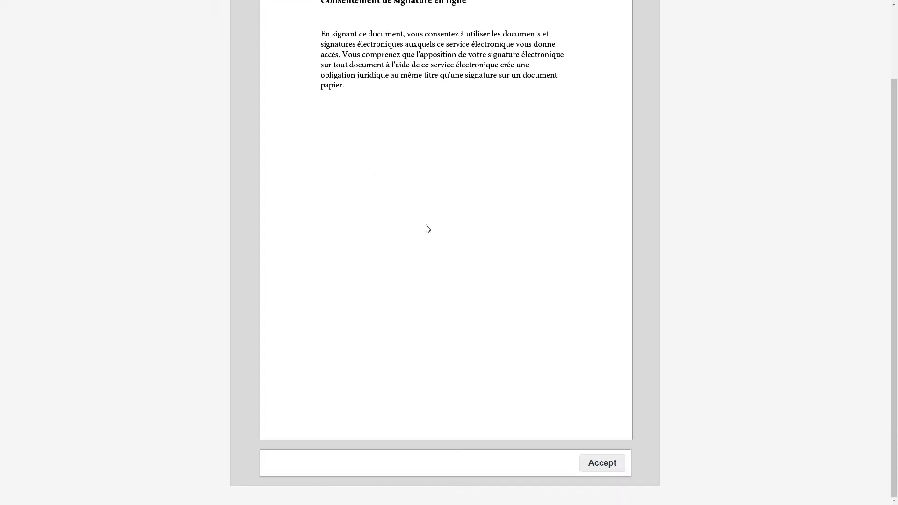
left_click(608, 463)
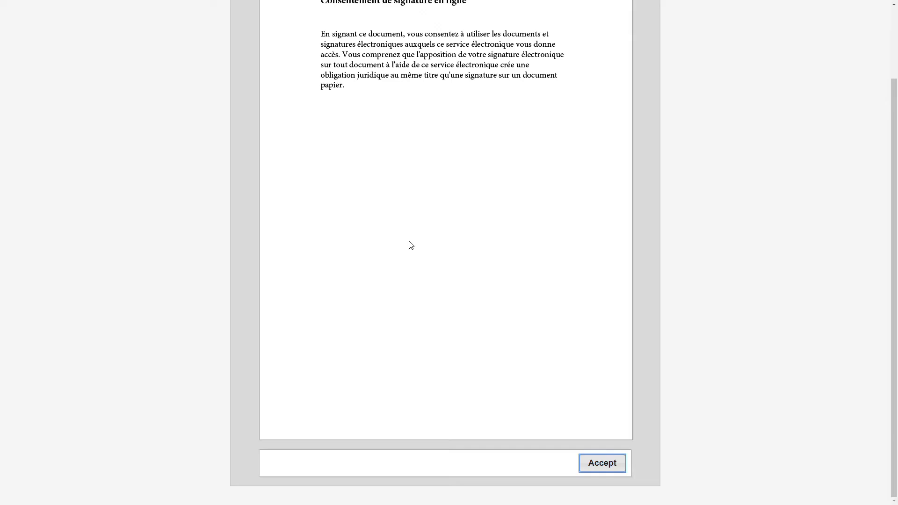
scroll(408, 244, "down", 10)
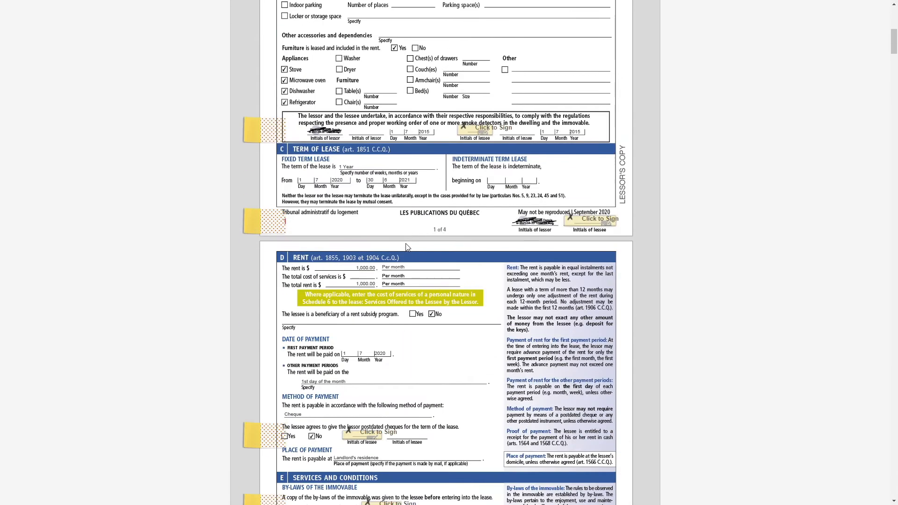
left_click(471, 113)
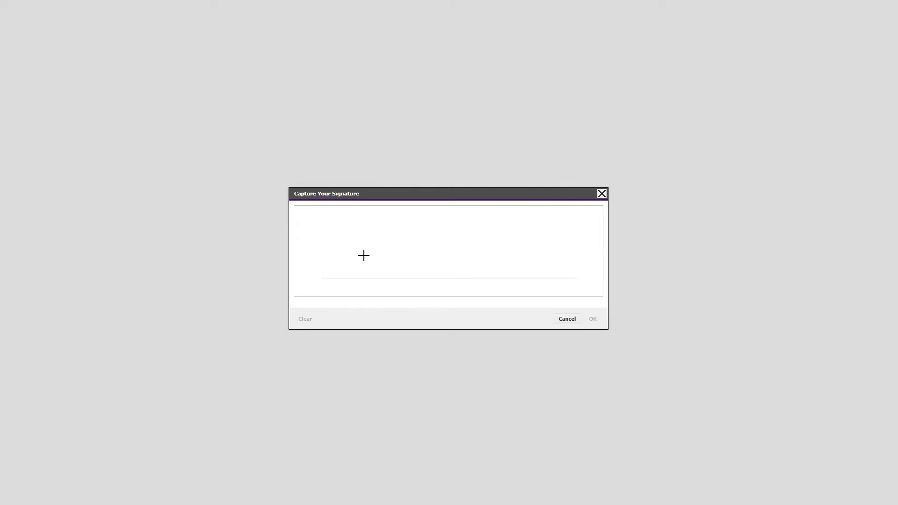
mouse_move(358, 244)
left_mouse_down()
mouse_move(493, 265)
mouse_move(526, 230)
left_mouse_up()
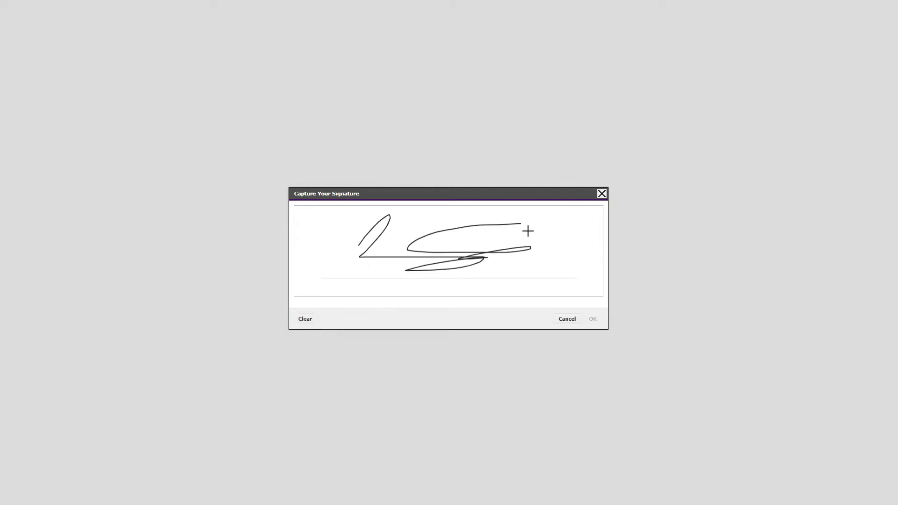
left_click(594, 321)
left_click(608, 204)
Initial the cheques, by-laws and solidarity clauses and the page footers, and sign the first copy as lessee.
scroll(467, 234, "down", 5)
left_click(362, 188)
left_click(390, 261)
left_click(388, 288)
scroll(421, 281, "down", 5)
left_click(600, 368)
scroll(467, 280, "down", 7)
left_click(504, 376)
left_click(554, 413)
scroll(554, 413, "down", 11)
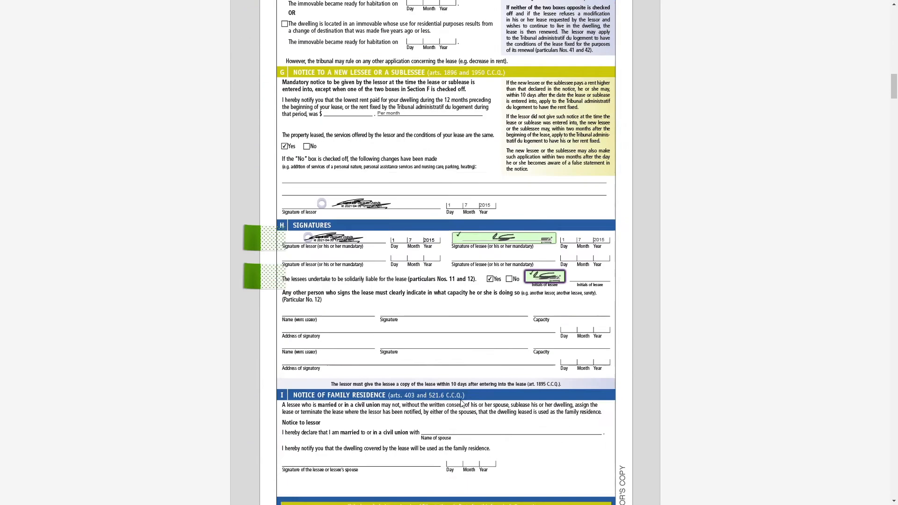
left_click(590, 226)
Initial the smoke detector clause and page 1 footer on the second copy.
scroll(499, 314, "down", 3)
scroll(499, 314, "down", 20)
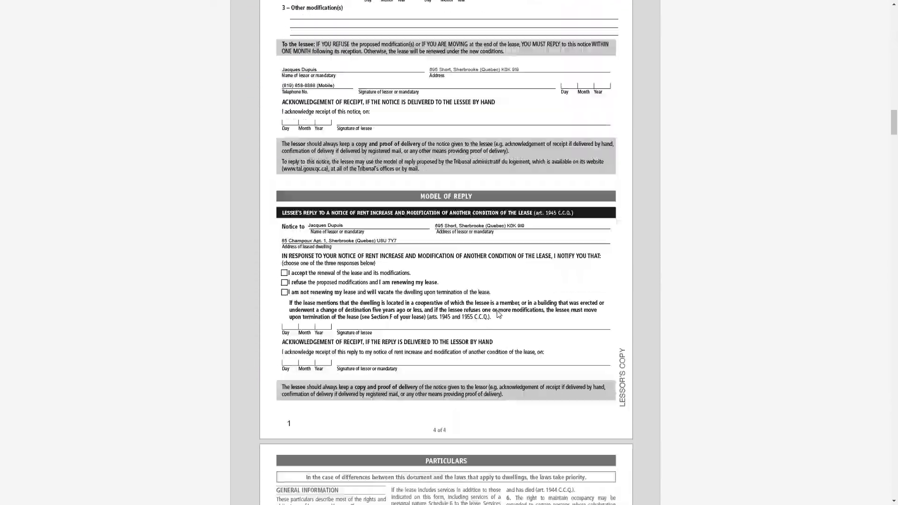
scroll(492, 315, "down", 20)
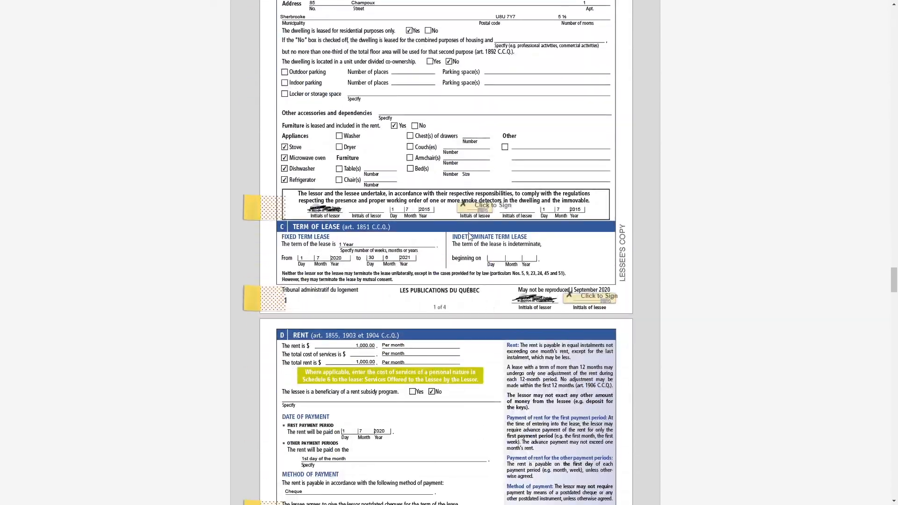
left_click(481, 205)
left_click(587, 298)
Initial the second copy's cheques, by-laws, page 2 and solidarity fields, sign it, and submit.
scroll(470, 344, "down", 8)
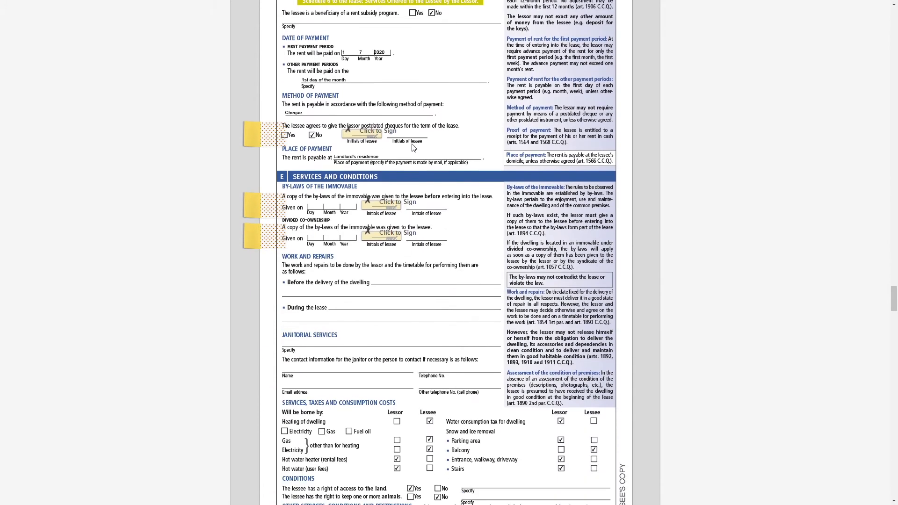
left_click(362, 134)
left_click(381, 206)
left_click(375, 236)
scroll(376, 236, "down", 6)
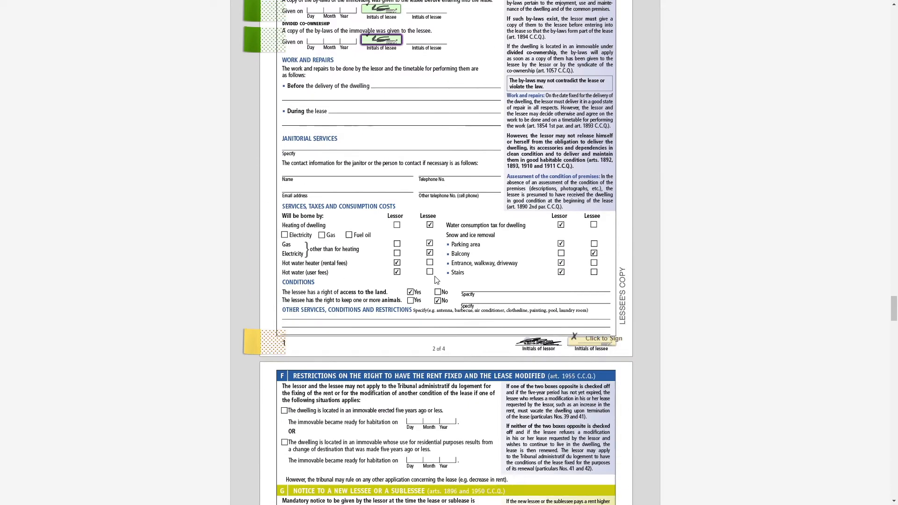
left_click(590, 235)
scroll(486, 280, "down", 5)
left_click(500, 245)
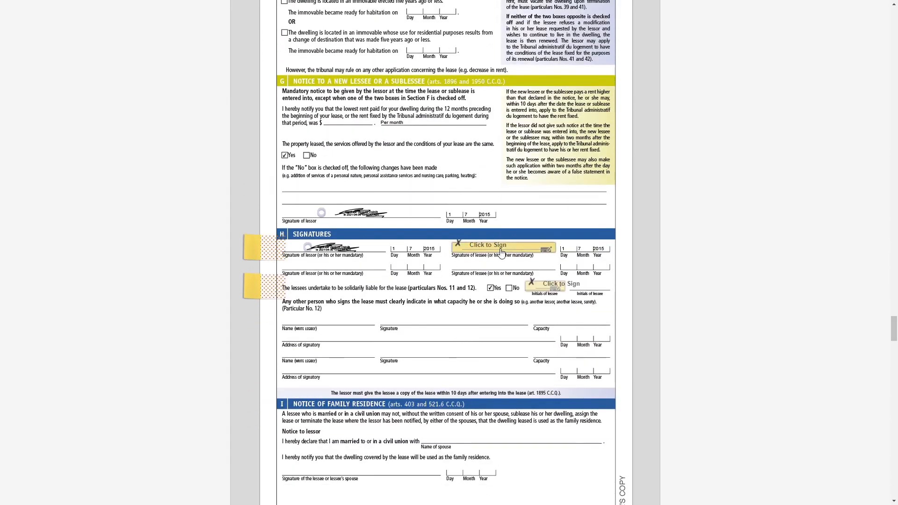
left_click(545, 284)
scroll(543, 306, "down", 5)
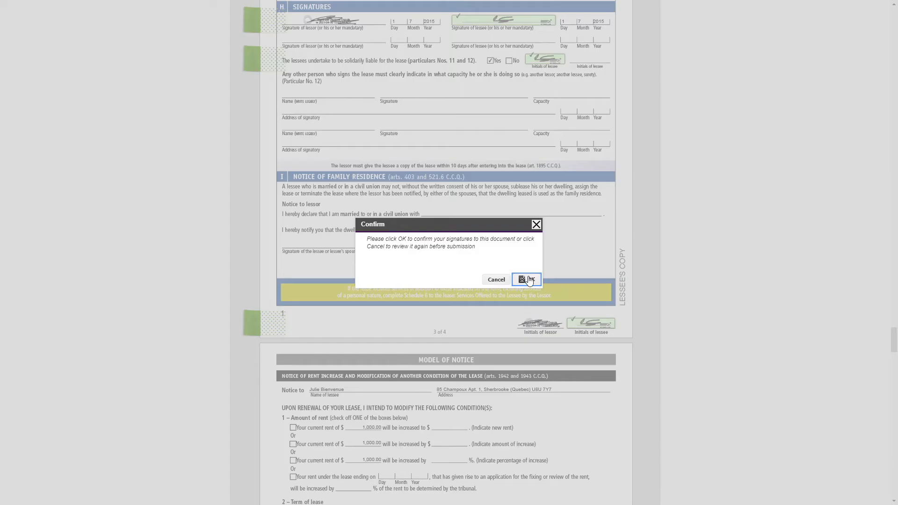
left_click(527, 279)
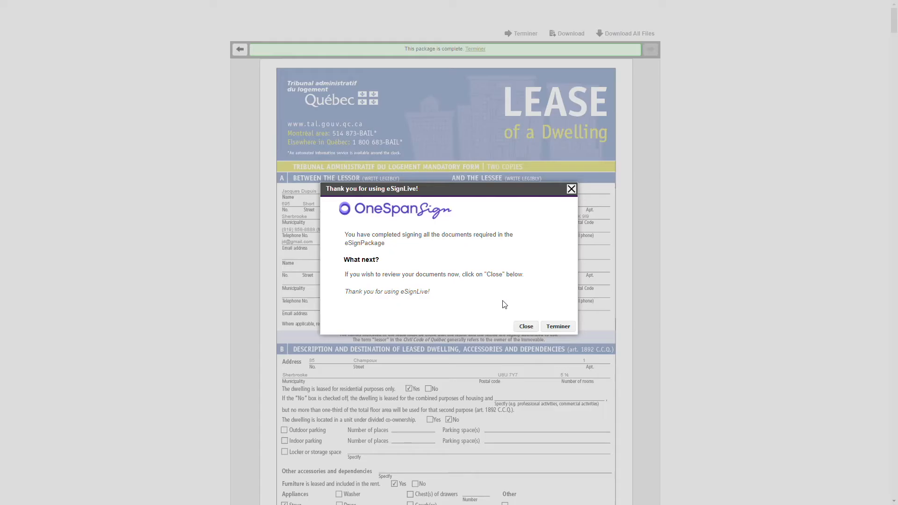
Finish signing, close the completion tab, synchronize statuses, and return to the April 2021 signatures list.
left_click(569, 328)
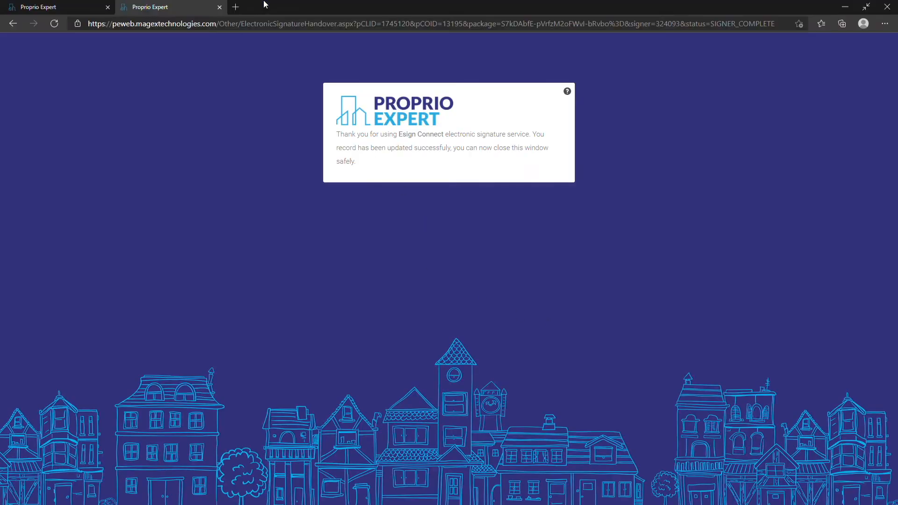
left_click(221, 9)
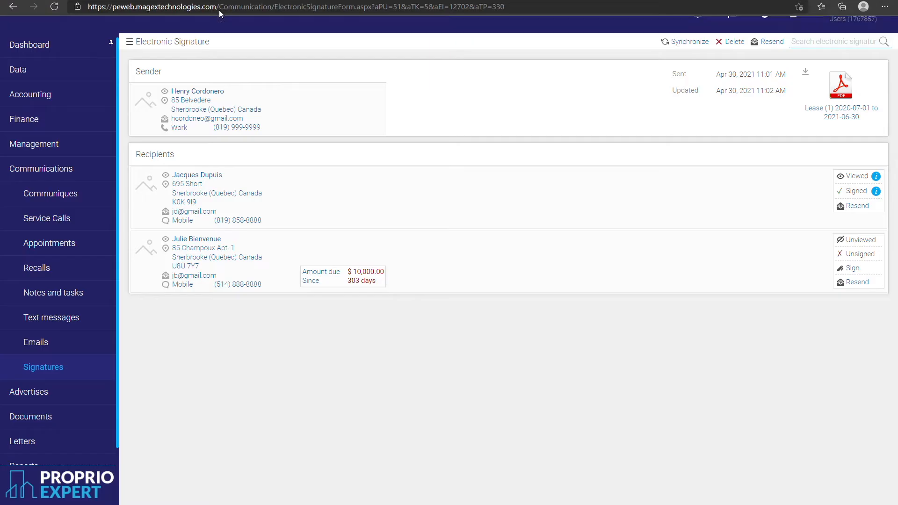
left_click(685, 42)
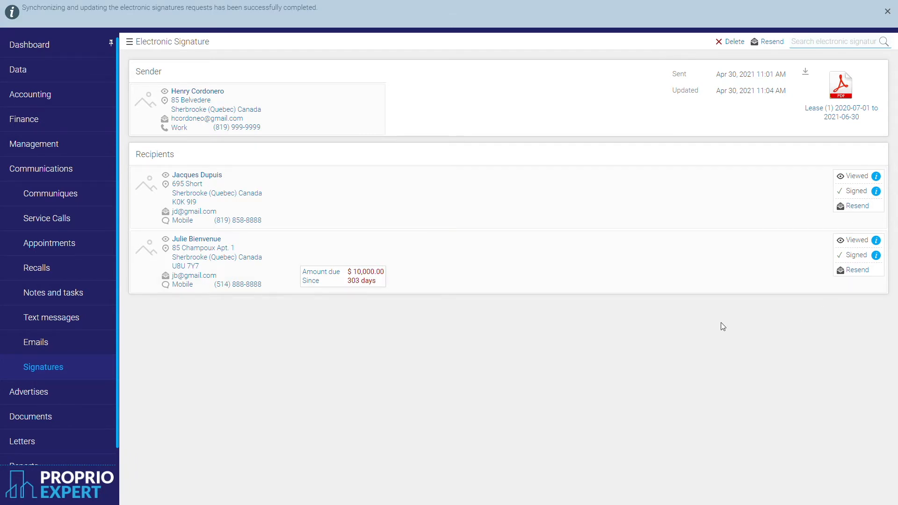
left_click(130, 42)
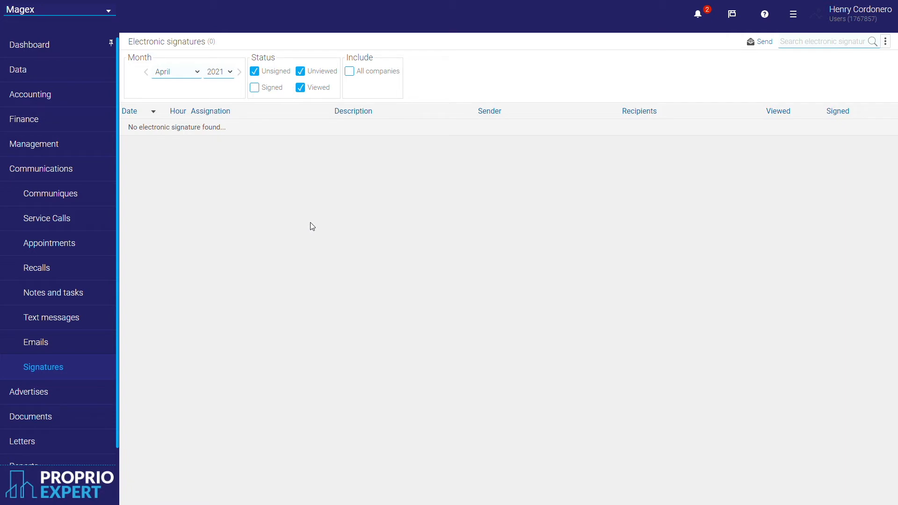
Include Signed requests in the signatures list, then open the lease's accounting collections.
left_click(268, 91)
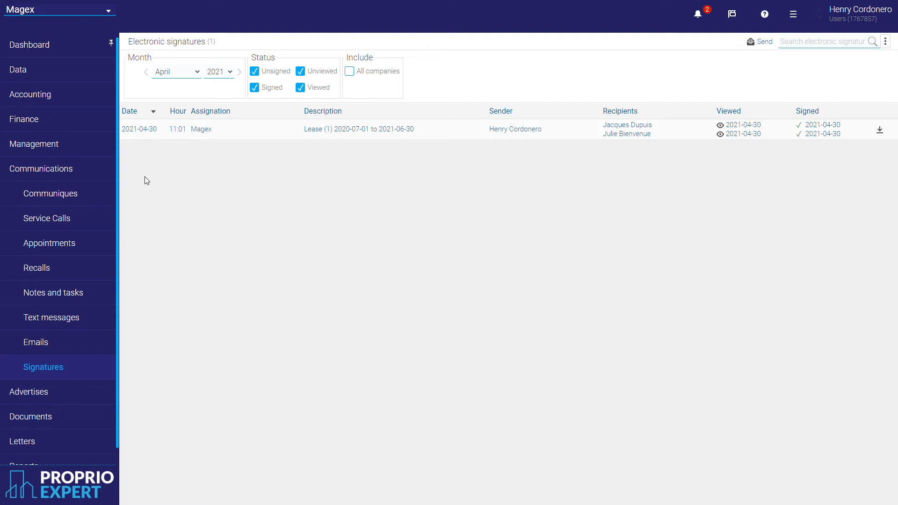
left_click(83, 100)
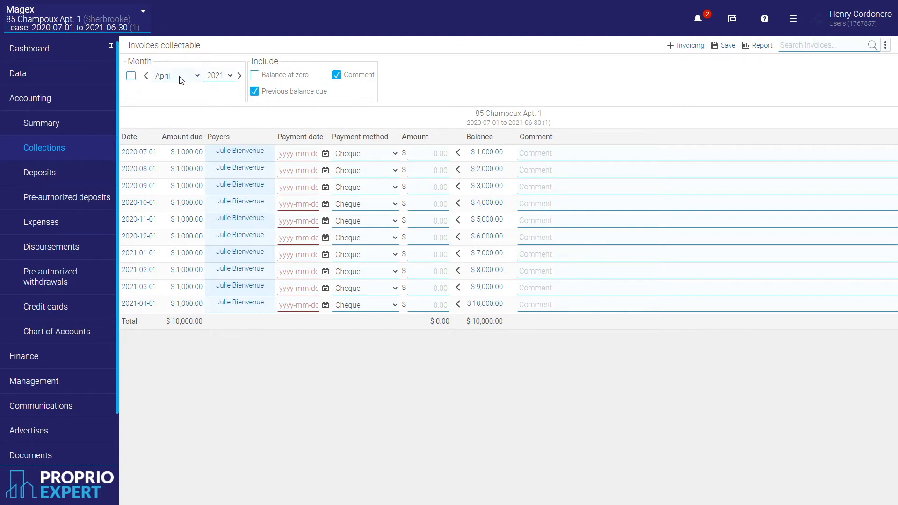
Show July 2020 collections and record a 1,000.00 cheque payment dated 2020-07-01.
left_click(181, 149)
left_click(215, 127)
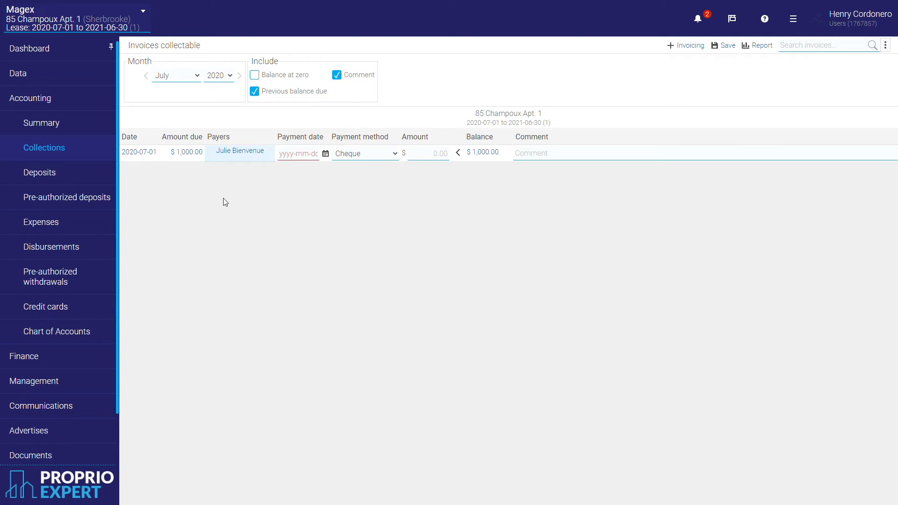
left_click(326, 154)
left_click(335, 175)
left_click(296, 176)
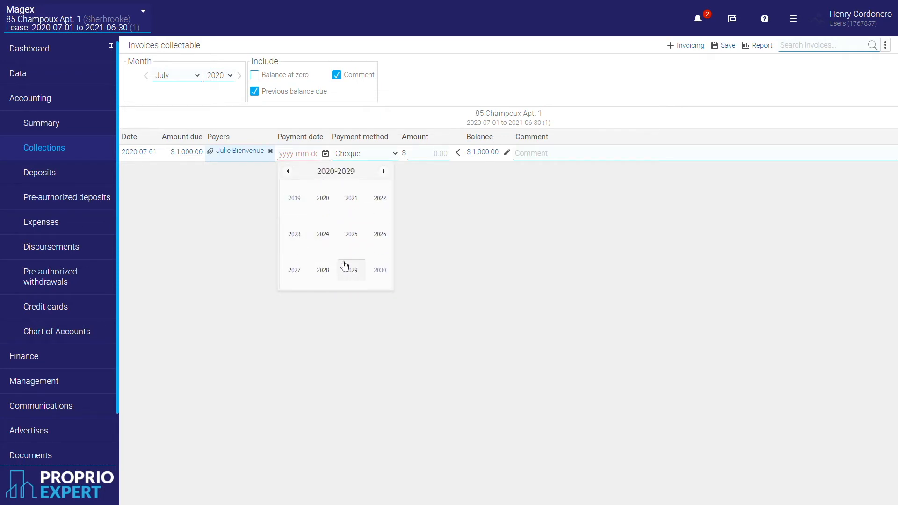
left_click(331, 159)
left_click(326, 203)
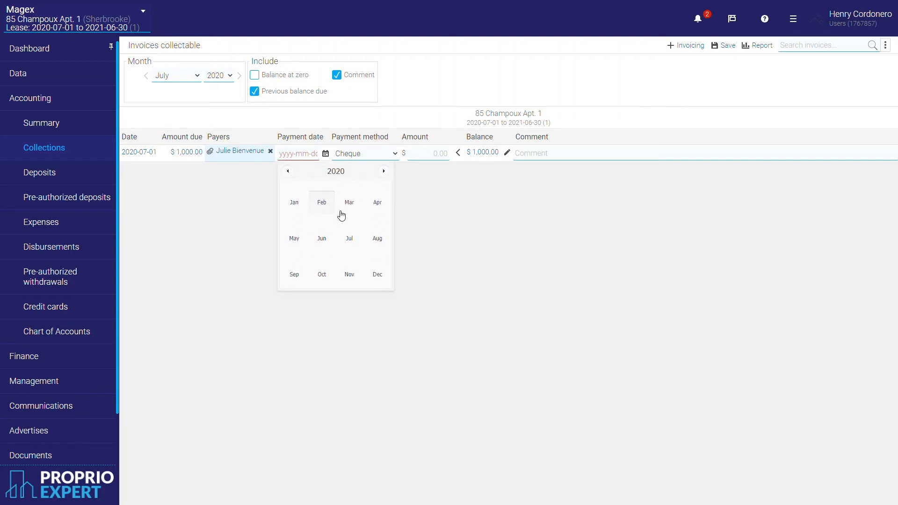
left_click(351, 237)
left_click(339, 198)
left_click(434, 159)
type("1,00")
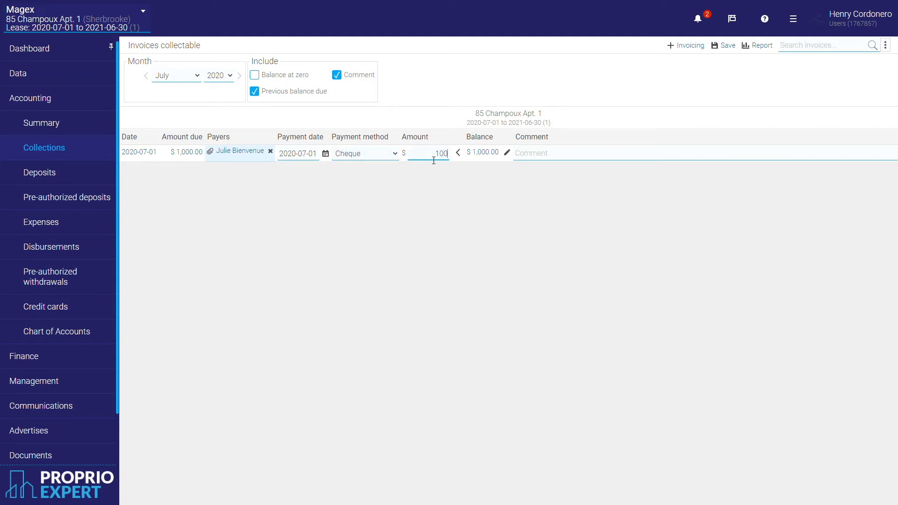
type("0")
left_click(486, 233)
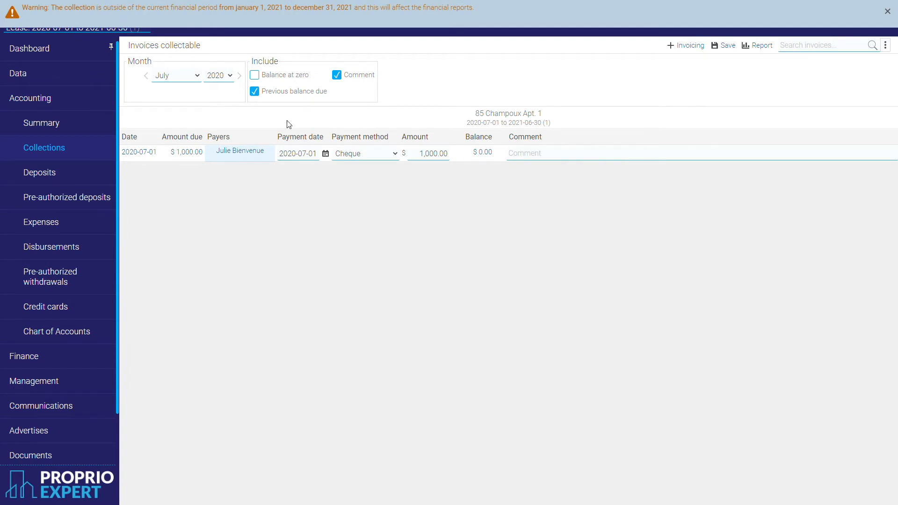
Record a $600.00 partial payment on the August 2020 rent dated 2020-08-04.
left_click(239, 76)
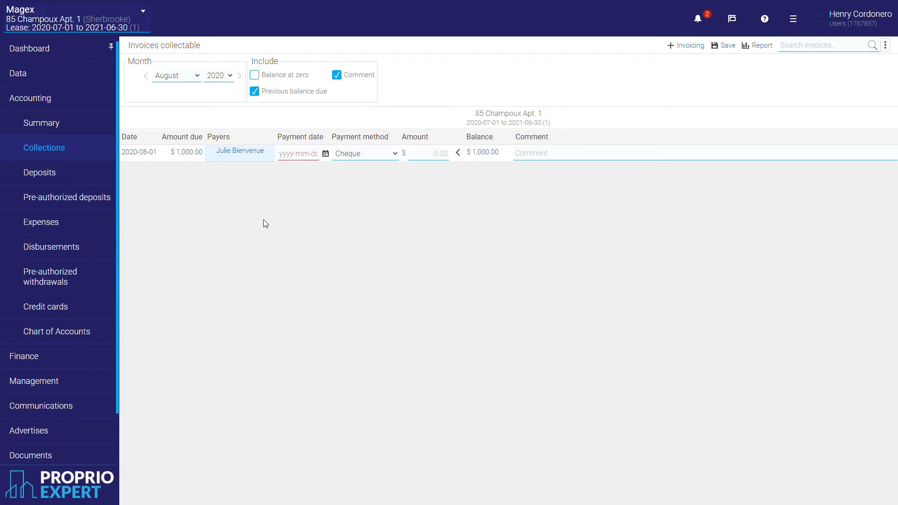
left_click(327, 154)
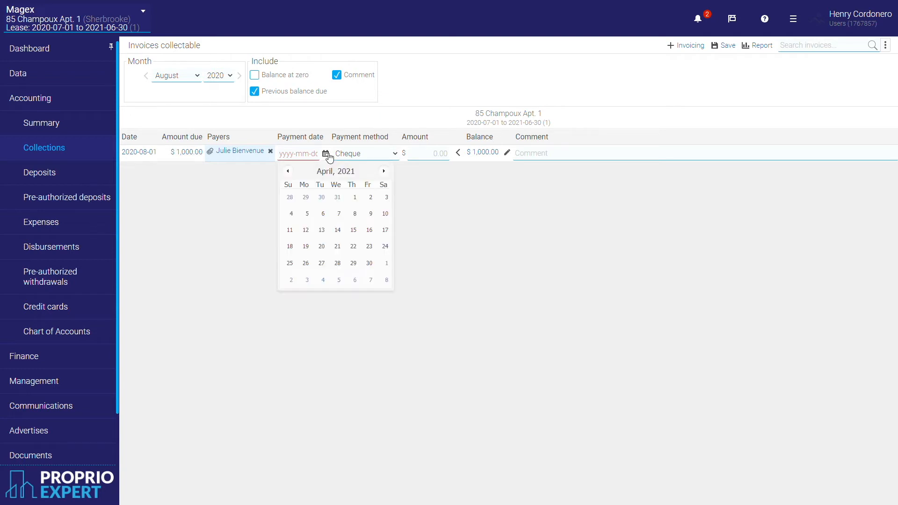
left_click(335, 172)
left_click(290, 172)
left_click(376, 235)
left_click(323, 214)
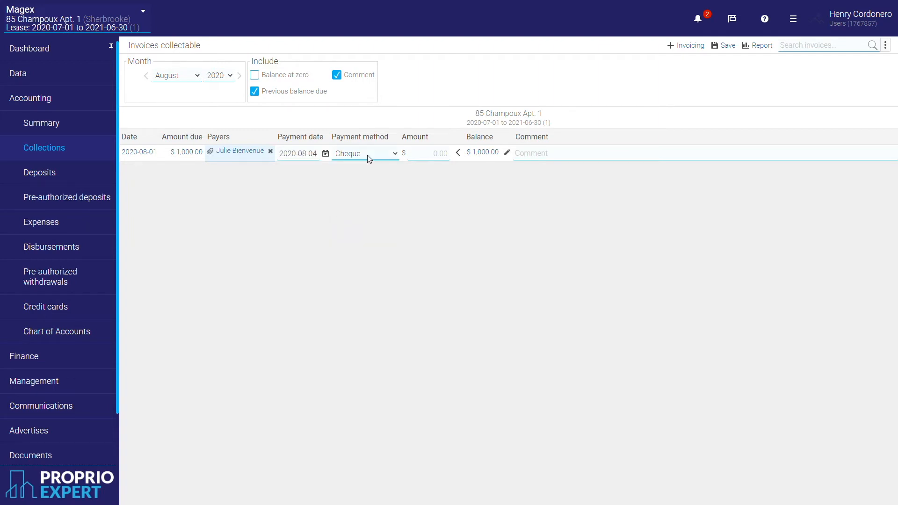
left_click(432, 158)
type("600")
left_click(430, 230)
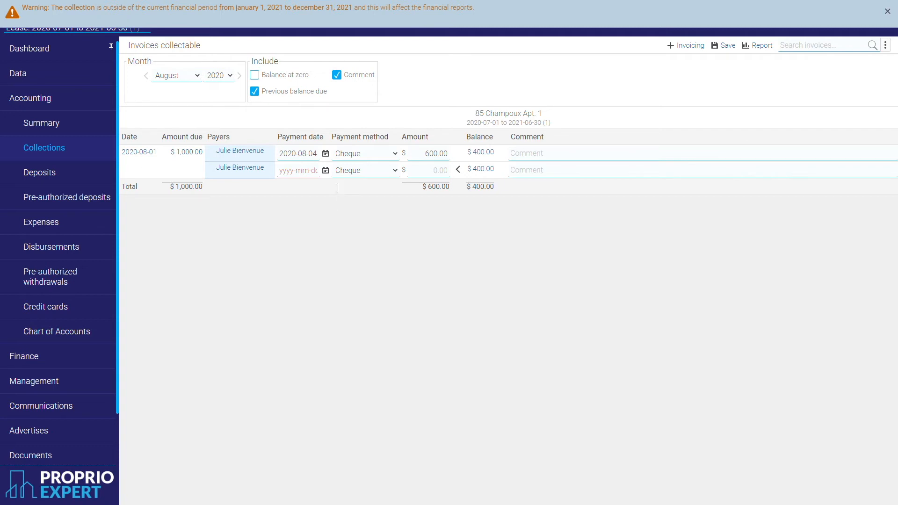
Record the second August payment of $400.00 dated 2020-08-21, then advance to September 2020.
left_click(325, 171)
left_click(315, 188)
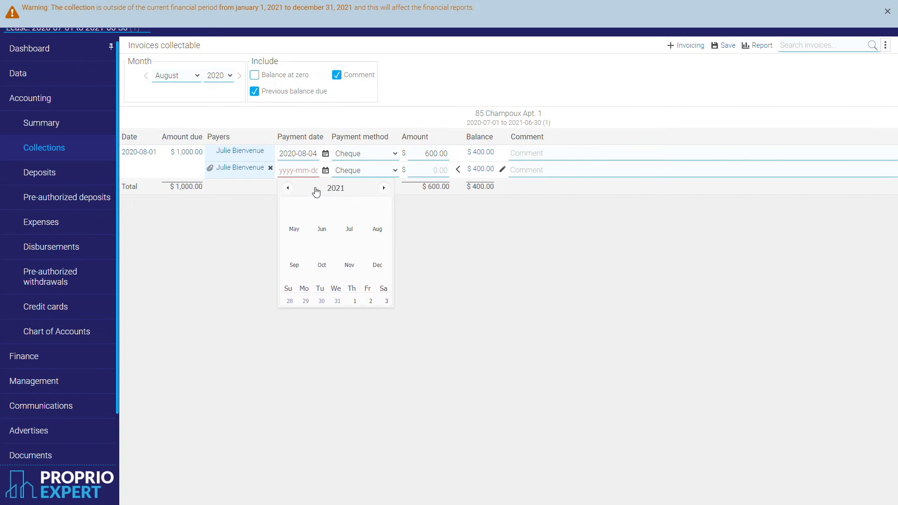
left_click(287, 187)
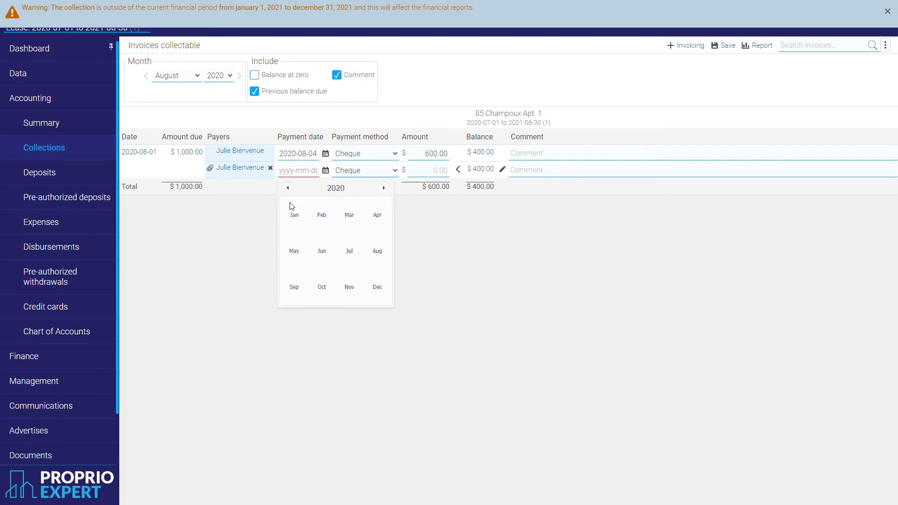
left_click(386, 255)
left_click(370, 264)
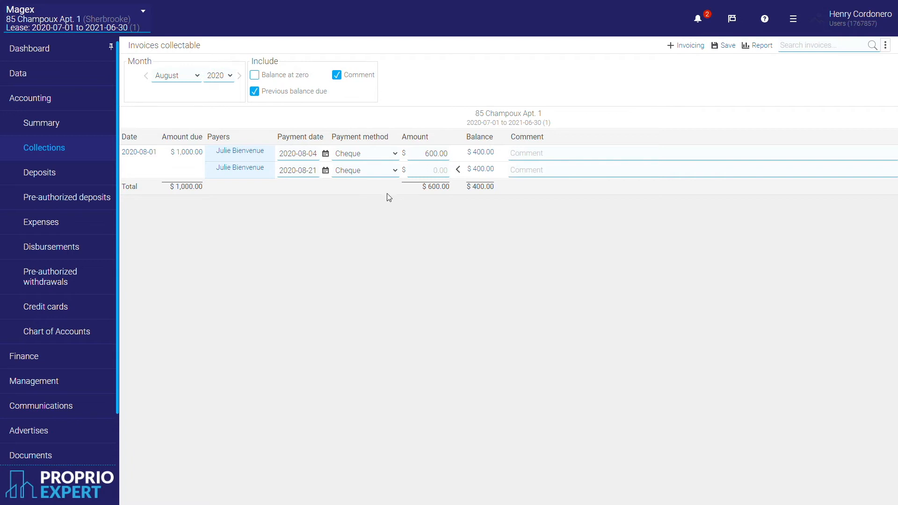
left_click(429, 176)
type("400")
left_click(439, 276)
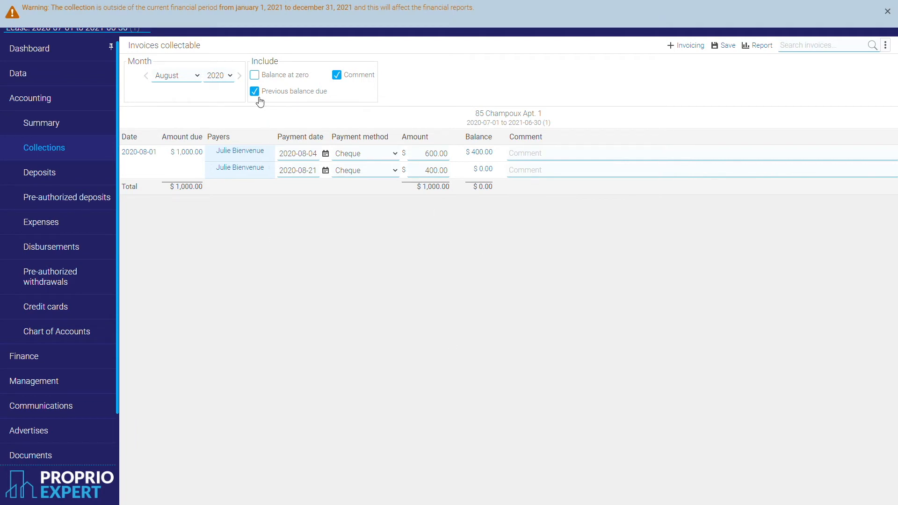
left_click(239, 75)
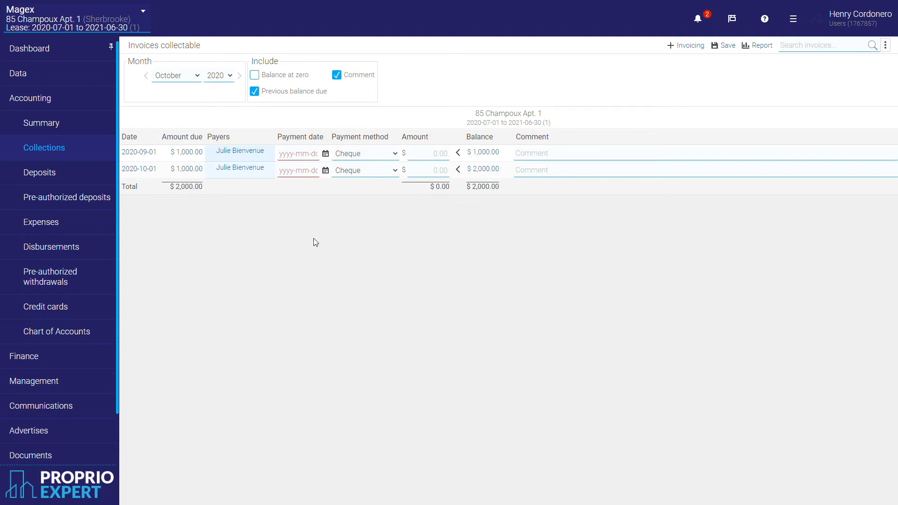
Record a $2,000.00 cheque dated 2020-10-07 without distributing it, and show zero-balance invoices.
left_click(327, 171)
left_click(288, 188)
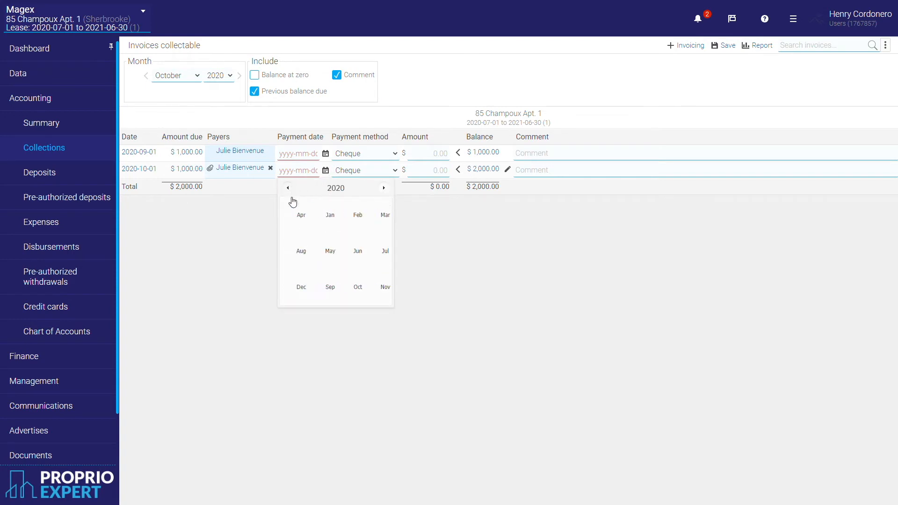
left_click(321, 287)
left_click(338, 231)
left_click(423, 177)
type("2000")
left_click(408, 266)
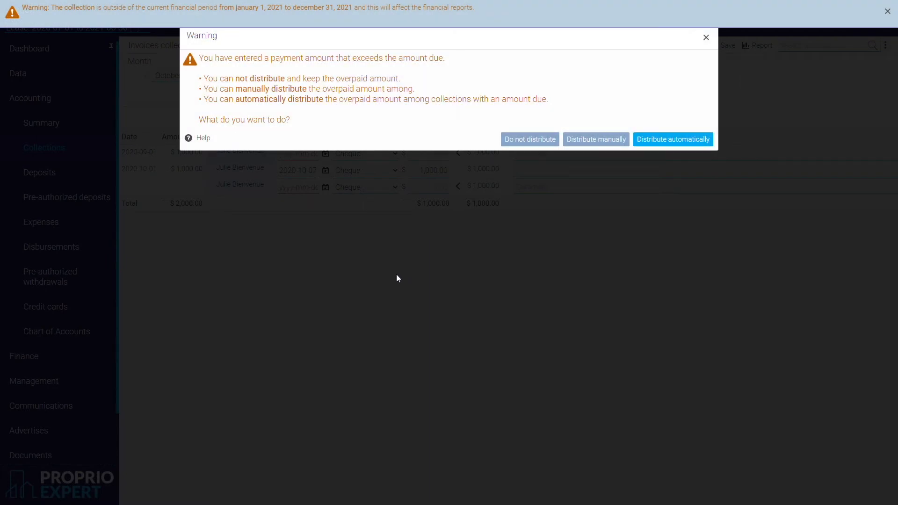
left_click(526, 144)
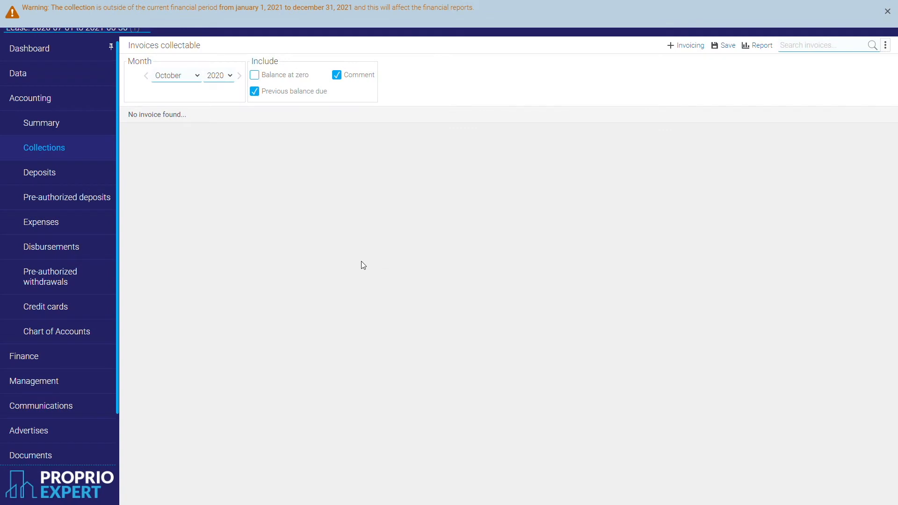
left_click(307, 80)
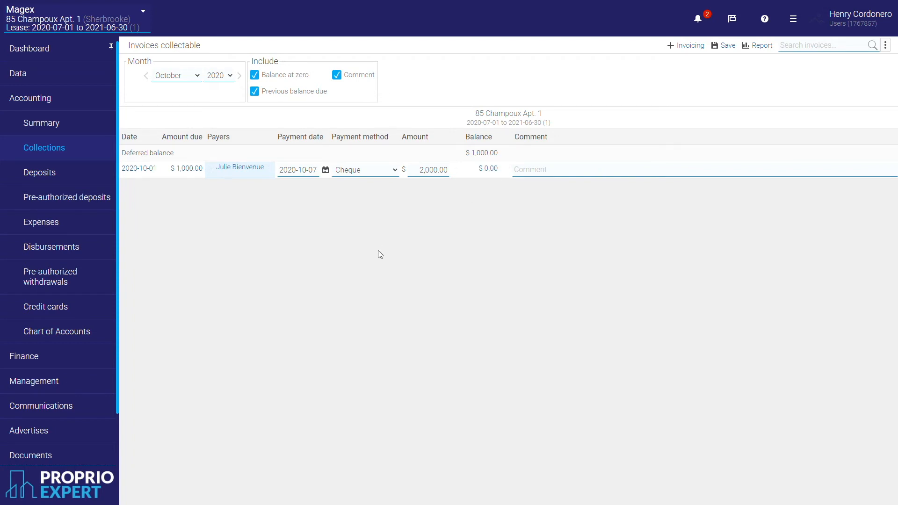
Advance collections to November 2020 and start a comment on the November invoice.
left_click(239, 75)
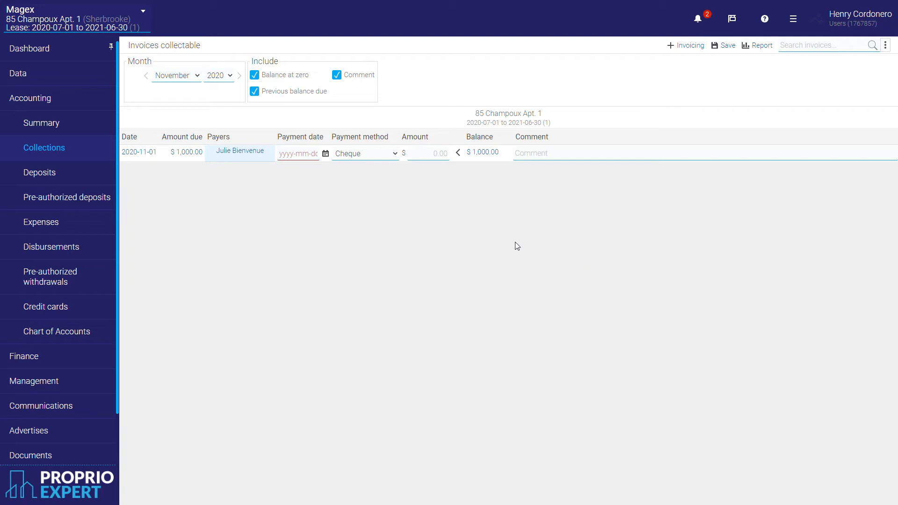
left_click(552, 157)
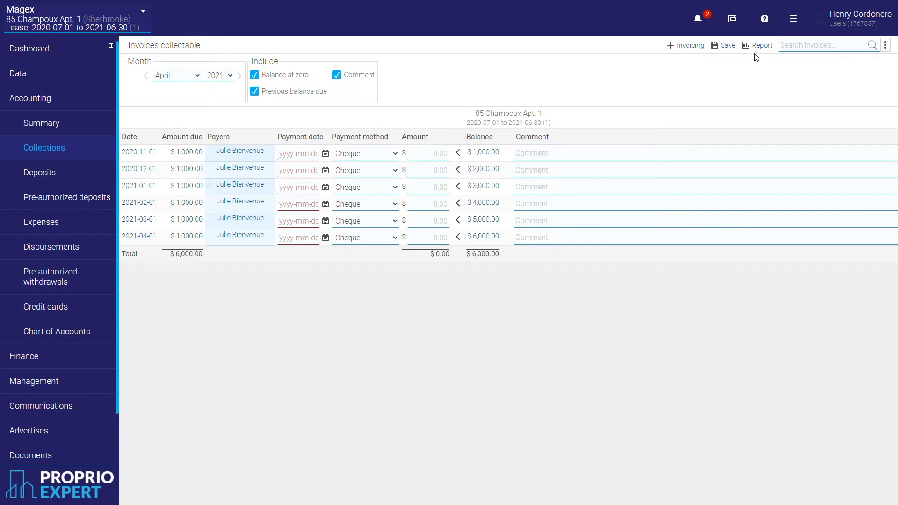
Review the receivable collection report, switch the scope to Magex, and show the April 2021 deposits list.
left_click(761, 45)
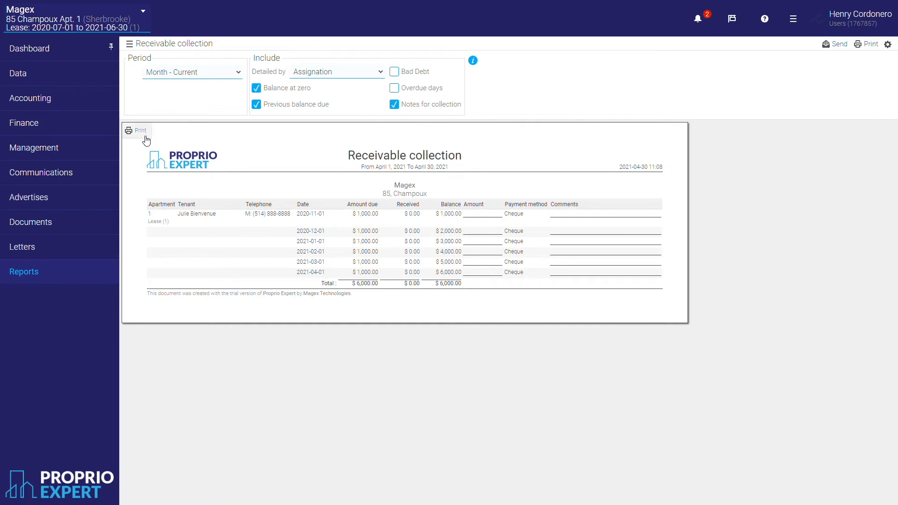
left_click(67, 22)
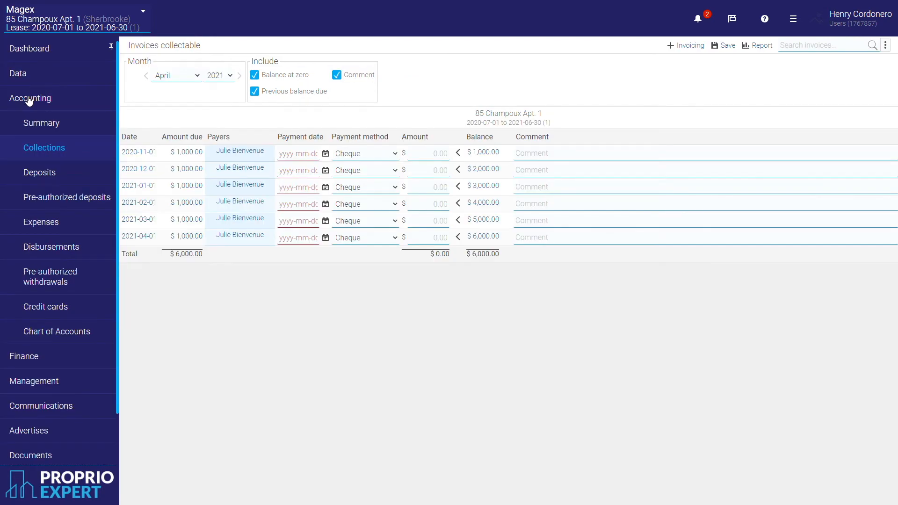
left_click(40, 173)
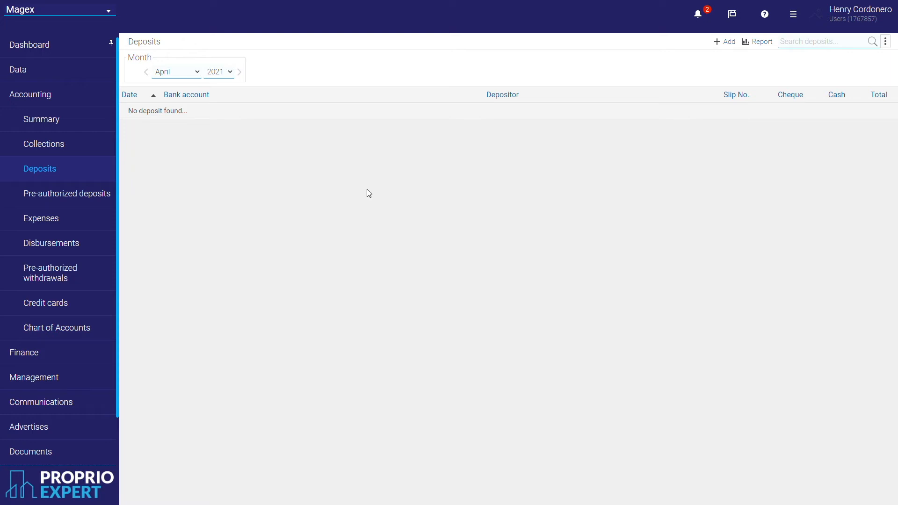
Record a bank deposit for the July 2020 rent collection.
left_click(729, 42)
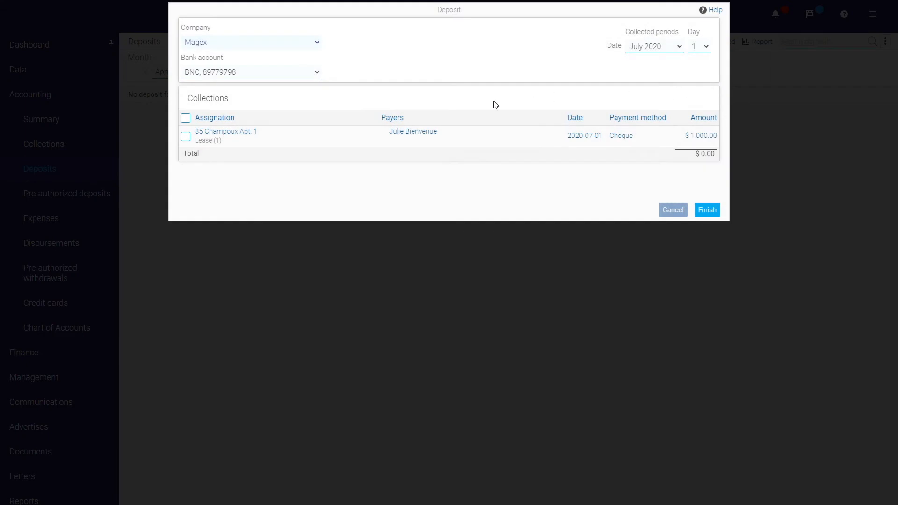
mouse_move(280, 75)
left_click(186, 117)
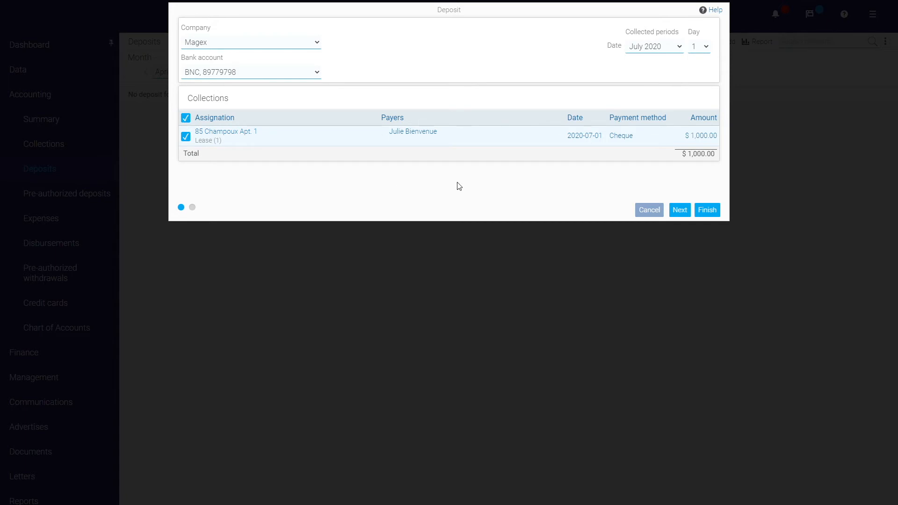
left_click(713, 207)
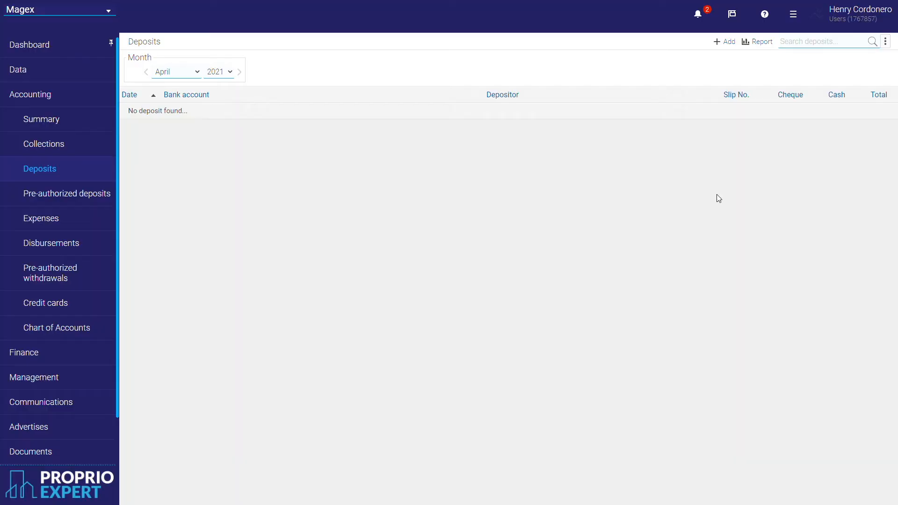
Record deposits for the August and October 2020 collections, accepting the out-of-period warnings.
left_click(724, 43)
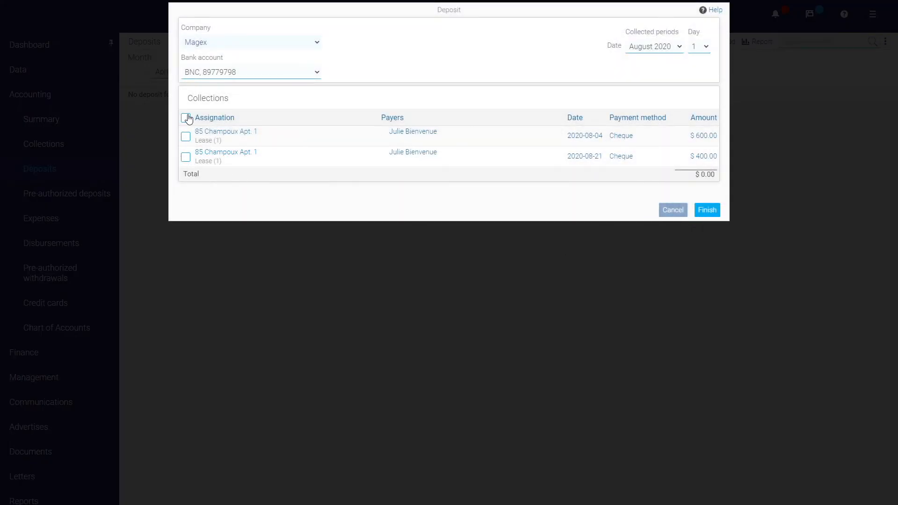
left_click(187, 118)
left_click(704, 208)
left_click(704, 109)
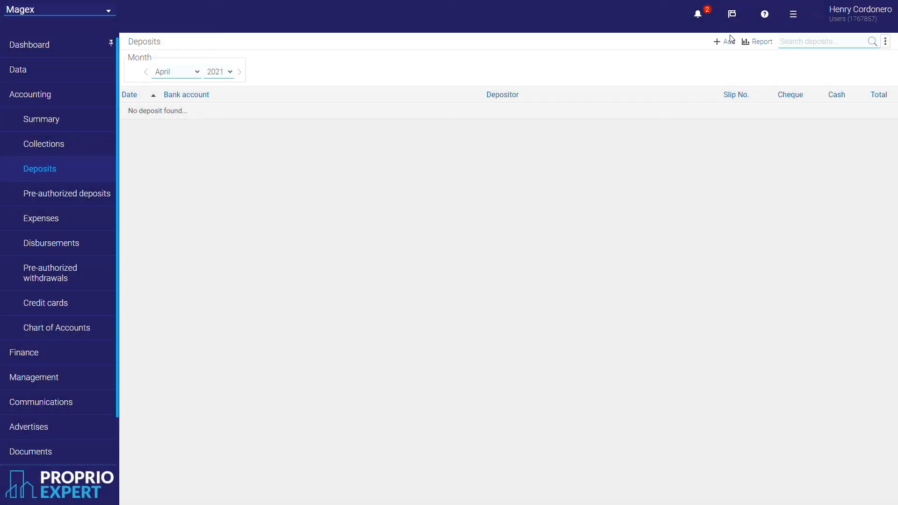
left_click(732, 43)
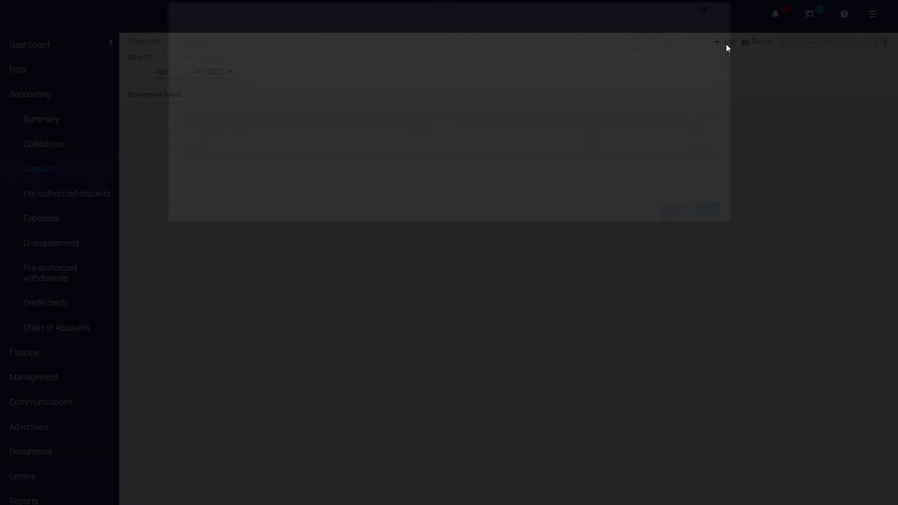
left_click(186, 118)
left_click(708, 210)
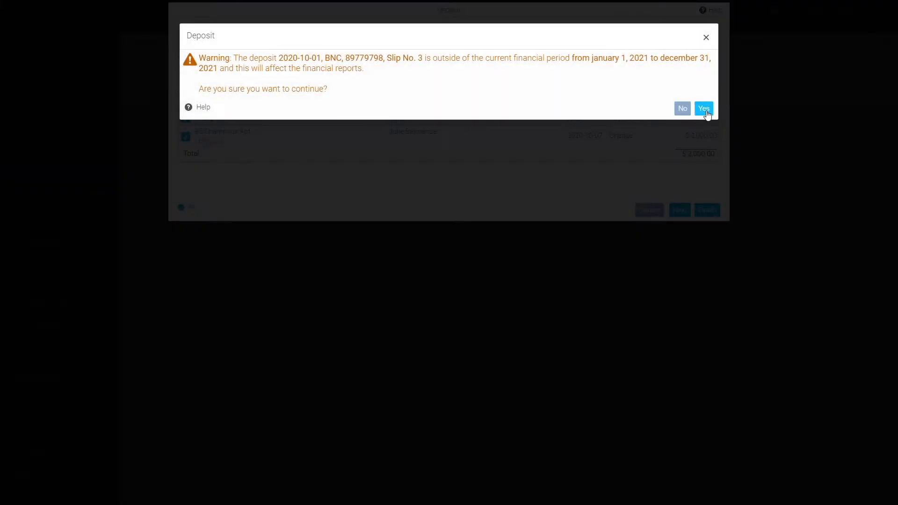
left_click(705, 111)
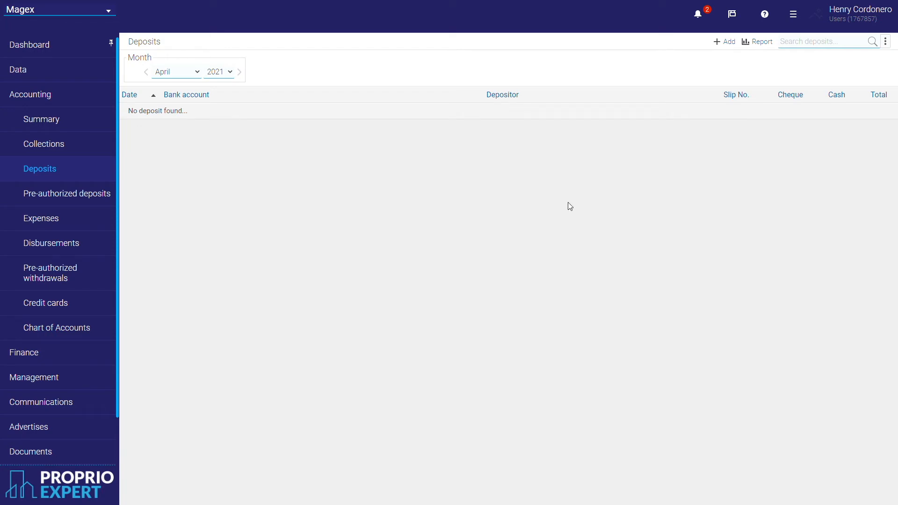
Start a new expense and create the supplier Canadian Tire for it.
left_click(57, 224)
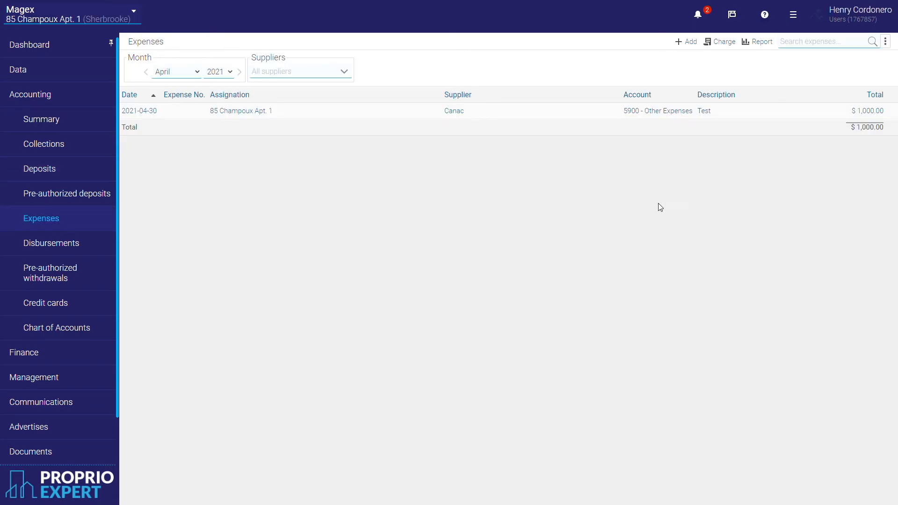
left_click(689, 45)
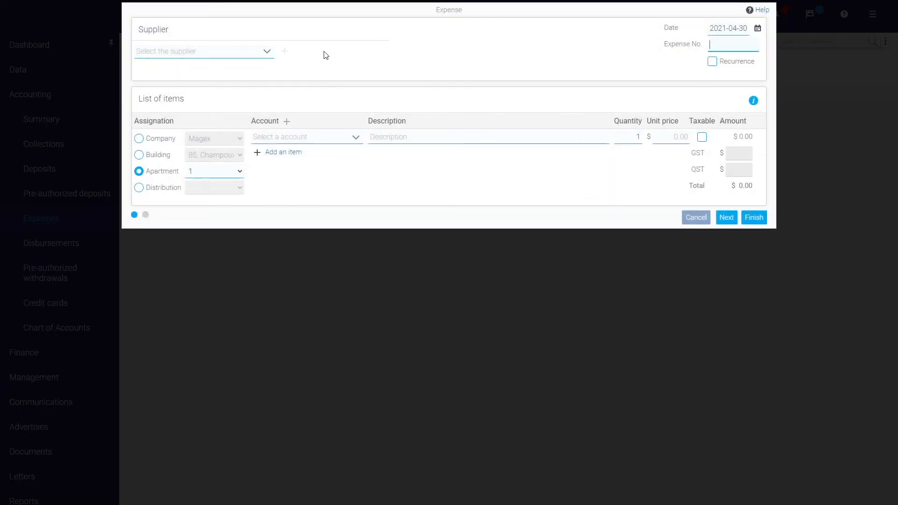
left_click(269, 53)
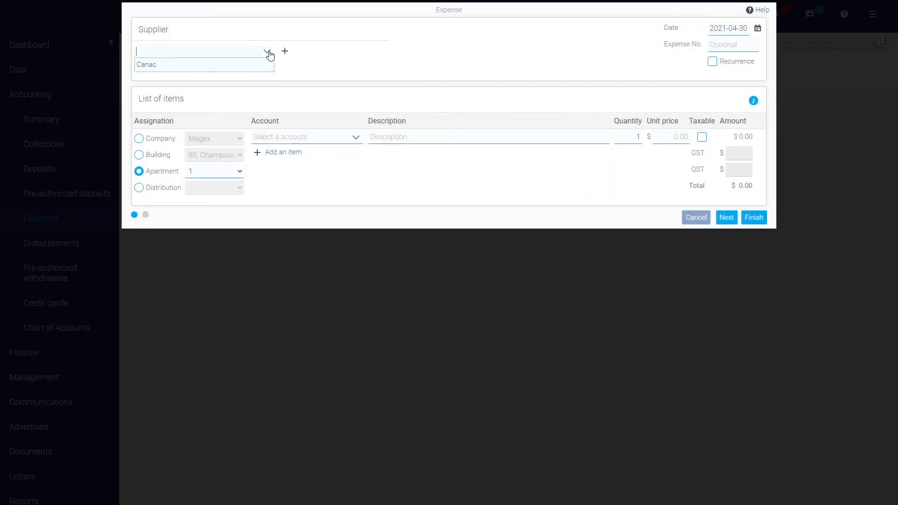
left_click(318, 56)
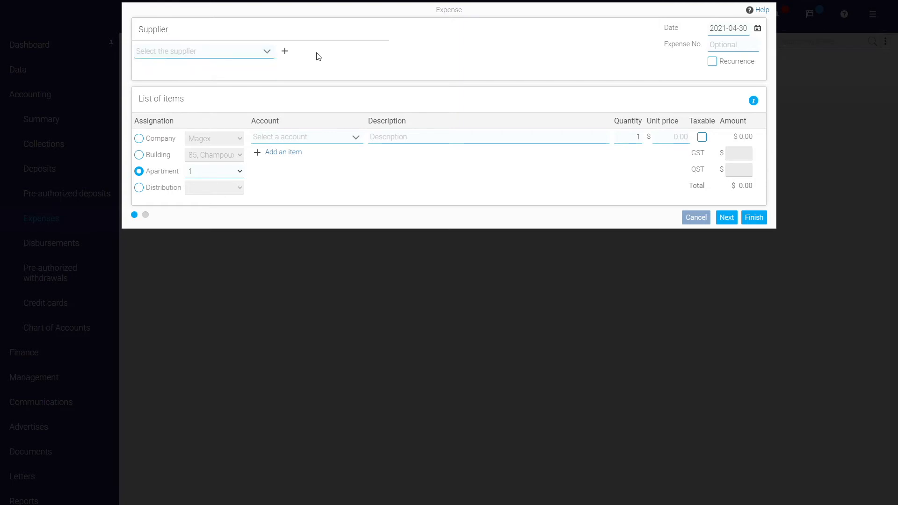
left_click(290, 55)
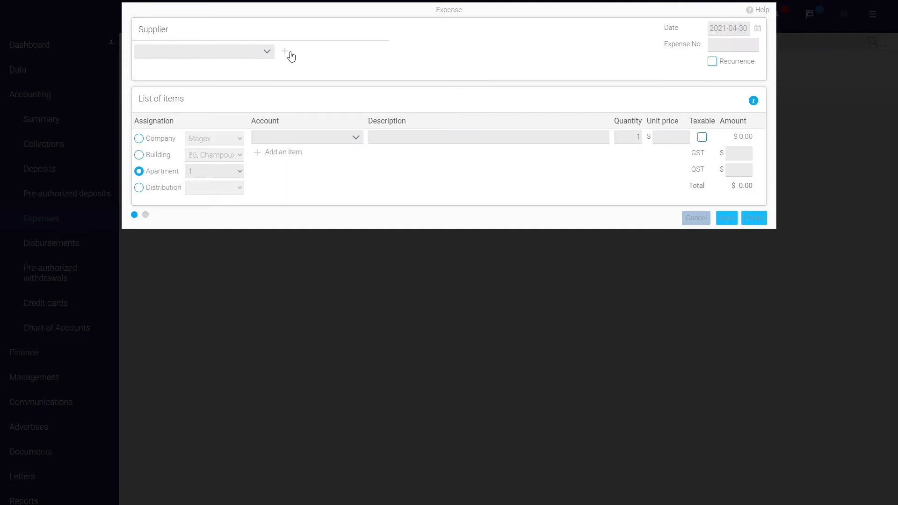
type("C")
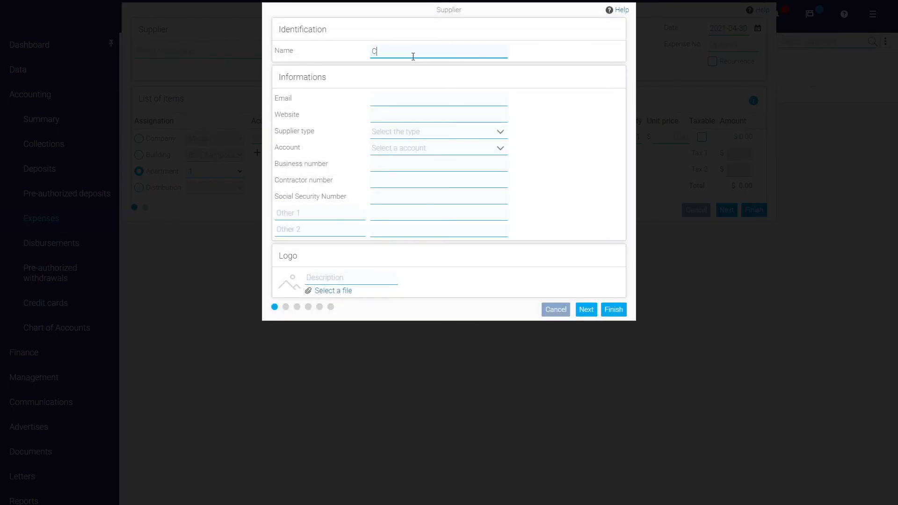
type("anadian Tire")
left_click(618, 312)
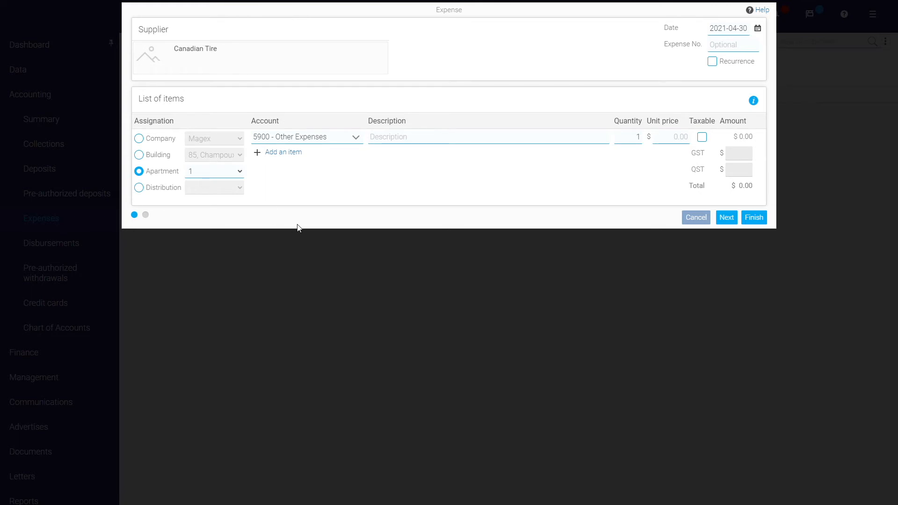
Try Company and Building assignation on the expense line, ending on Apartment 1.
left_click(157, 142)
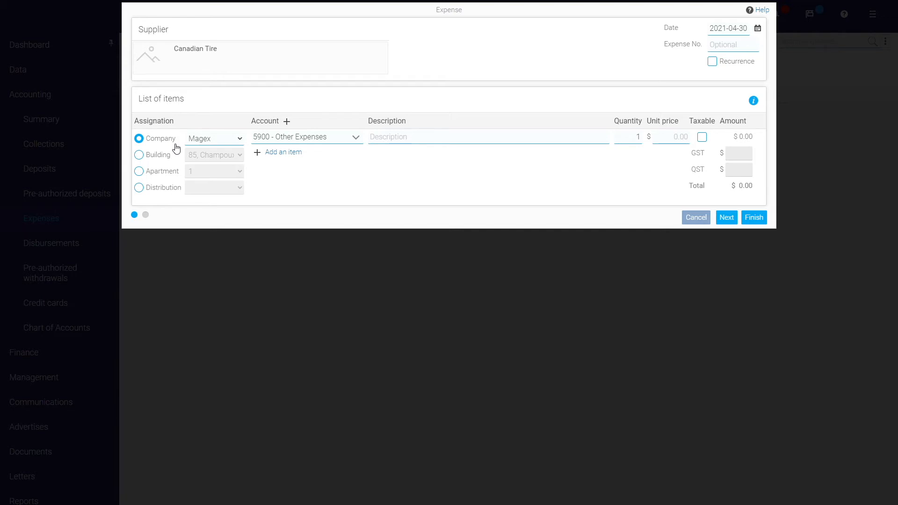
left_click(163, 159)
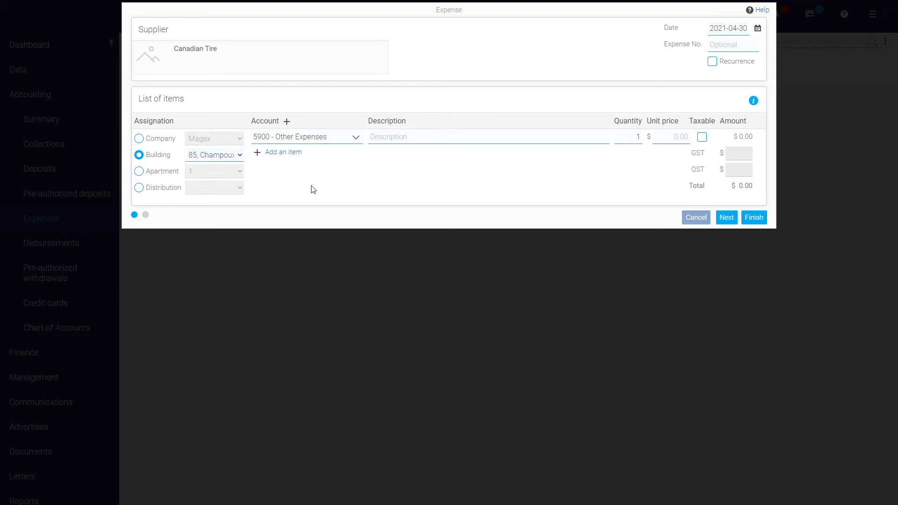
left_click(170, 176)
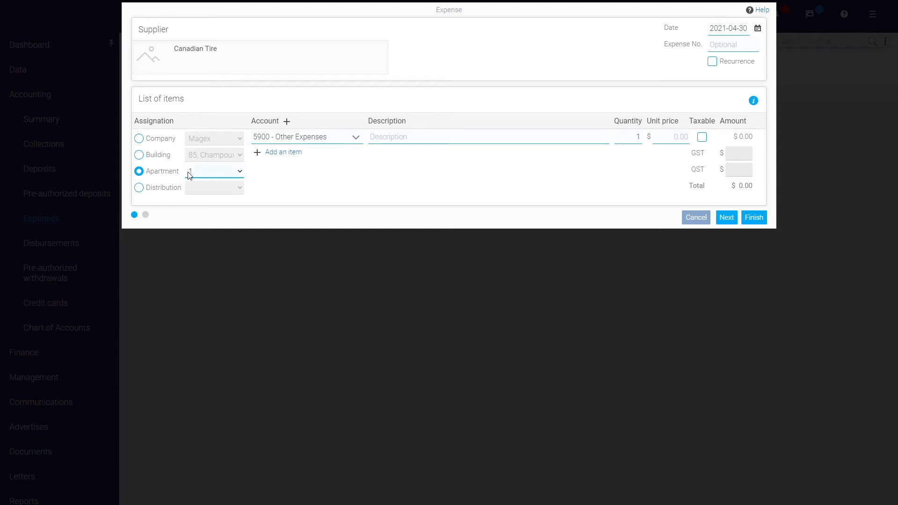
left_click(327, 137)
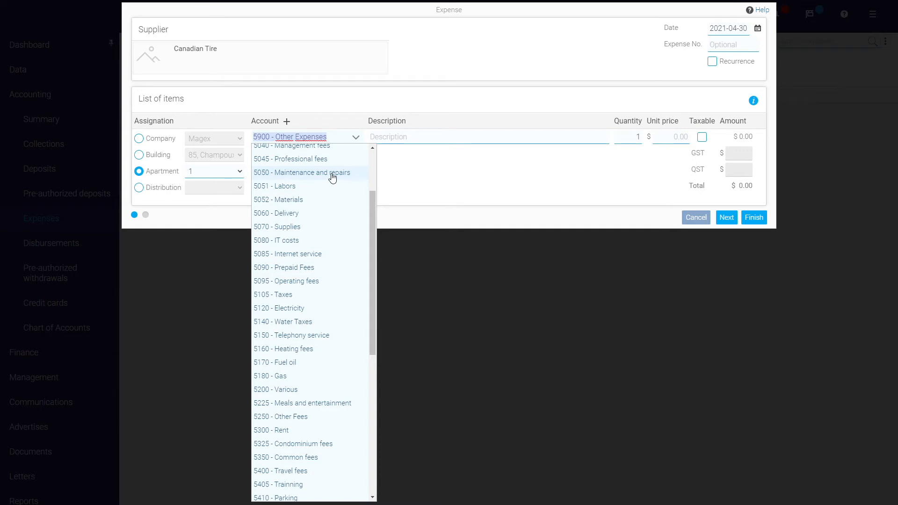
Add a taxable 'paint' line at $25 under 5050 Maintenance and repairs.
left_click(332, 173)
left_click(464, 145)
type("paint")
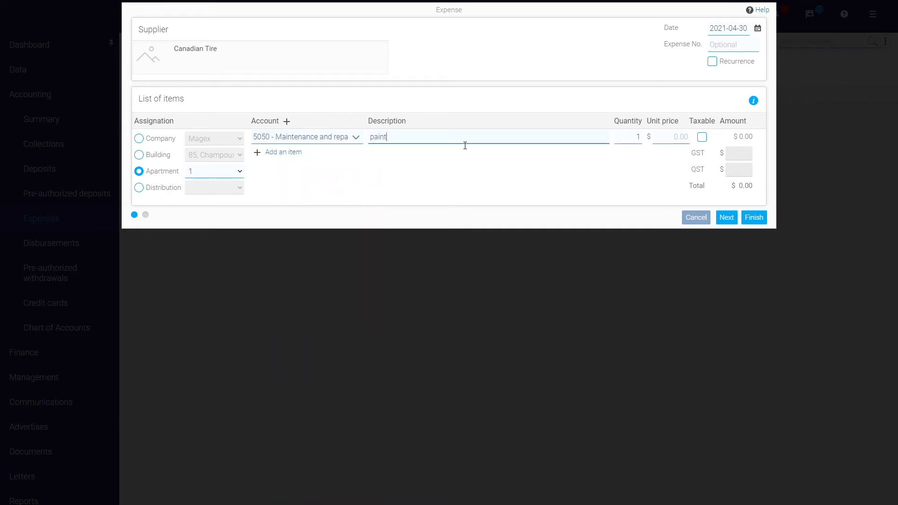
left_click(676, 138)
type("25")
left_click(666, 169)
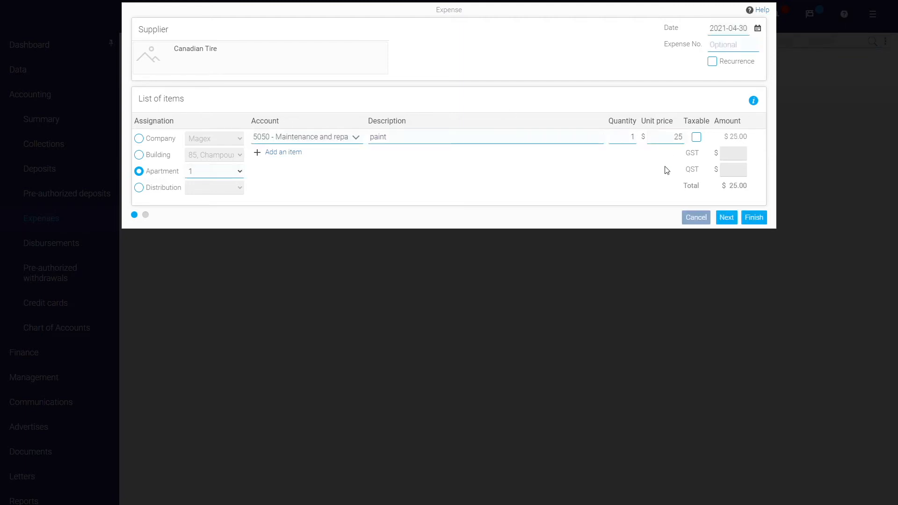
left_click(696, 137)
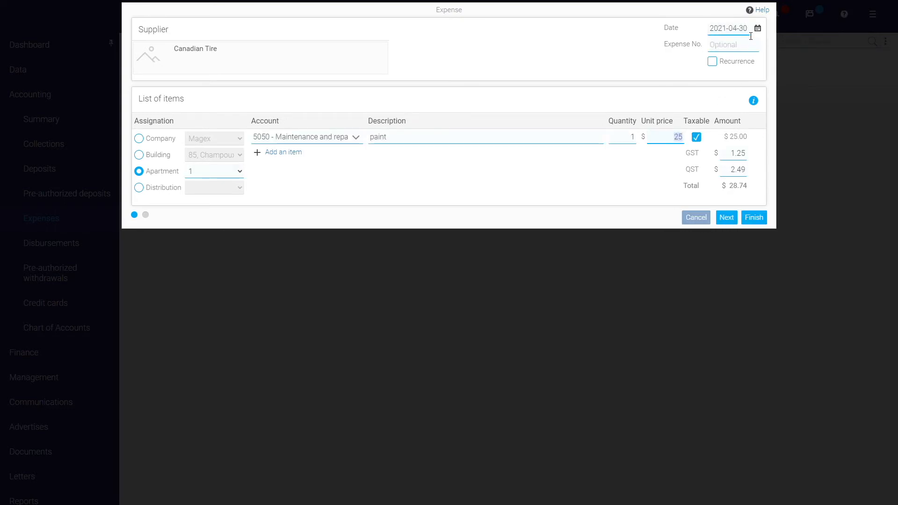
Date the expense 2020-07-01 and move on to the notes page.
left_click(732, 29)
type("2020-07-01")
left_click(733, 220)
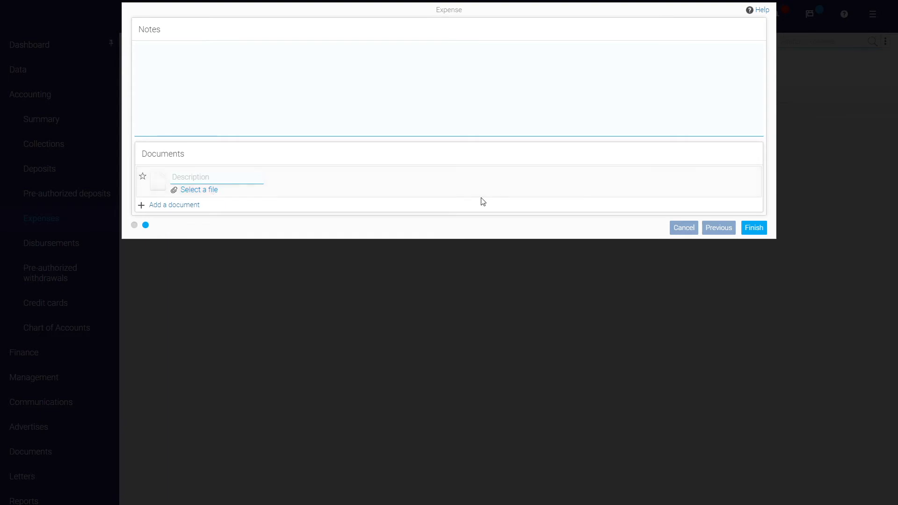
Save the Canadian Tire expense, confirming past the warning.
left_click(753, 227)
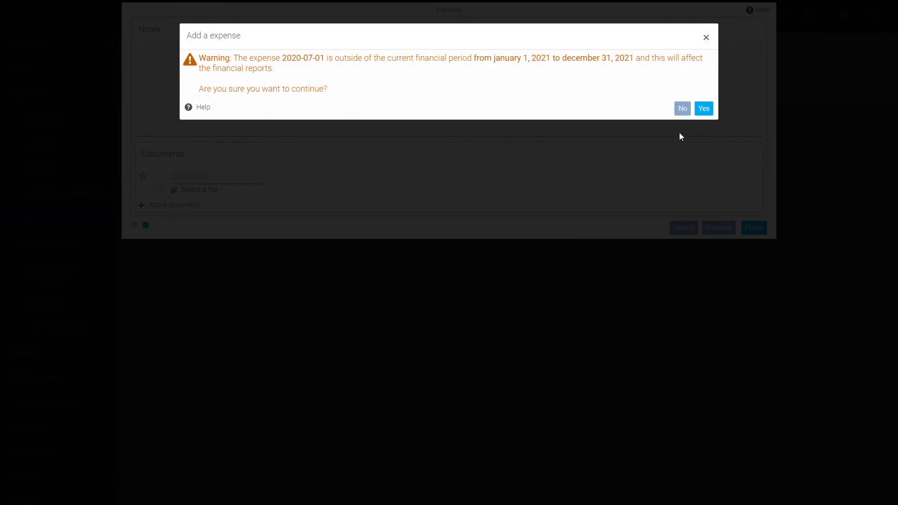
left_click(703, 108)
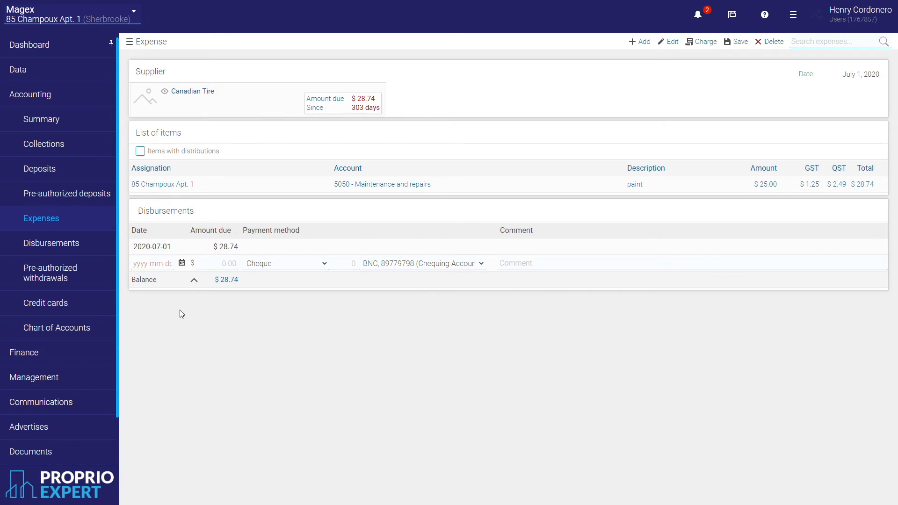
left_click(160, 270)
type("2020-07-01")
left_click(220, 268)
type("28.74")
key("Return")
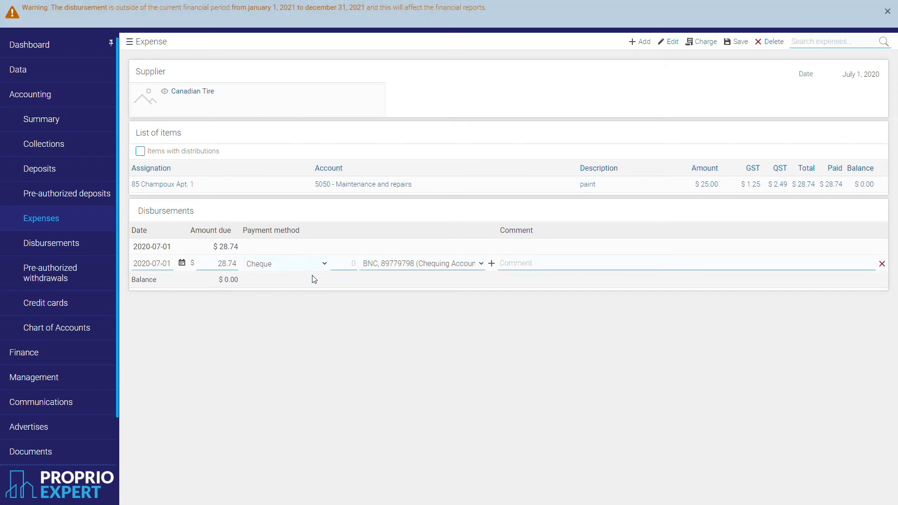
left_click(301, 312)
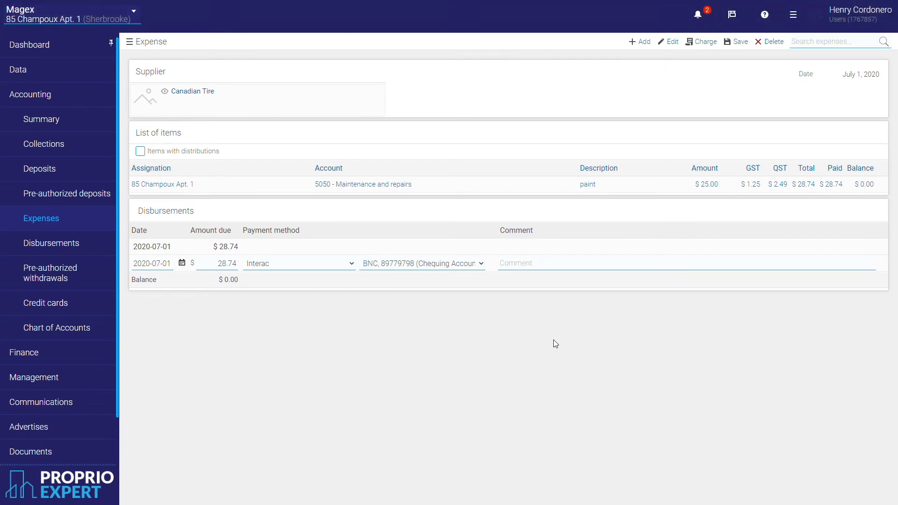
left_click(584, 269)
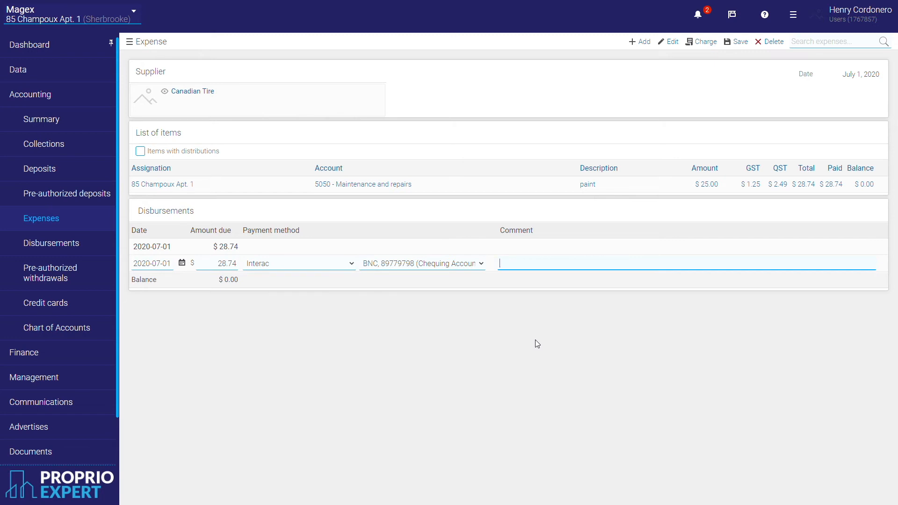
mouse_move(884, 266)
left_click(882, 264)
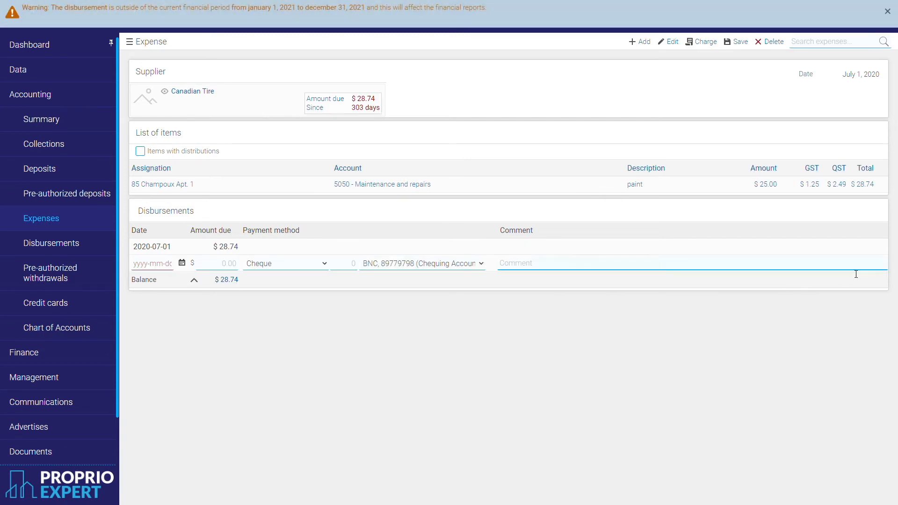
left_click(34, 249)
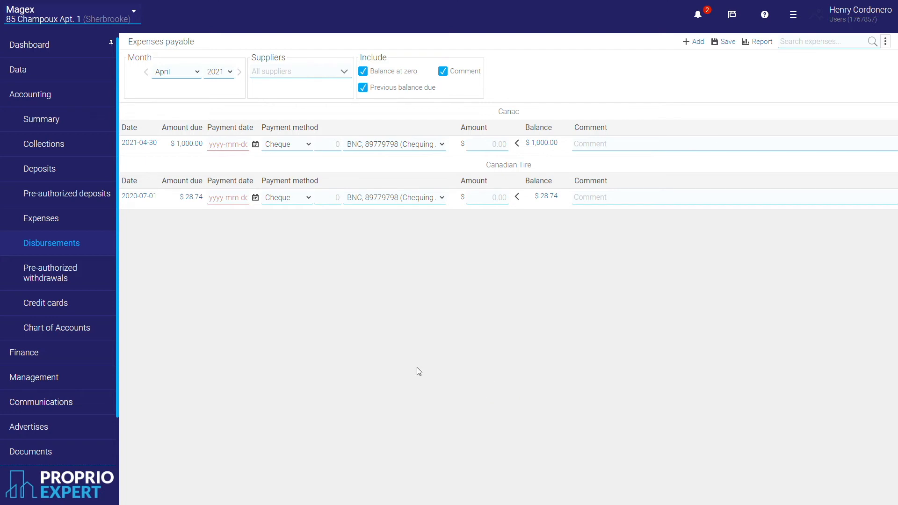
Pay Canac $1,000.00 by Interac on 2021-04-30.
left_click(234, 152)
type("2021-04-30")
left_click(289, 200)
left_click(492, 148)
type("1,000")
left_click(538, 256)
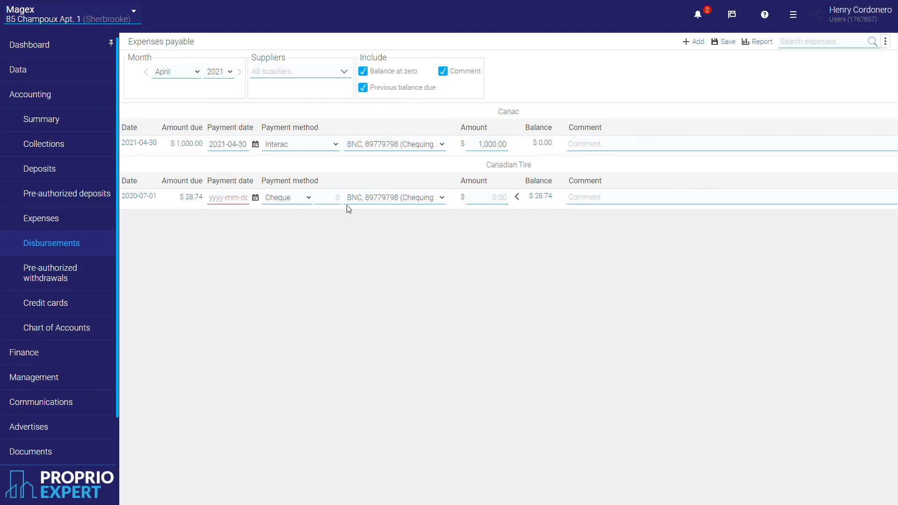
Pay Canadian Tire $28.74 by Interac on 2020-07-01 and dismiss the period warning.
left_click(255, 198)
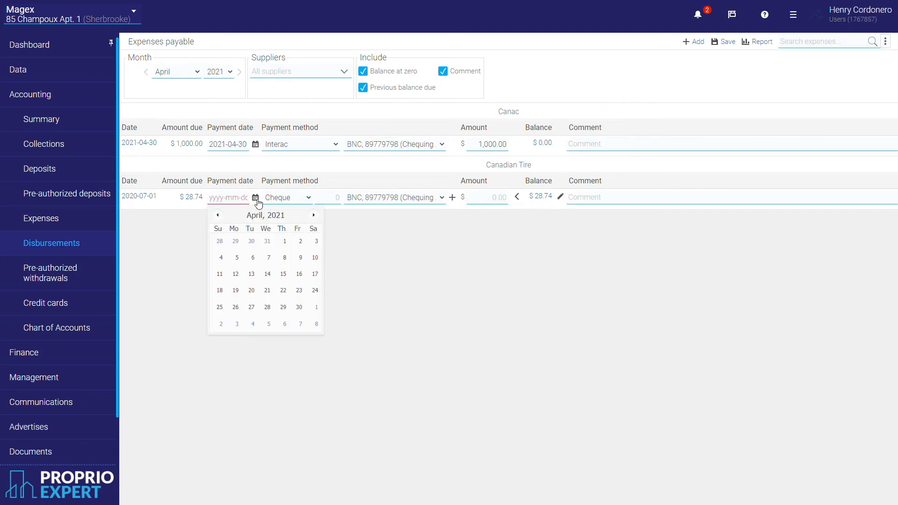
left_click(257, 215)
left_click(604, 315)
left_click(223, 199)
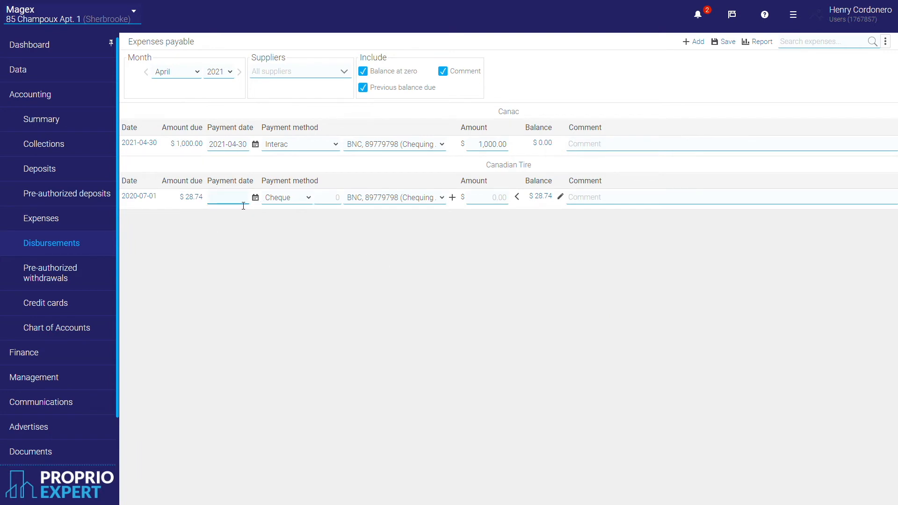
type("2020-07-01")
left_click(272, 201)
left_click(295, 245)
left_click(488, 206)
type("28.74")
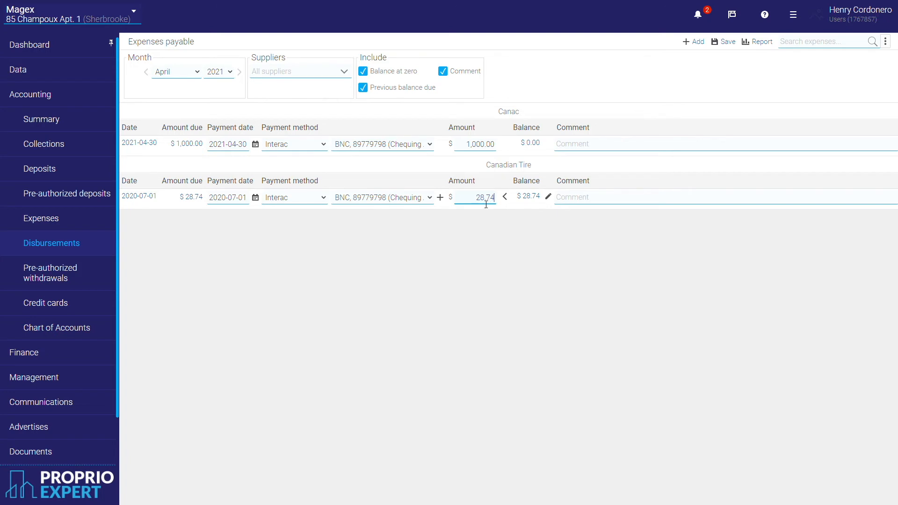
left_click(494, 233)
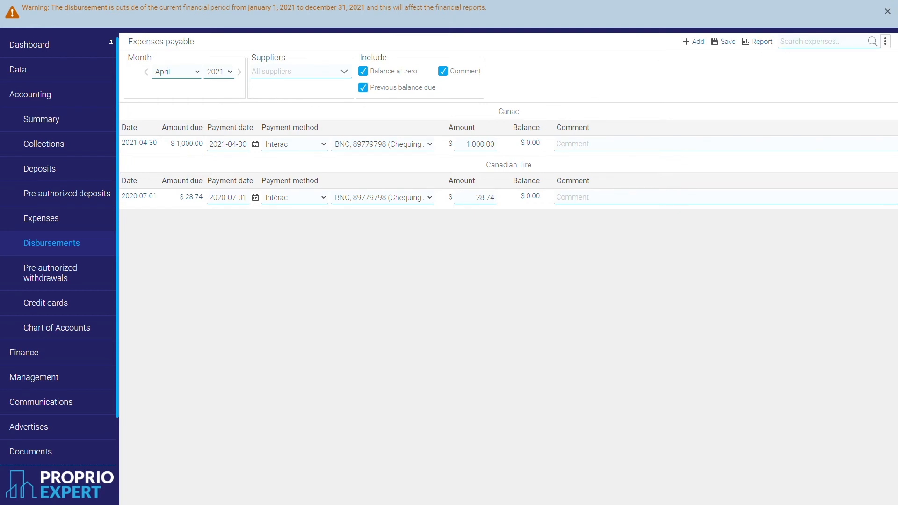
left_click(886, 11)
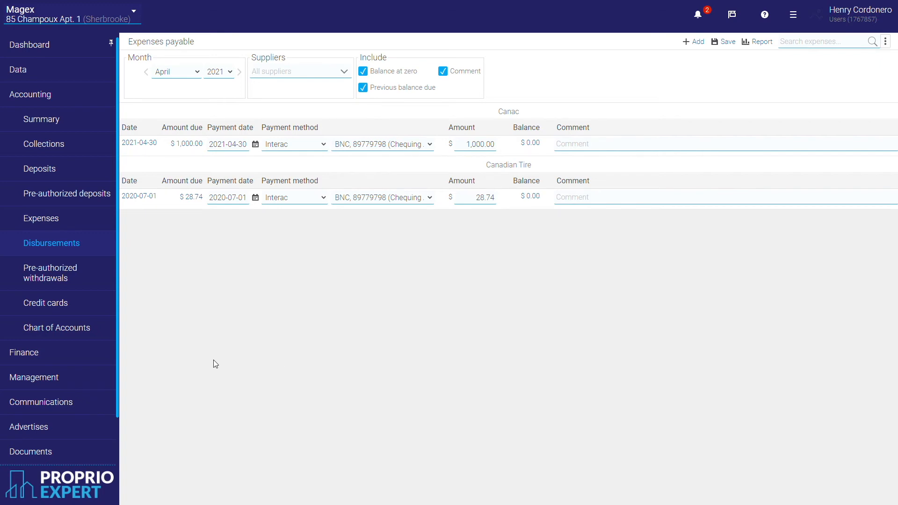
Open account 1062 Chequing Account for editing, cancel unchanged, and return to the Chart of Accounts.
left_click(84, 334)
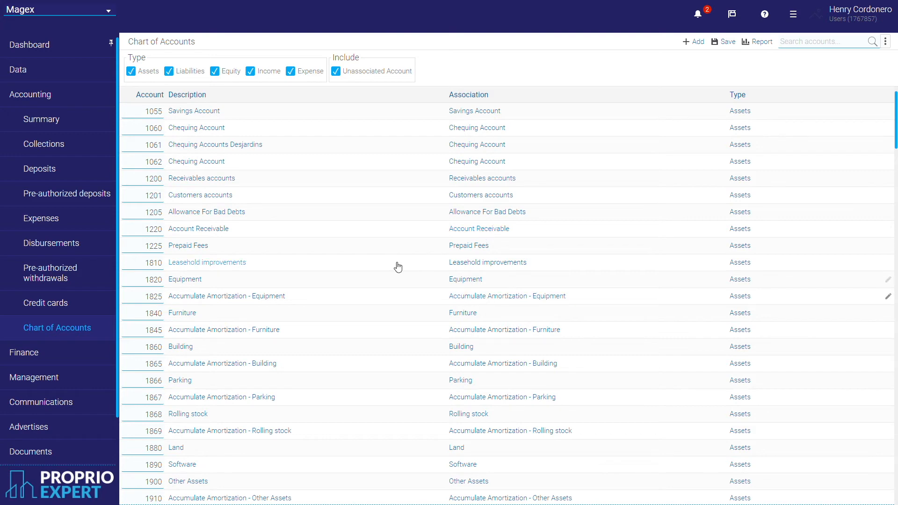
left_click(207, 169)
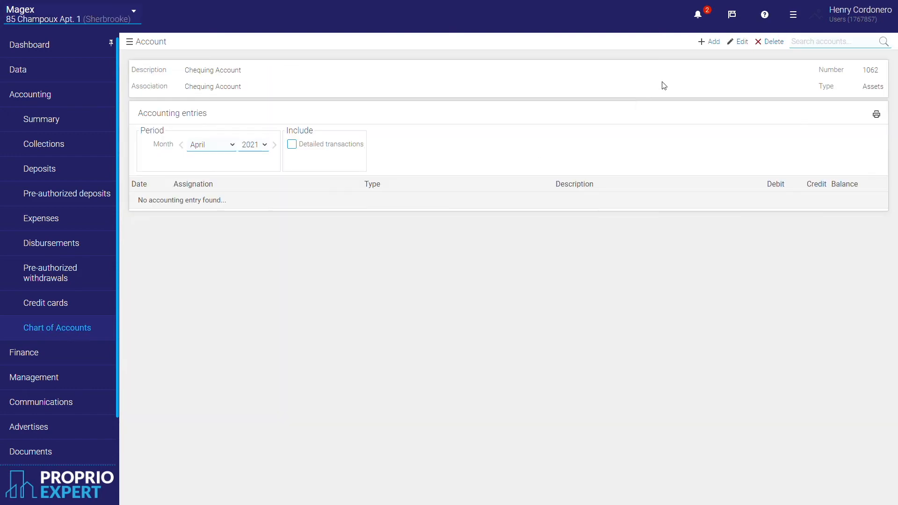
left_click(741, 41)
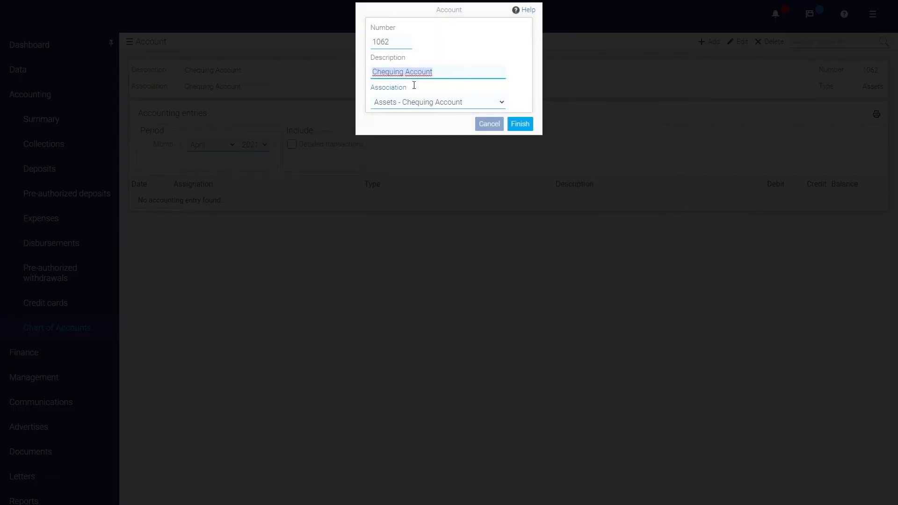
left_click(488, 127)
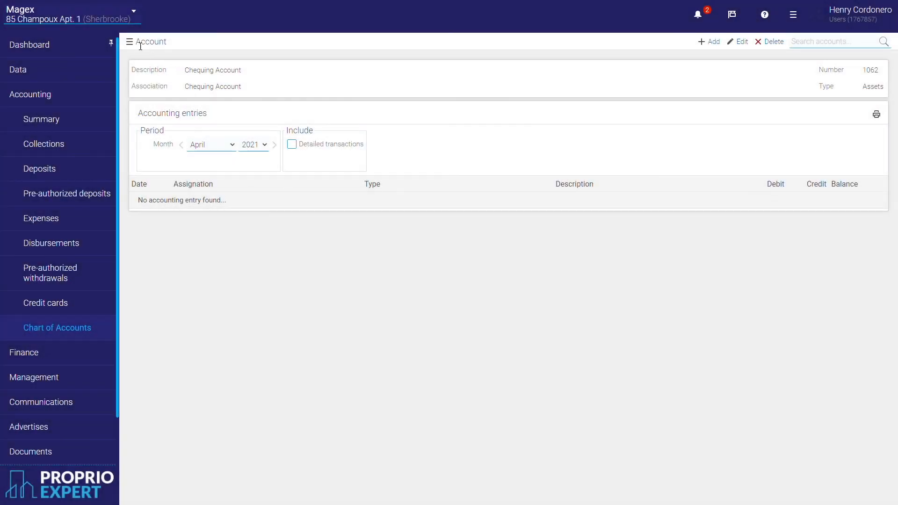
left_click(140, 45)
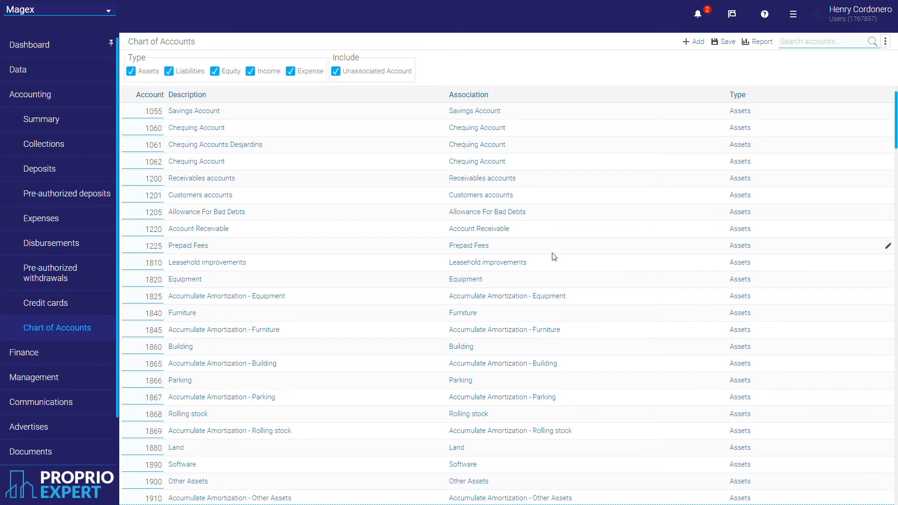
scroll(553, 256, "down", 8)
scroll(563, 267, "down", 7)
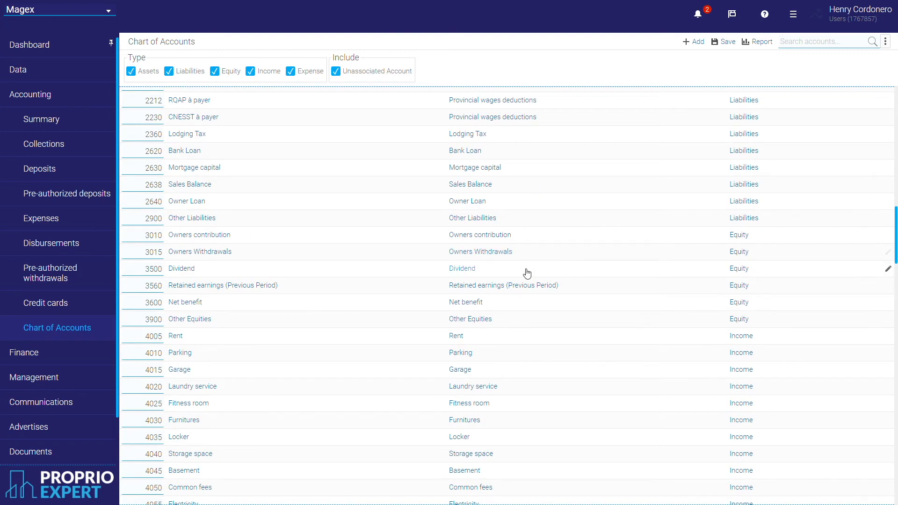
scroll(538, 370, "down", 3)
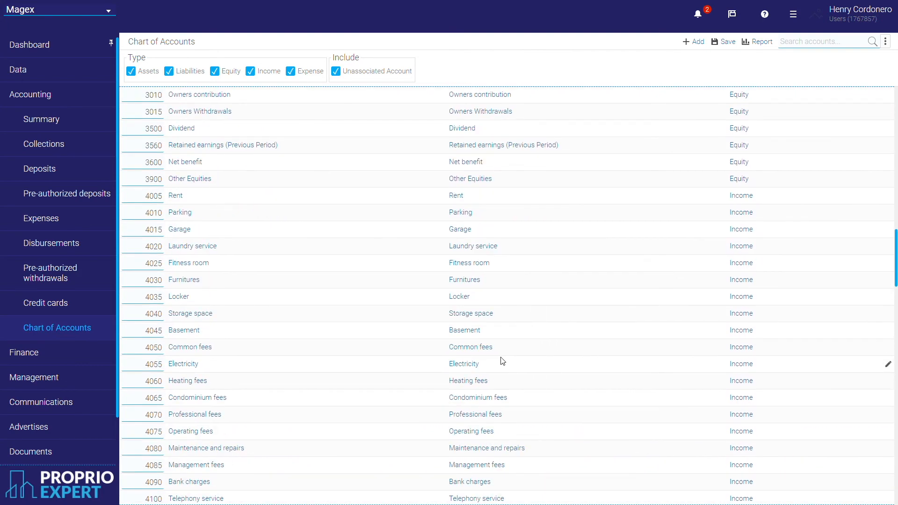
left_click(484, 353)
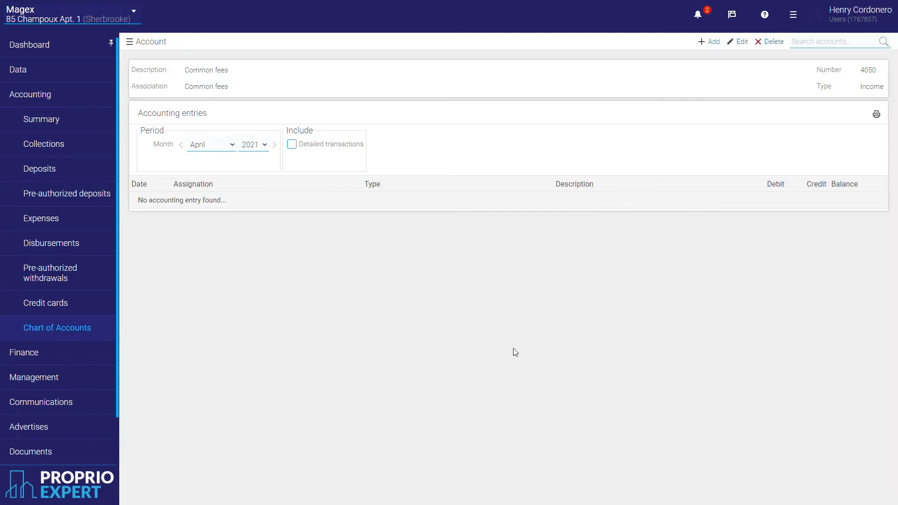
left_click(772, 43)
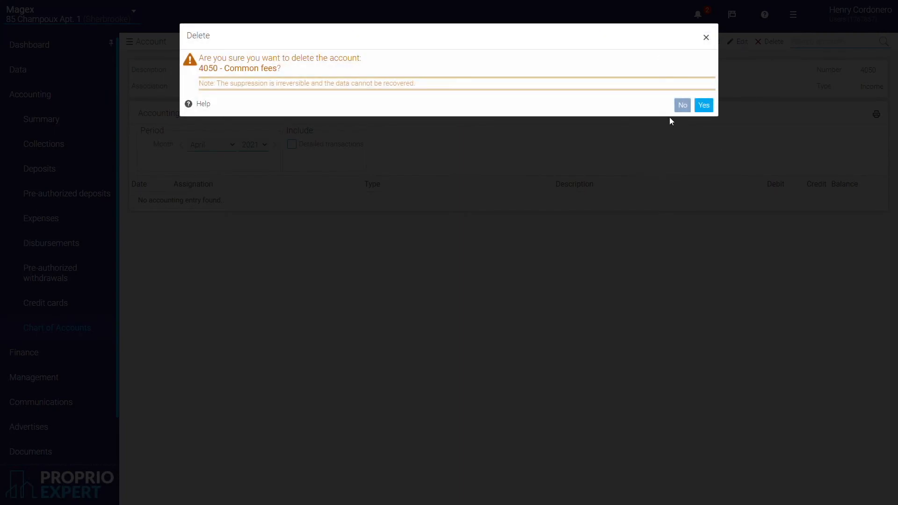
left_click(682, 105)
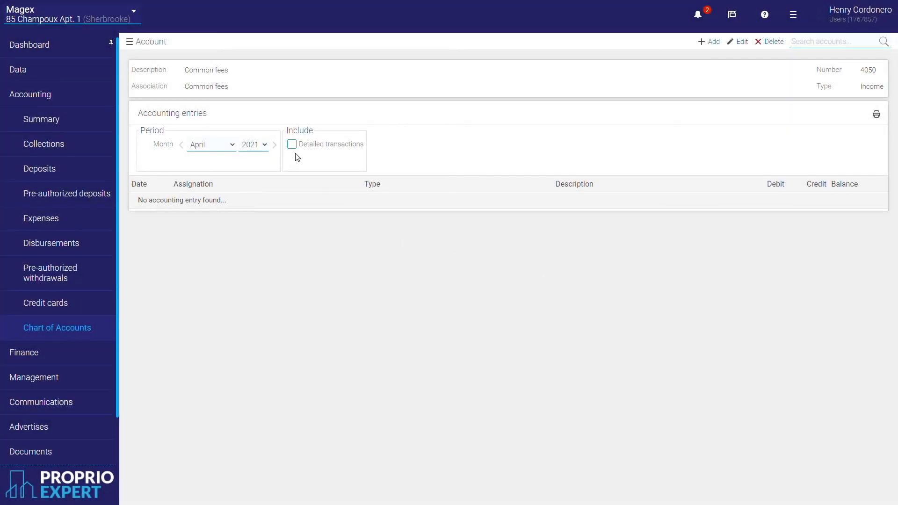
left_click(130, 46)
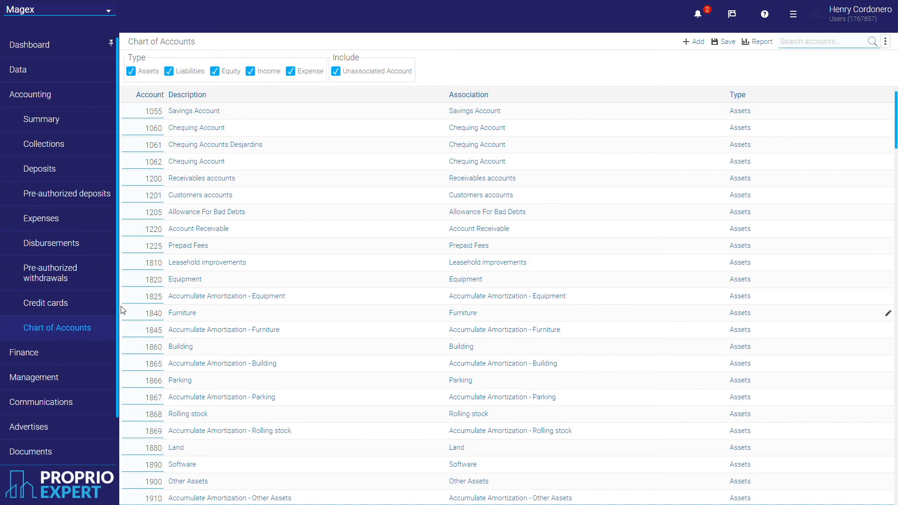
Start a new company-level entry in the General journal.
left_click(82, 361)
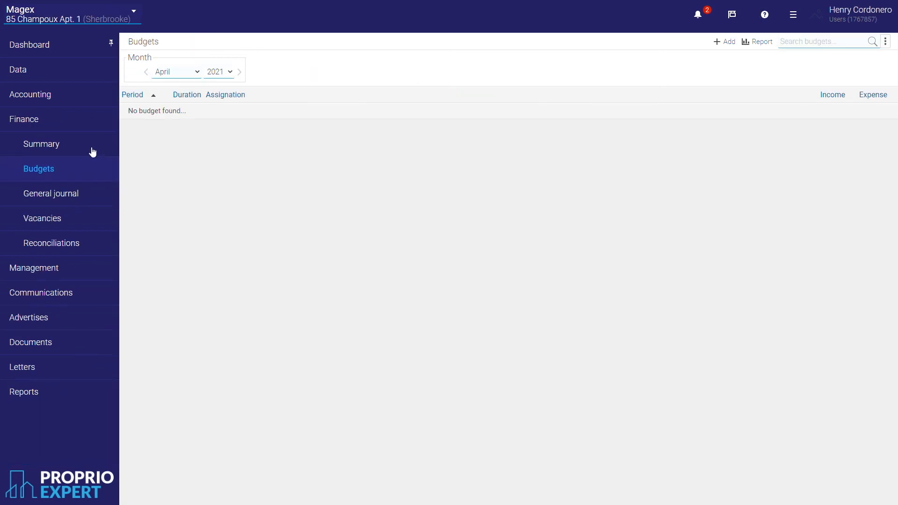
left_click(80, 203)
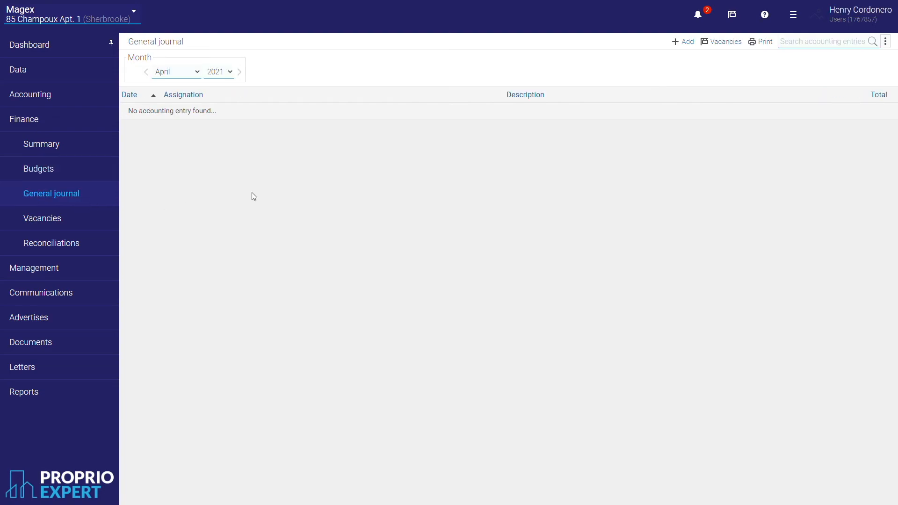
left_click(686, 43)
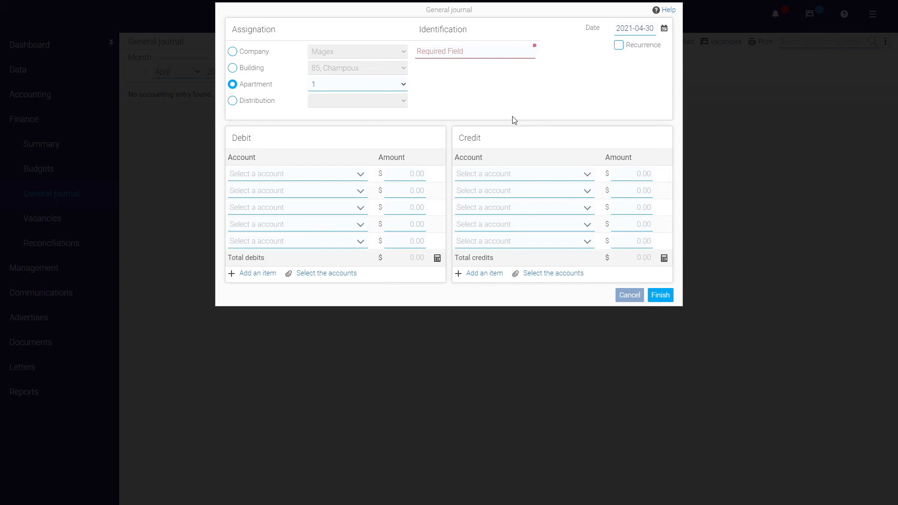
left_click(247, 54)
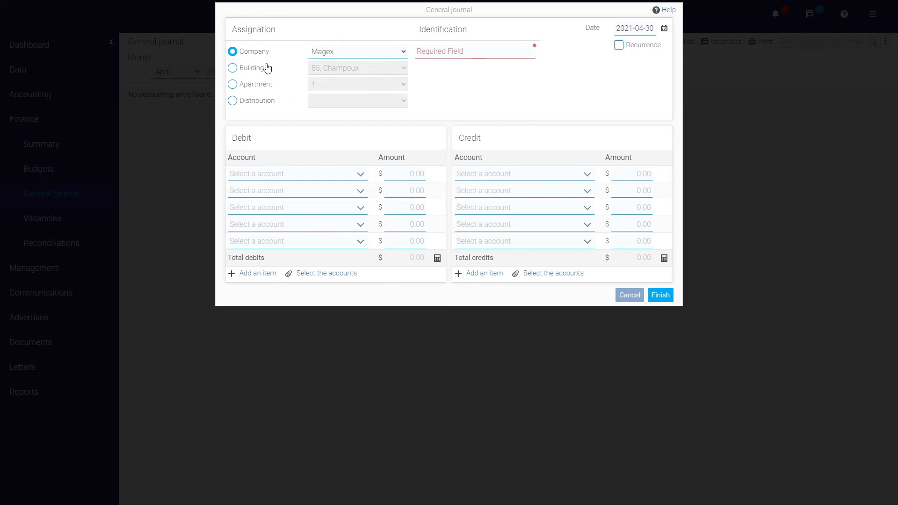
Debit 1060 Chequing Account and credit 1055 Savings Account for 15000.
left_click(361, 174)
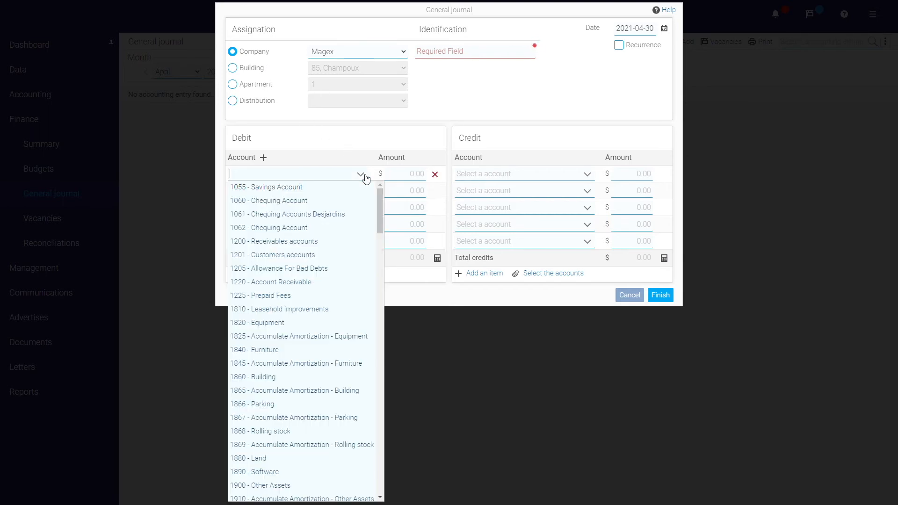
left_click(301, 201)
left_click(406, 177)
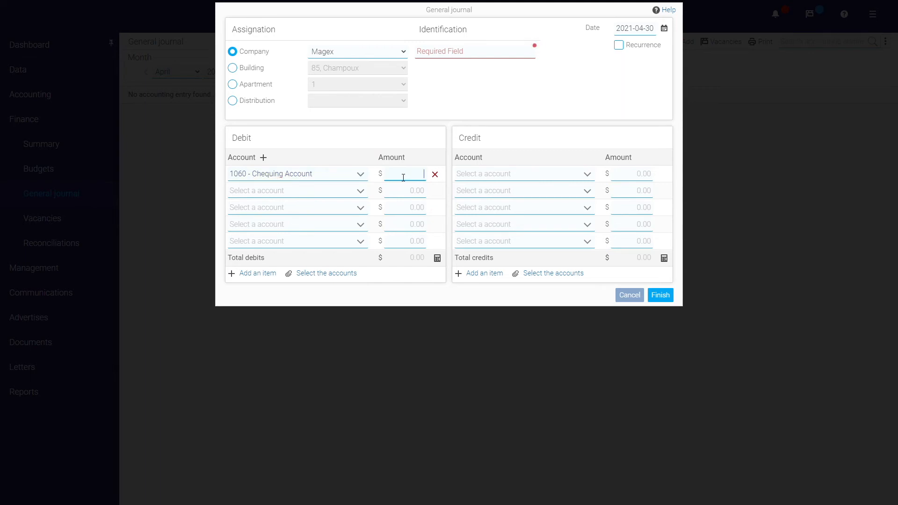
type("15000")
left_click(498, 174)
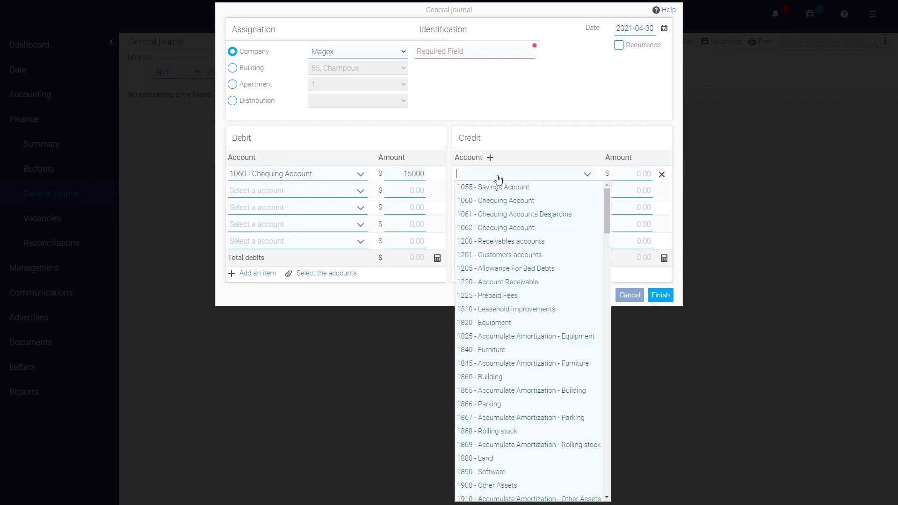
left_click(497, 186)
left_click(639, 181)
type("15000")
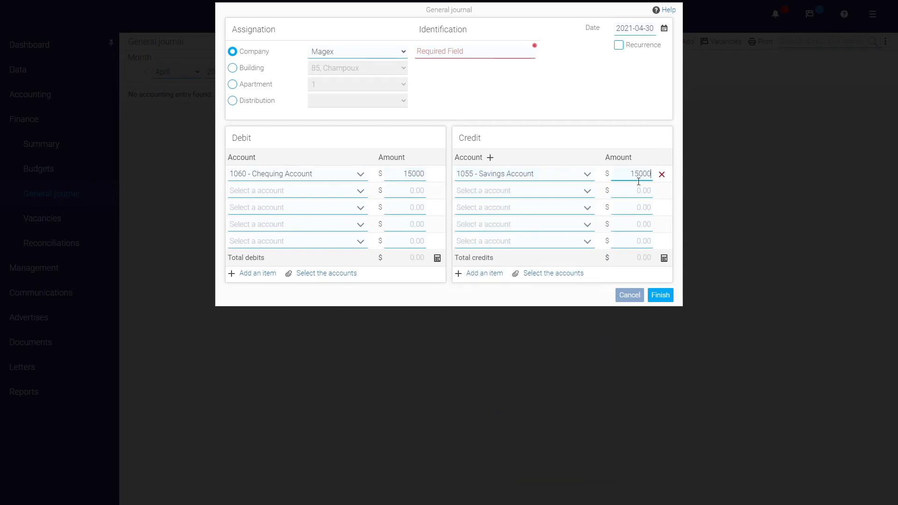
Name the entry 'Money transfert', date it 2020-07-01, and save past the out-of-period warning.
left_click(443, 53)
type("Money transfert")
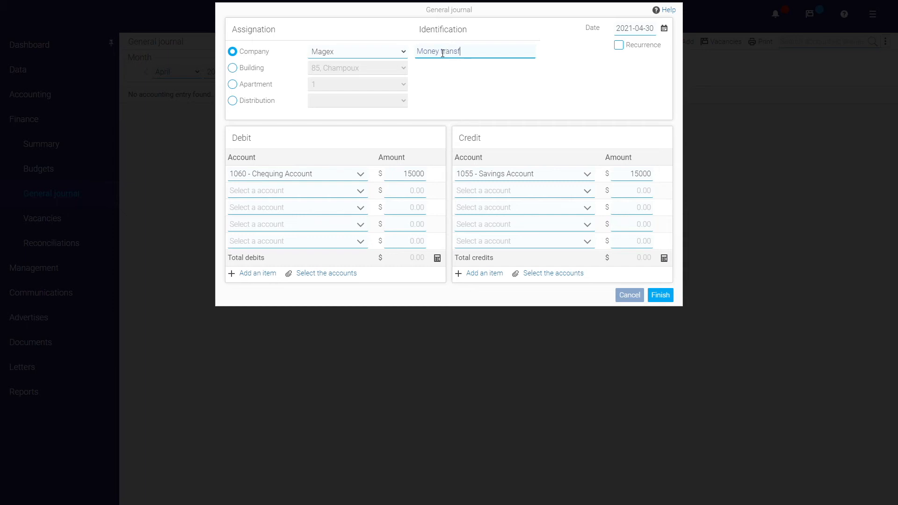
left_click(664, 28)
left_click(599, 47)
left_click(563, 50)
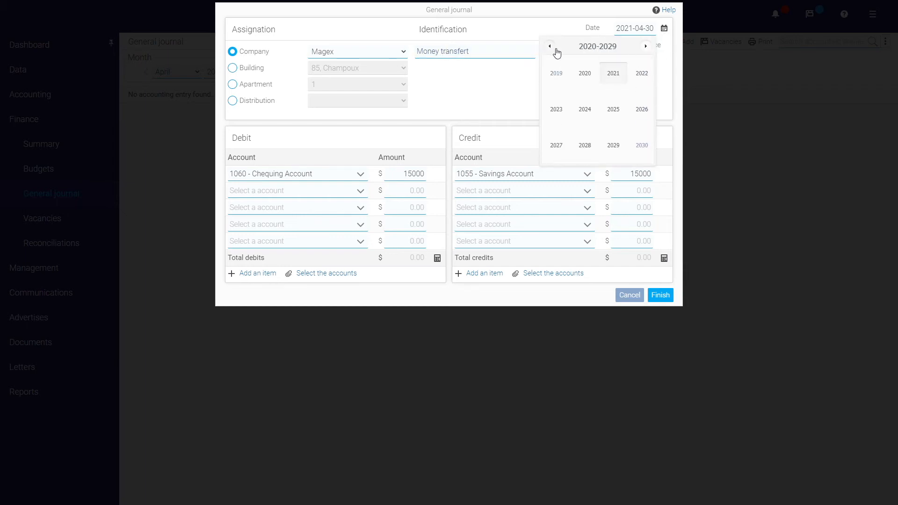
left_click(590, 77)
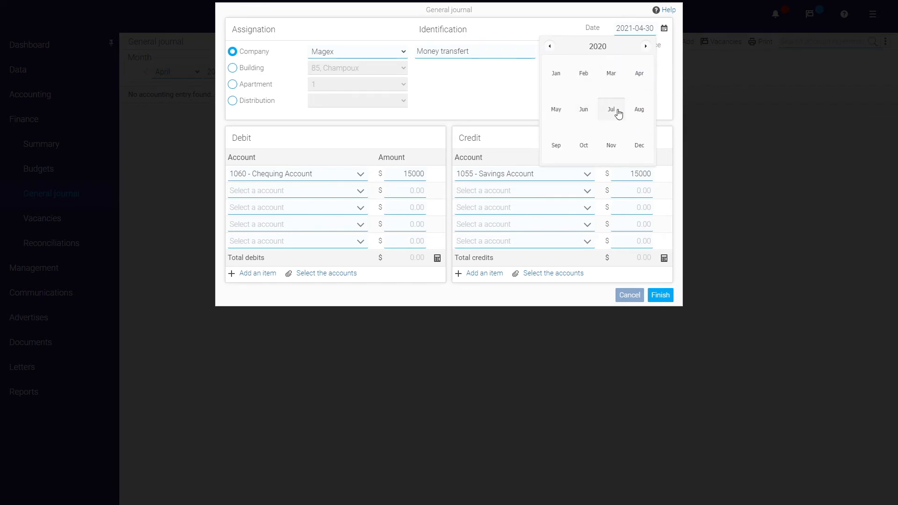
left_click(613, 111)
left_click(597, 74)
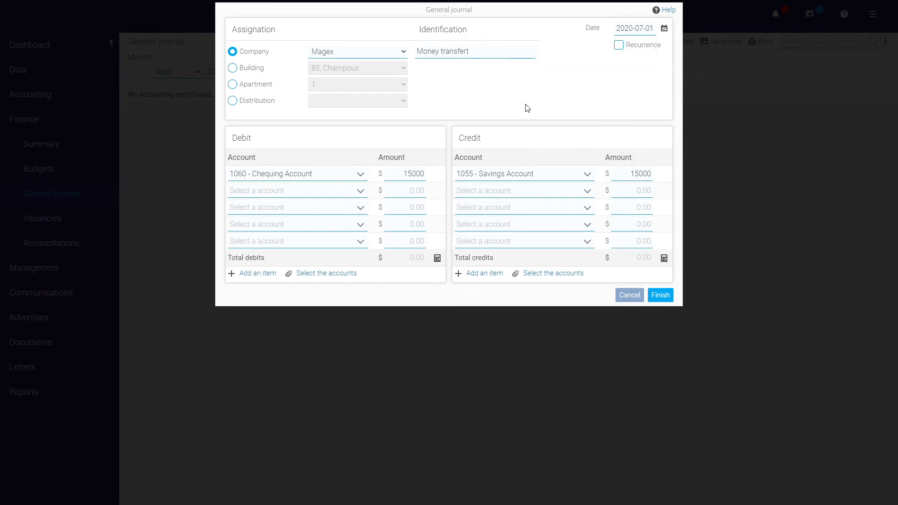
left_click(655, 297)
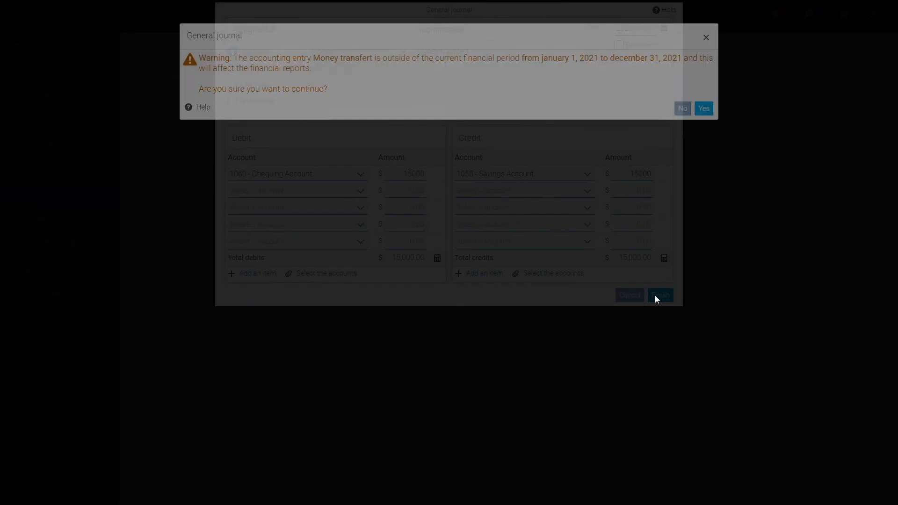
left_click(697, 116)
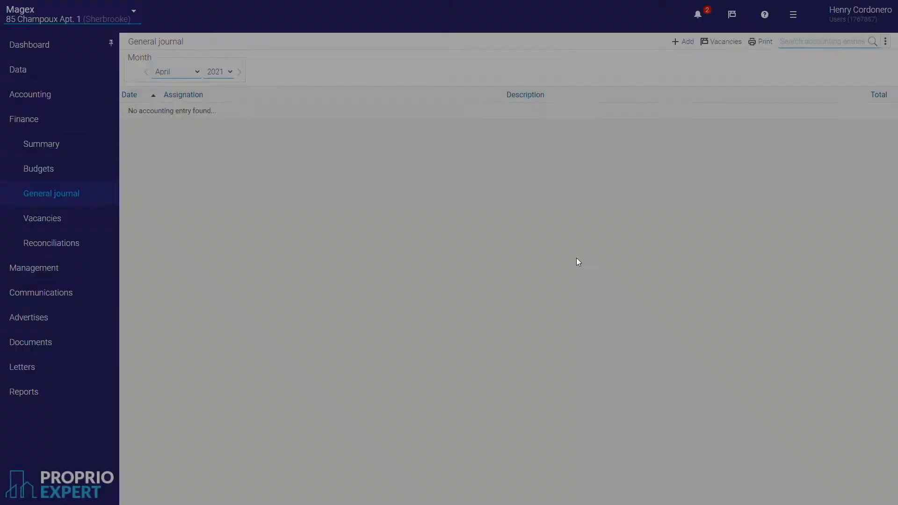
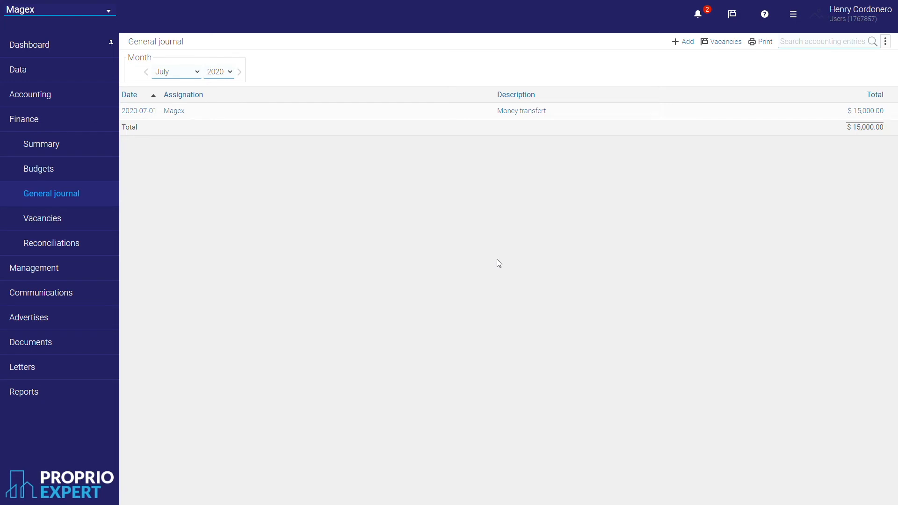
Go to Finance > Reconciliations to view the July 2020 reconciliations.
left_click(81, 247)
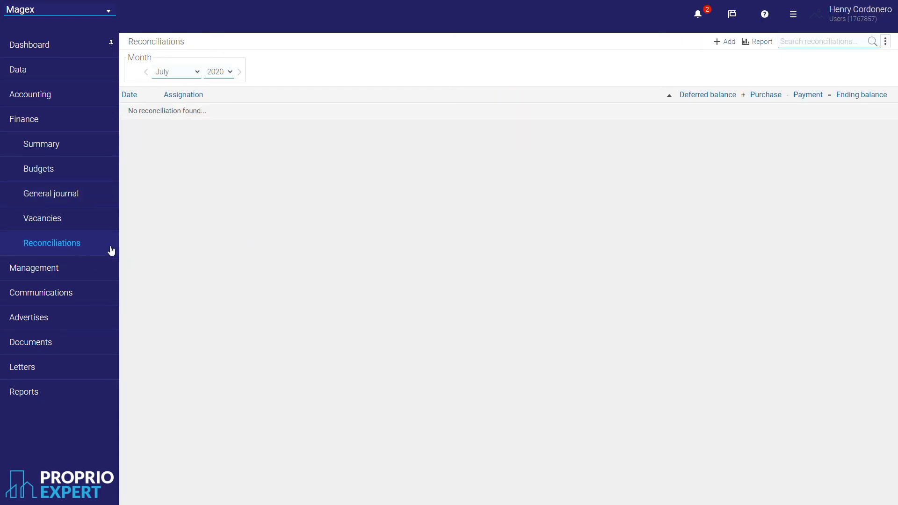
Start a new reconciliation with date and end date both 2020-07-31.
left_click(731, 43)
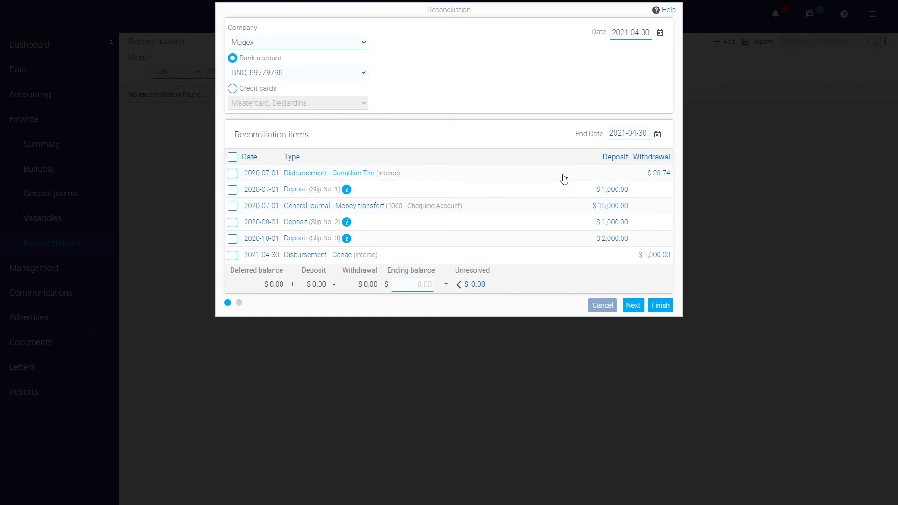
triple_click(651, 40)
type("2020-07-031")
left_click(654, 101)
triple_click(646, 43)
key("ctrl+c")
left_click(642, 135)
key("ctrl+v")
left_click(643, 86)
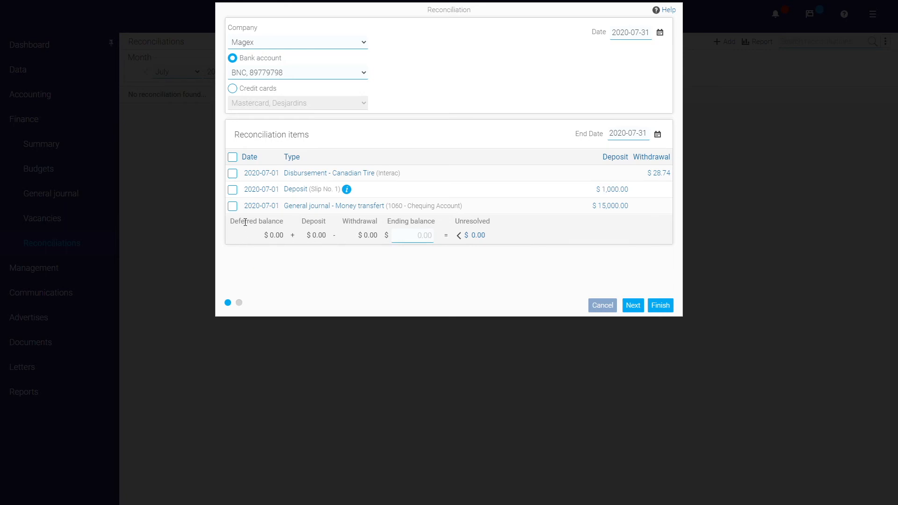
Clear the three July items, enter ending balance 15971.26, and finish the reconciliation.
left_click(233, 173)
left_click(232, 189)
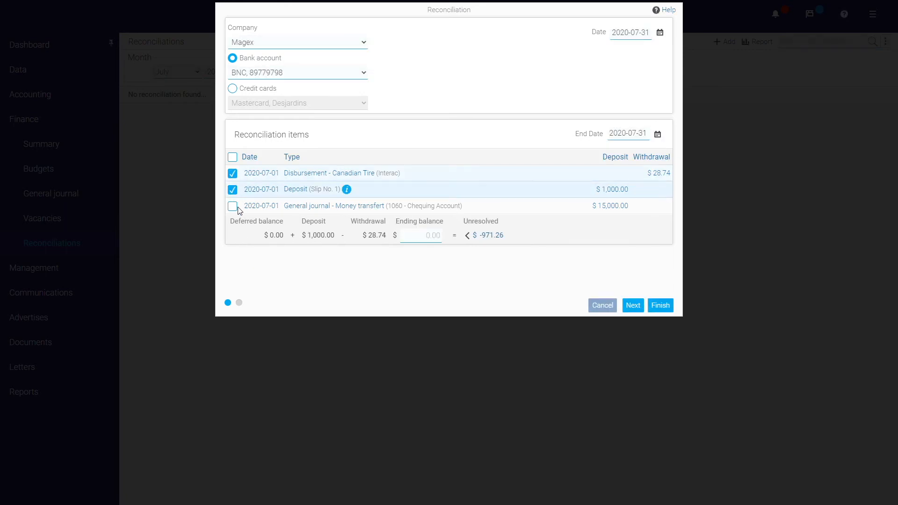
left_click(236, 207)
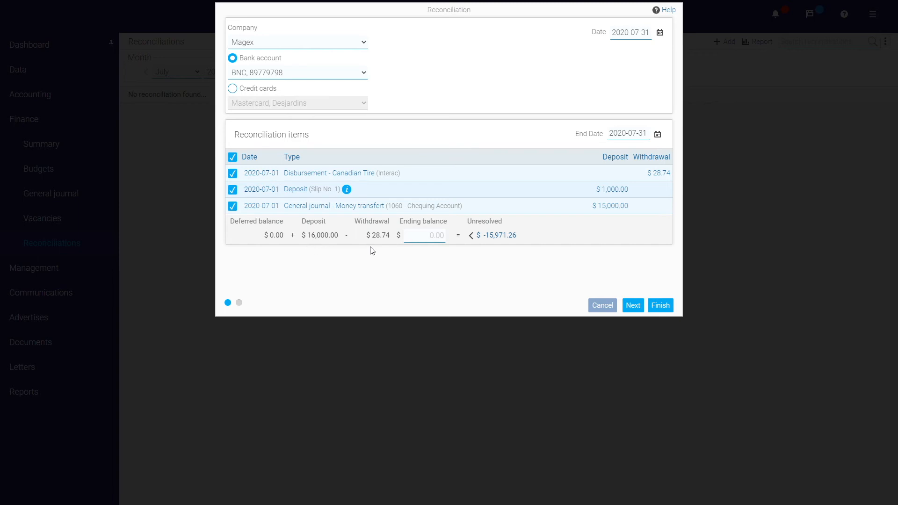
left_click(425, 236)
type("15971.26")
left_click(445, 292)
left_click(663, 306)
left_click(701, 110)
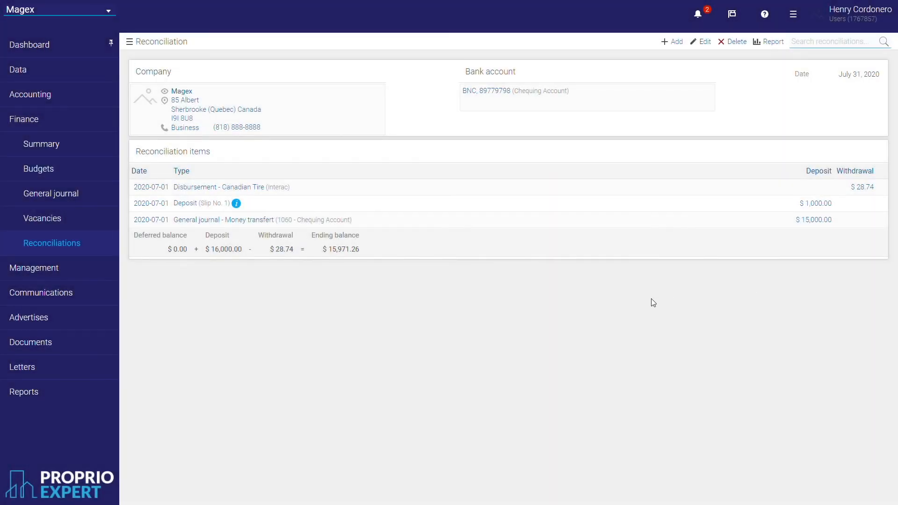
Preview the reconciliation report and review its settings, then go to Communications.
left_click(769, 43)
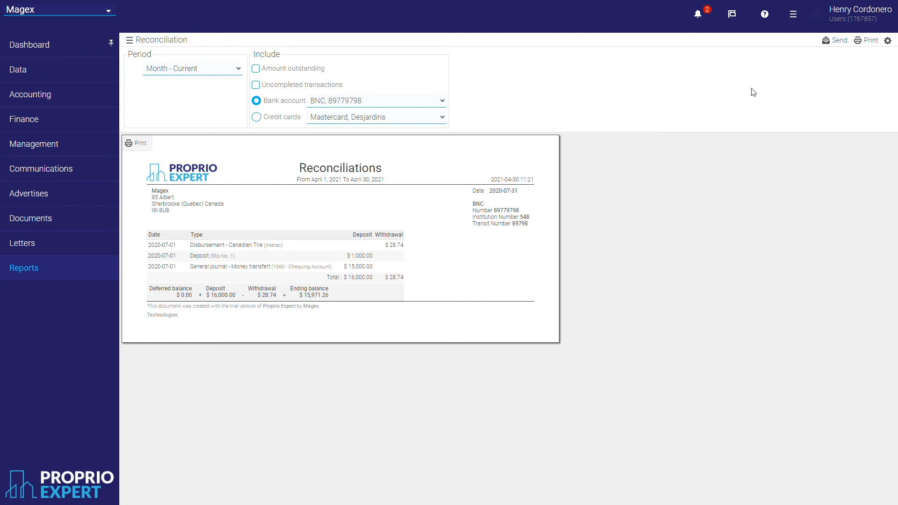
left_click(887, 41)
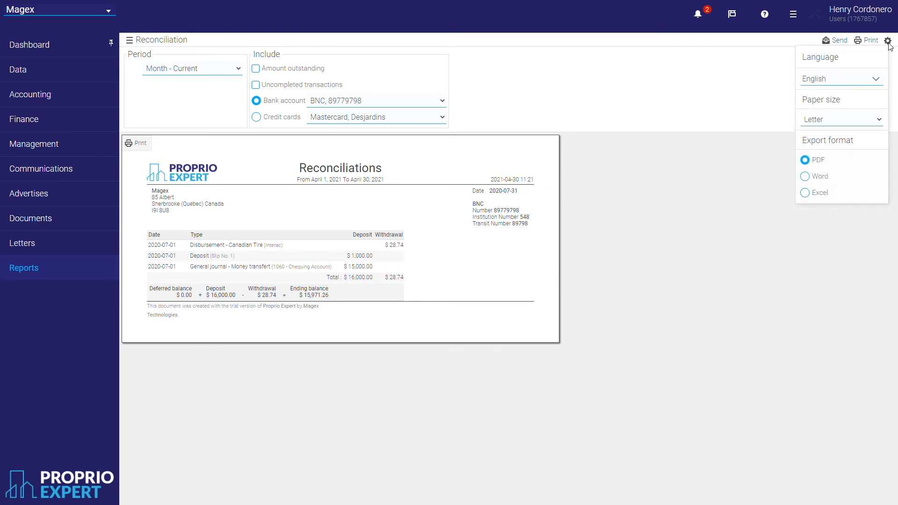
left_click(887, 42)
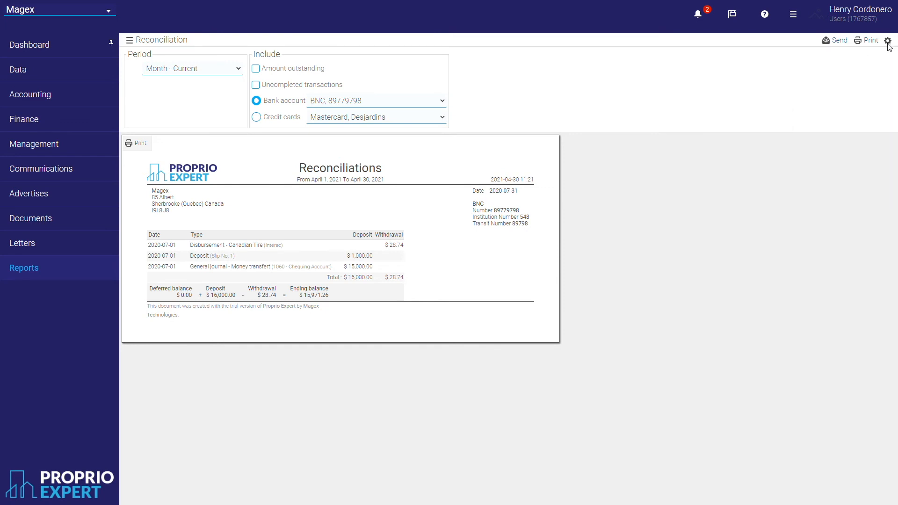
left_click(887, 42)
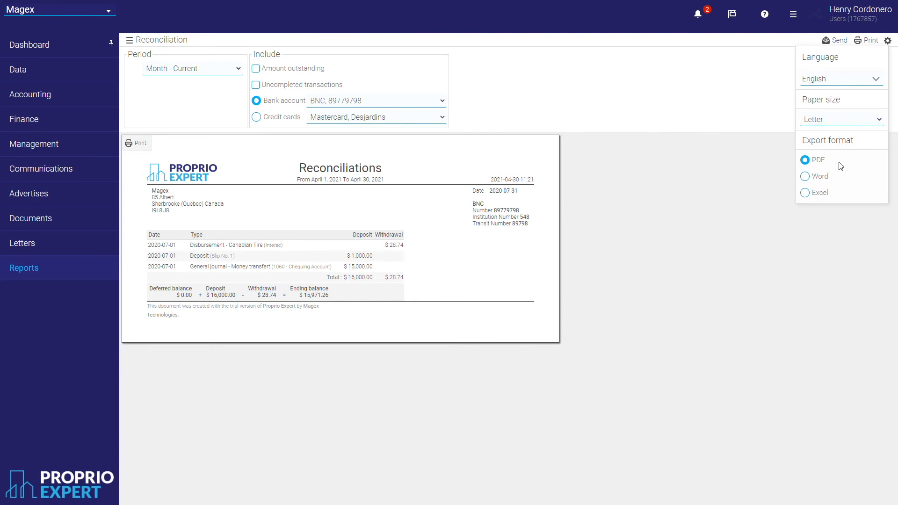
left_click(711, 283)
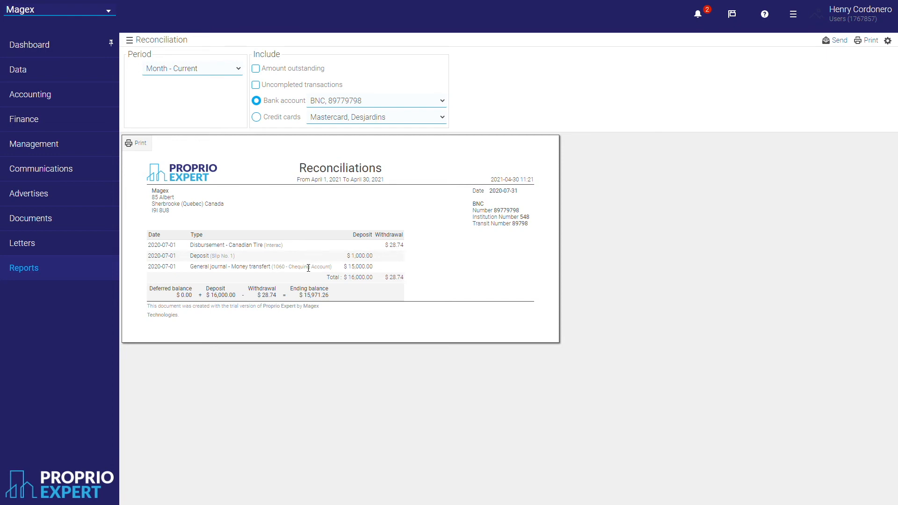
left_click(86, 173)
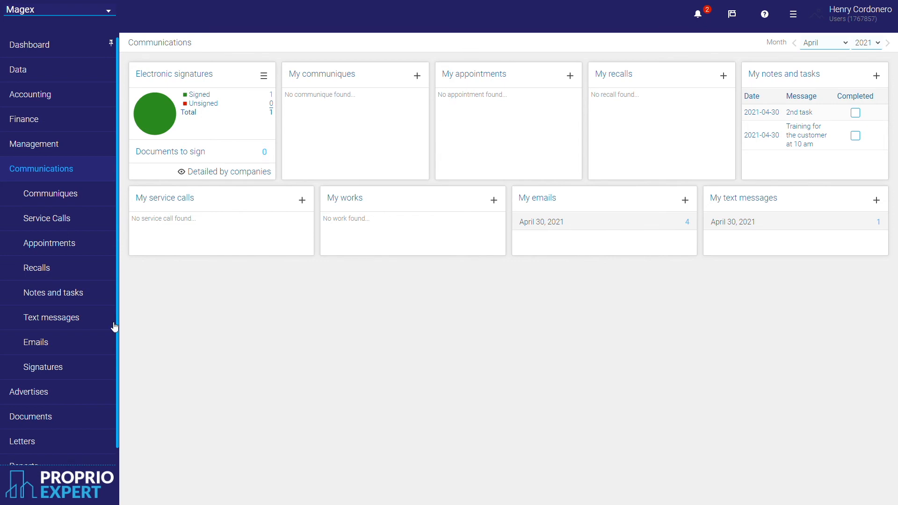
Start a new text message addressed to a mobile number.
left_click(82, 325)
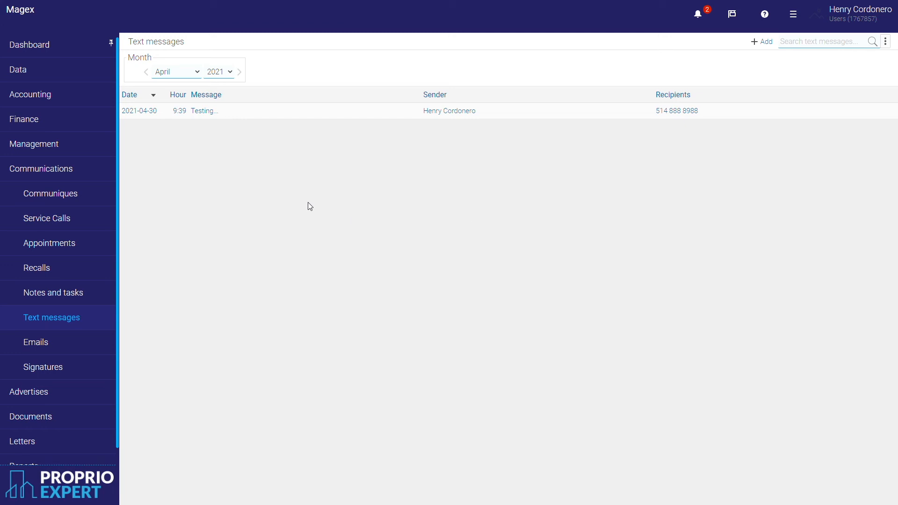
left_click(759, 43)
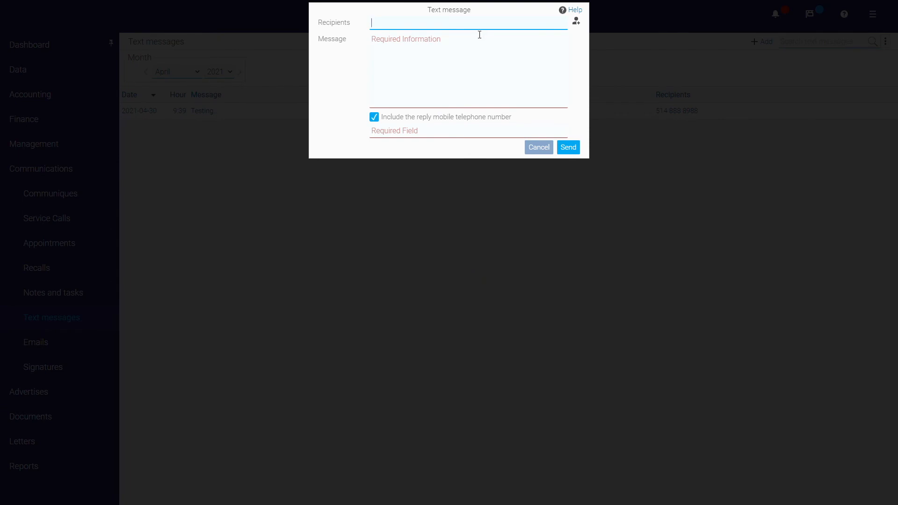
type("514 555 5555")
left_click(546, 66)
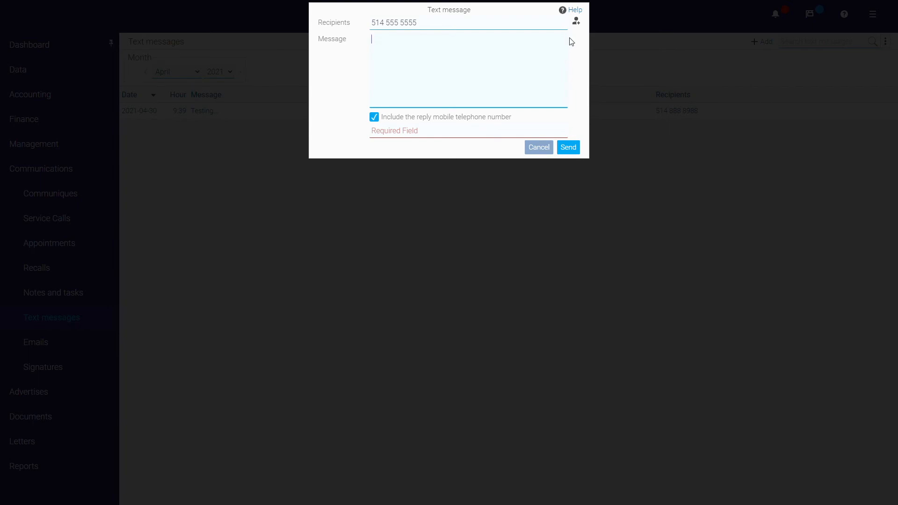
left_click(577, 23)
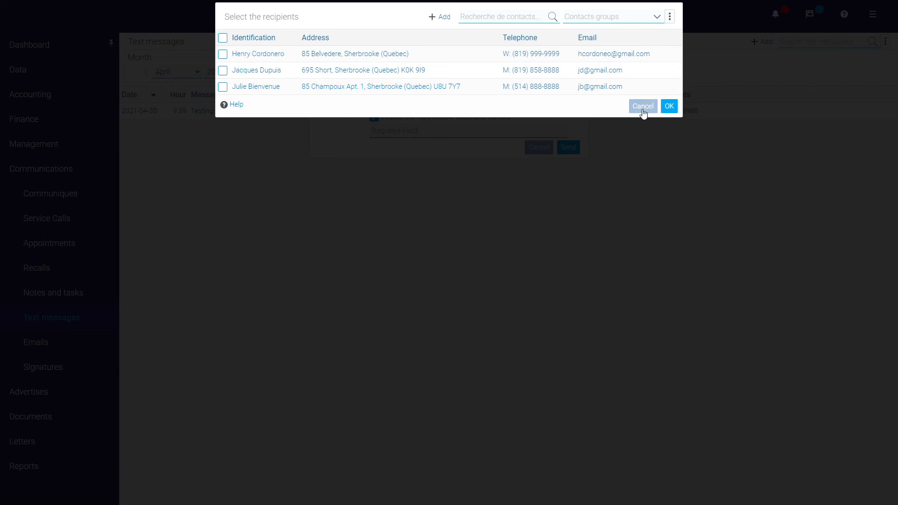
left_click(662, 104)
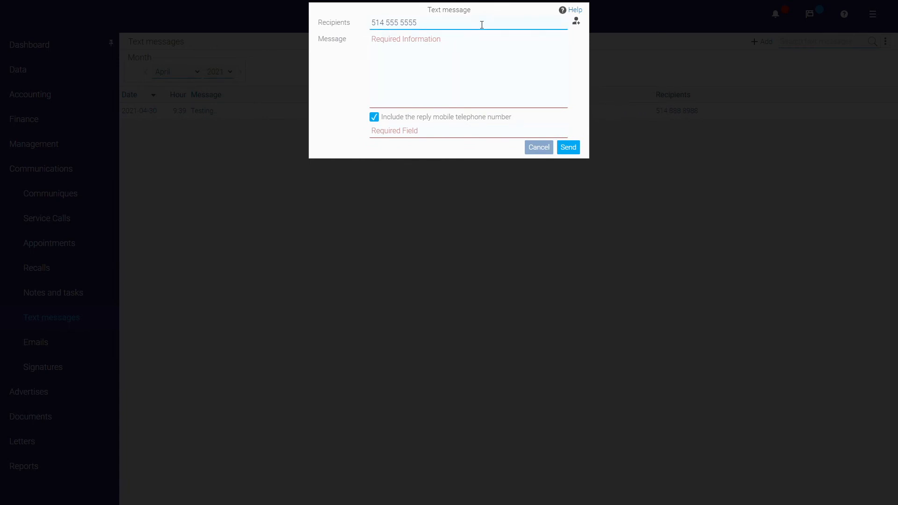
Write 'testing 2', drop the reply mobile number, and send the text.
left_click(453, 62)
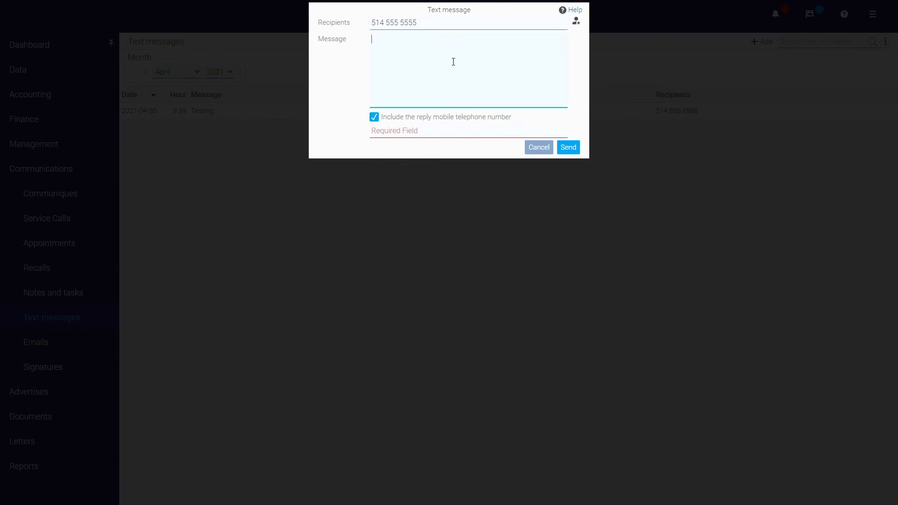
type("testing 2")
key("Tab")
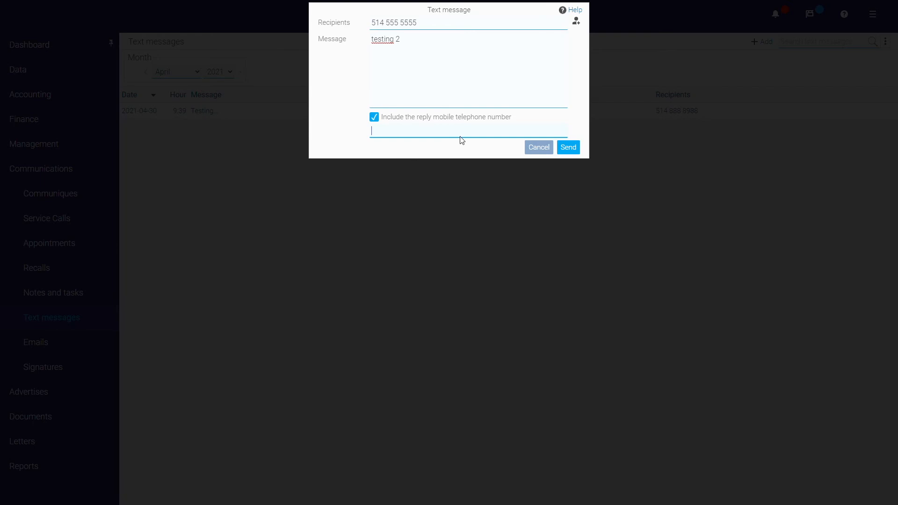
left_click(374, 118)
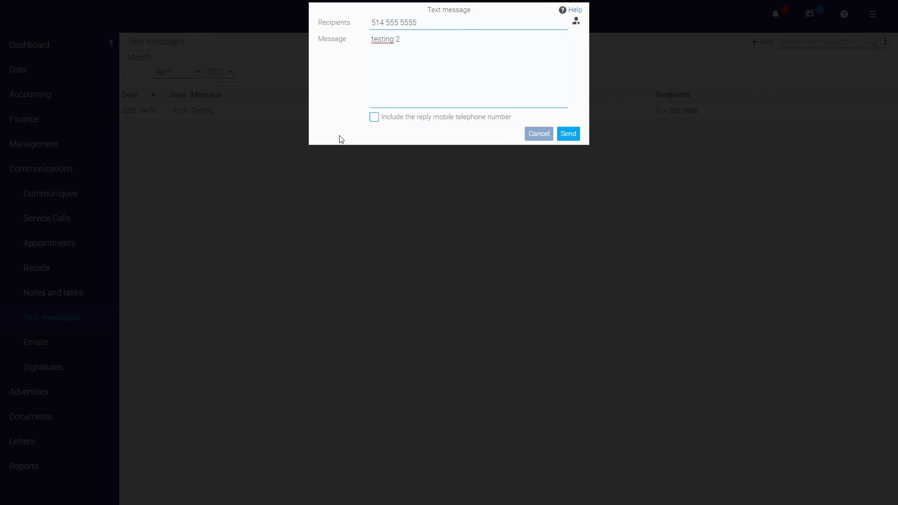
left_click(568, 134)
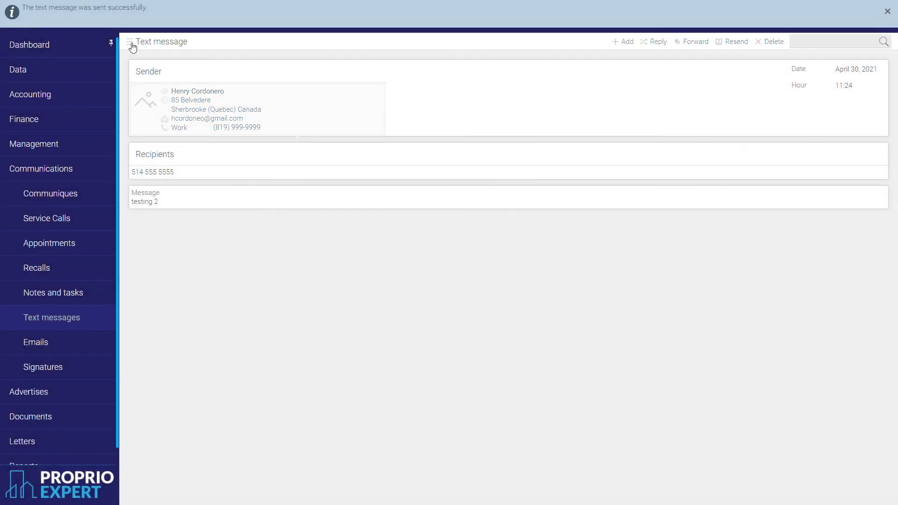
left_click(131, 44)
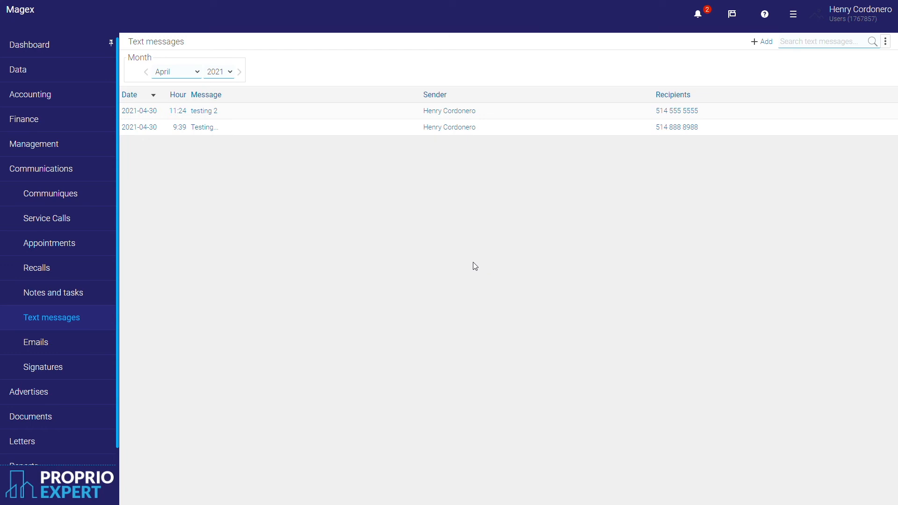
Start a new email addressed to all three contacts.
left_click(69, 351)
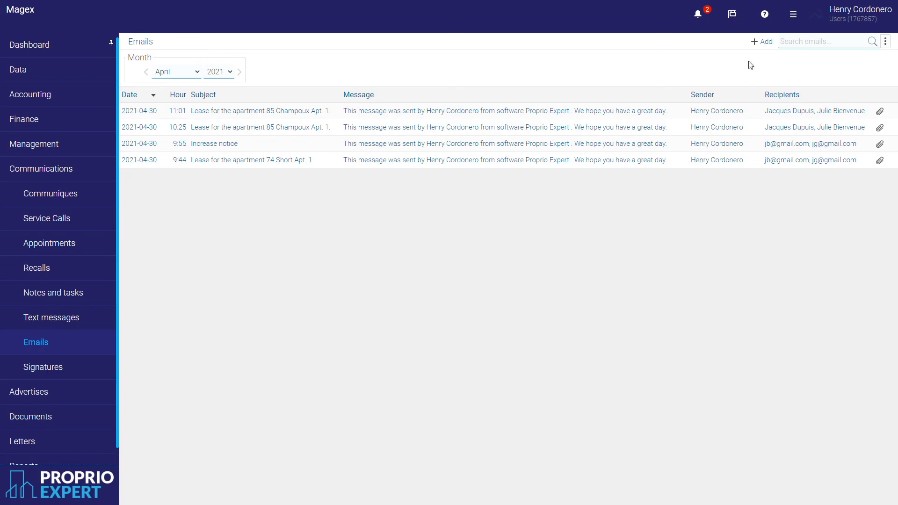
left_click(767, 44)
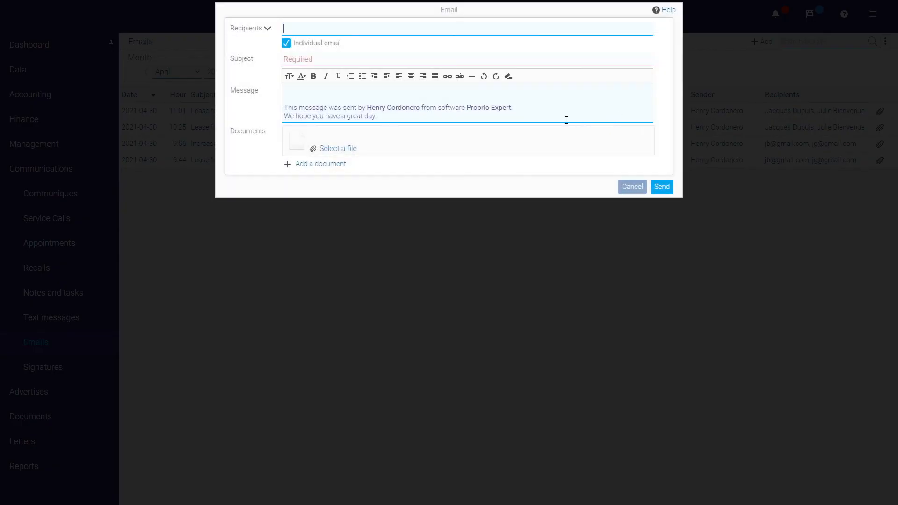
mouse_move(642, 33)
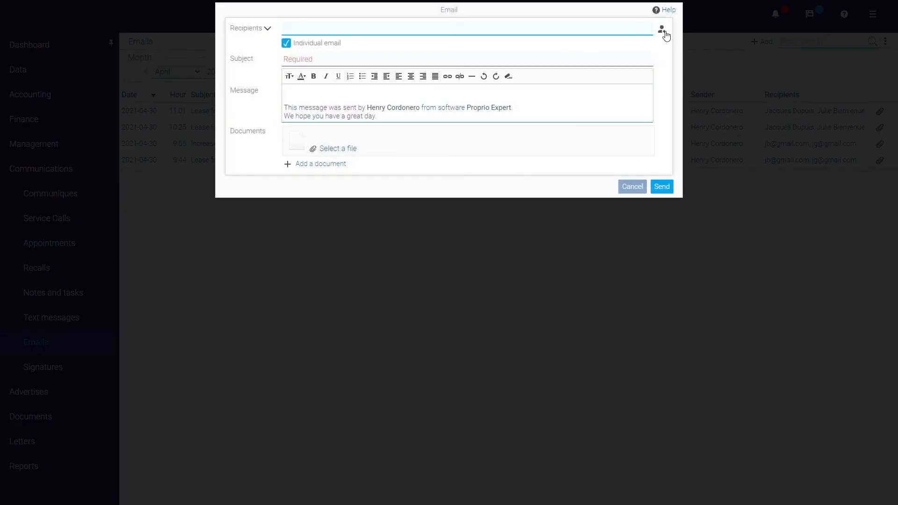
left_click(664, 31)
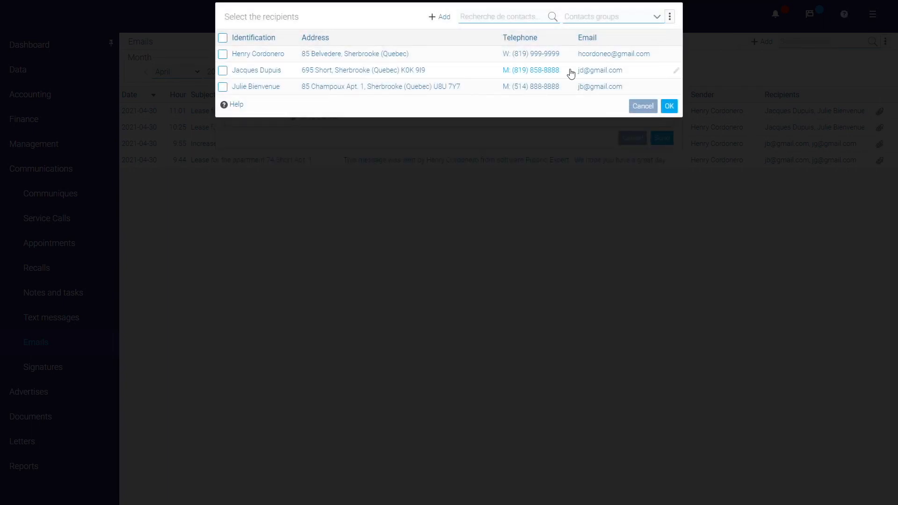
left_click(222, 38)
left_click(669, 107)
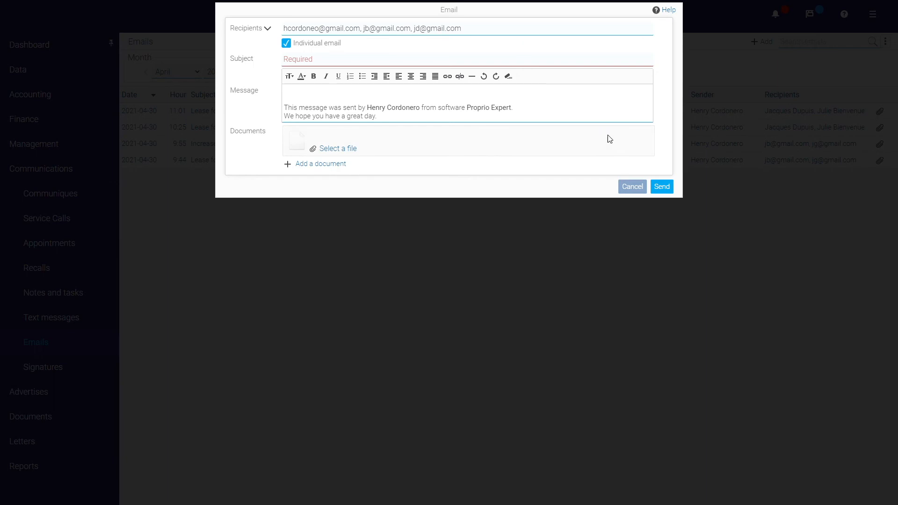
Give the email the subject 'Test 123' and send it.
left_click(308, 62)
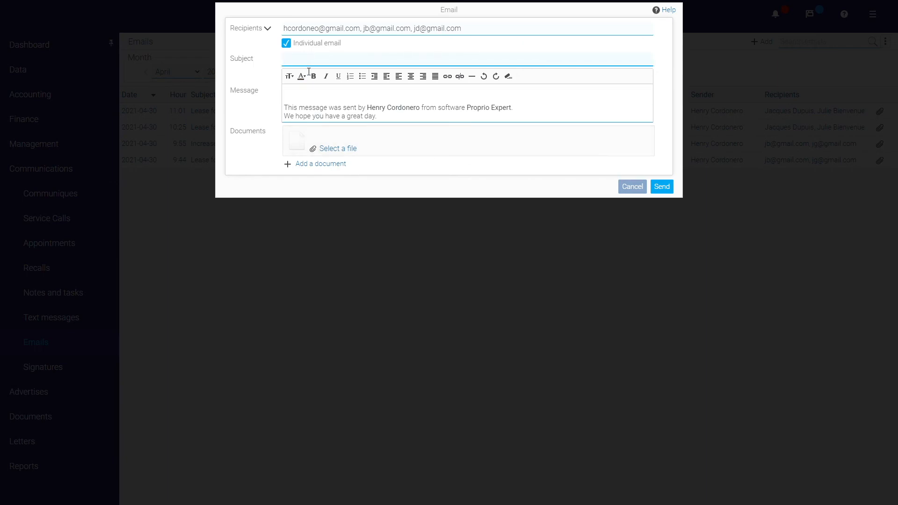
type("Te")
key("BackSpace")
type("est 123")
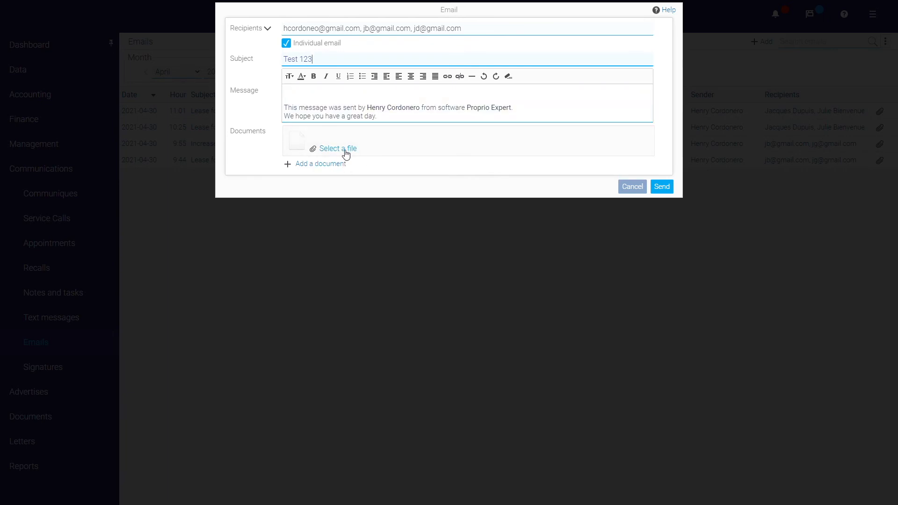
left_click(661, 187)
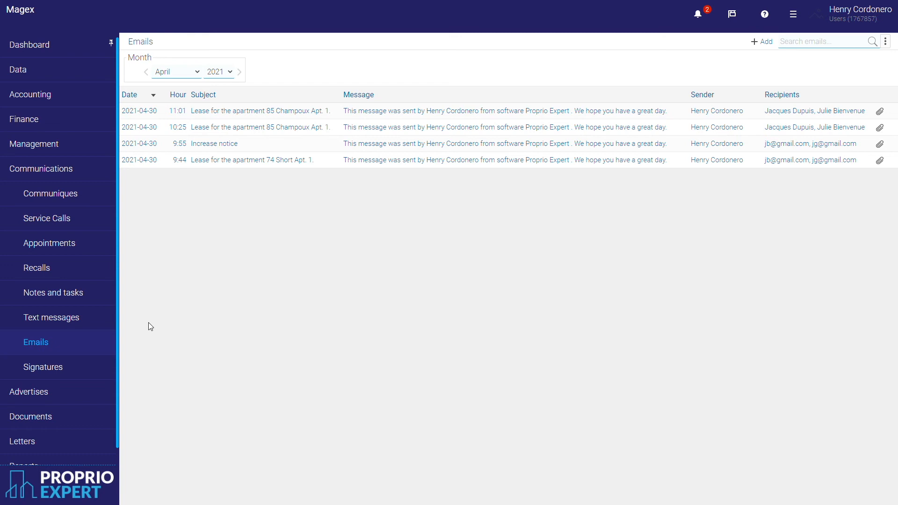
Save a contact note reading 'Really good tenant' and open that contact's record.
left_click(66, 300)
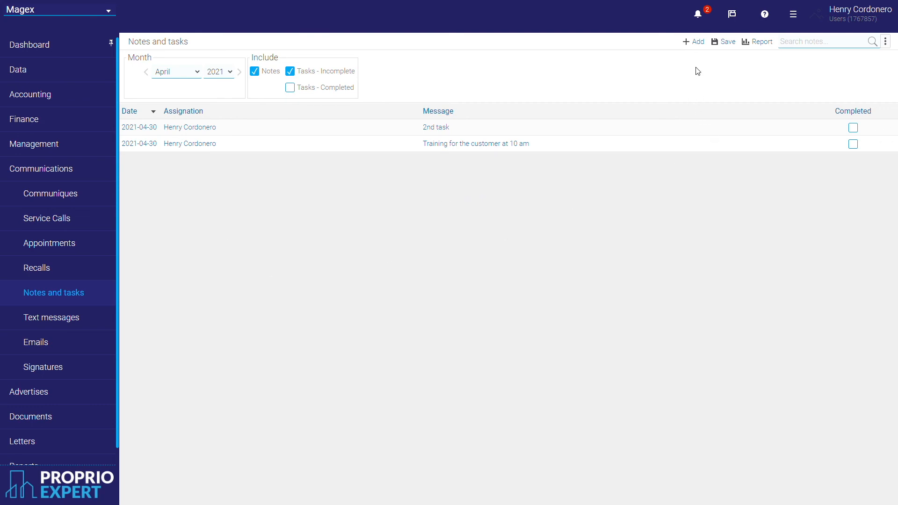
left_click(697, 42)
left_click(466, 52)
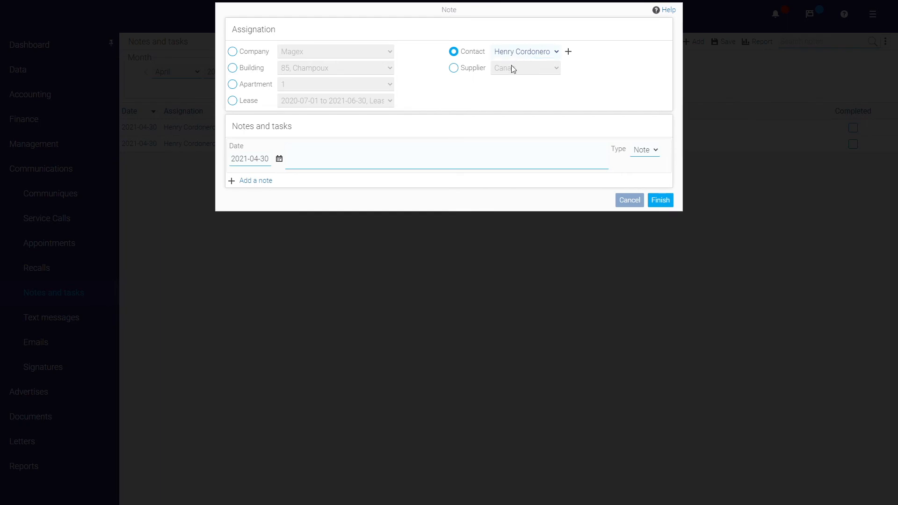
left_click(441, 162)
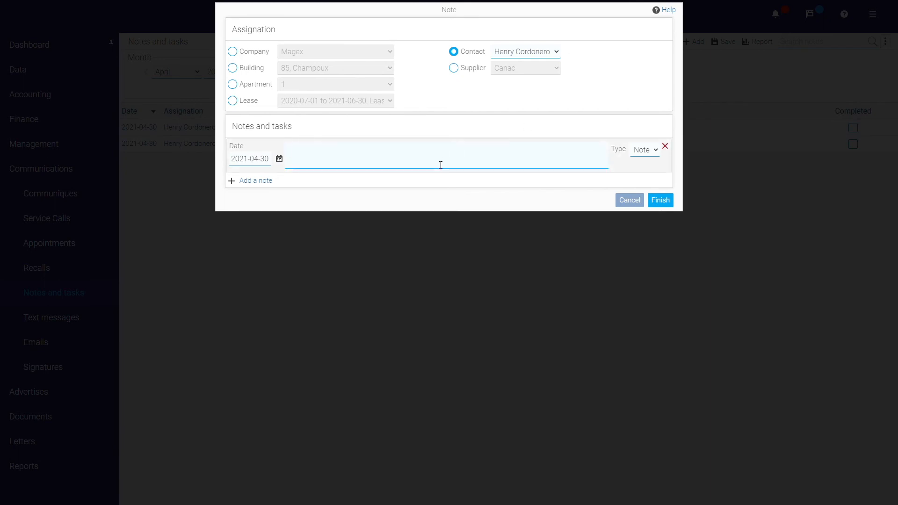
type("Really good tenant")
left_click(665, 203)
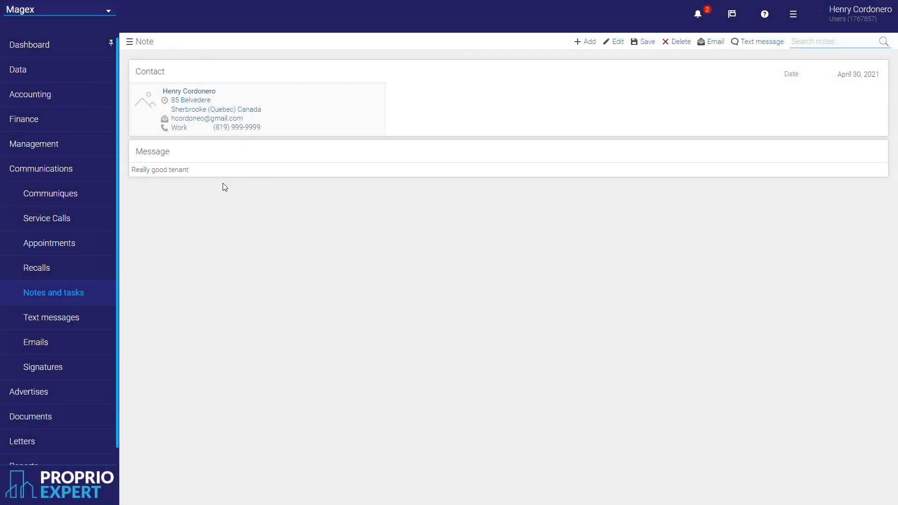
left_click(204, 92)
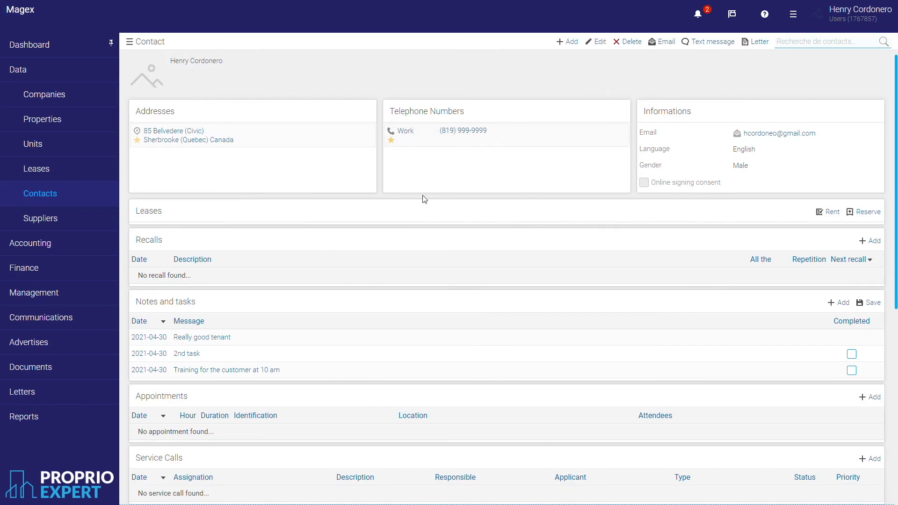
Open the tenant's record from the contacts list, cancelling an edit without changes.
scroll(425, 199, "down", 2)
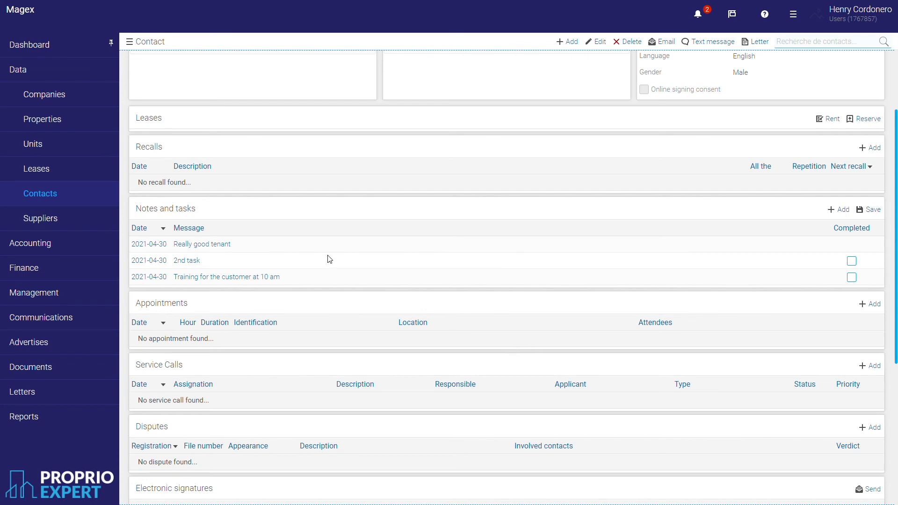
left_click(77, 198)
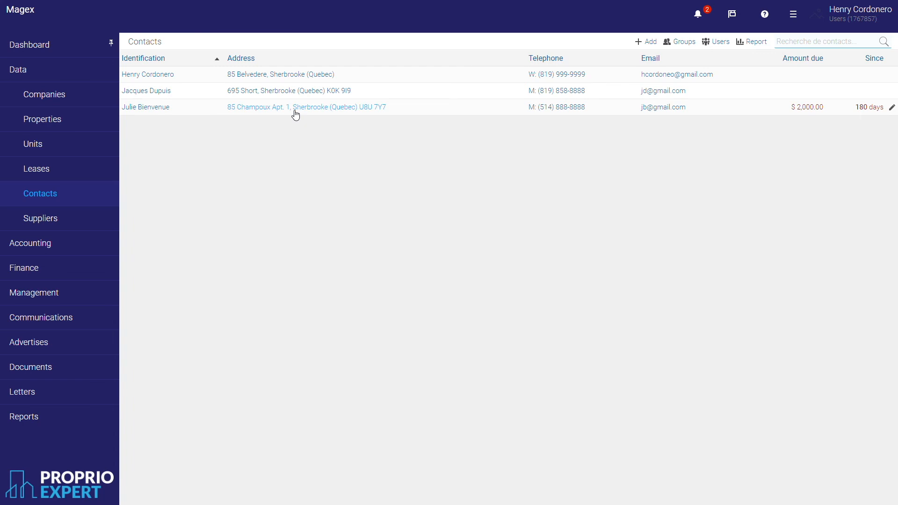
left_click(142, 109)
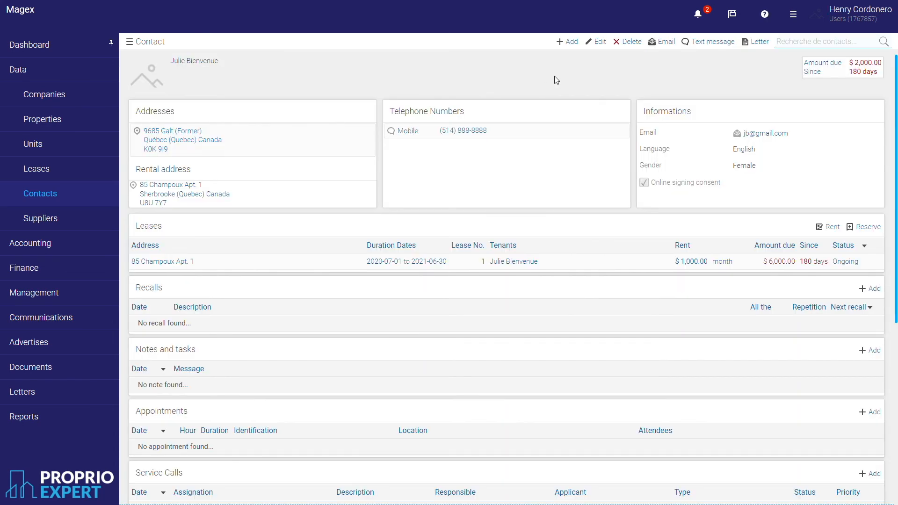
left_click(599, 41)
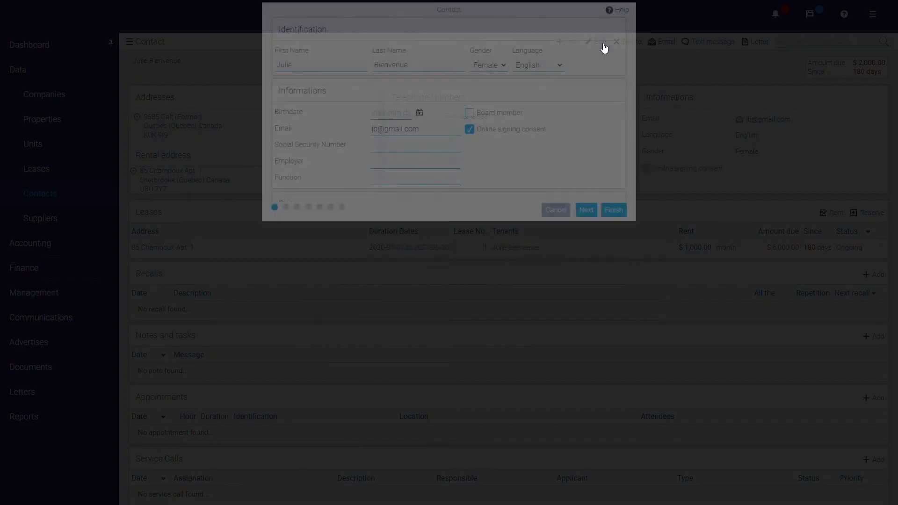
left_click(556, 315)
left_click(704, 81)
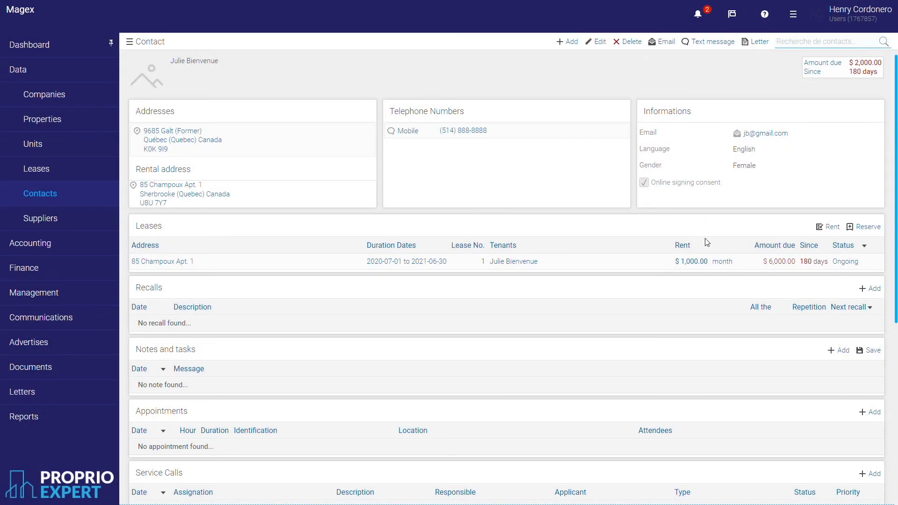
scroll(704, 243, "down", 3)
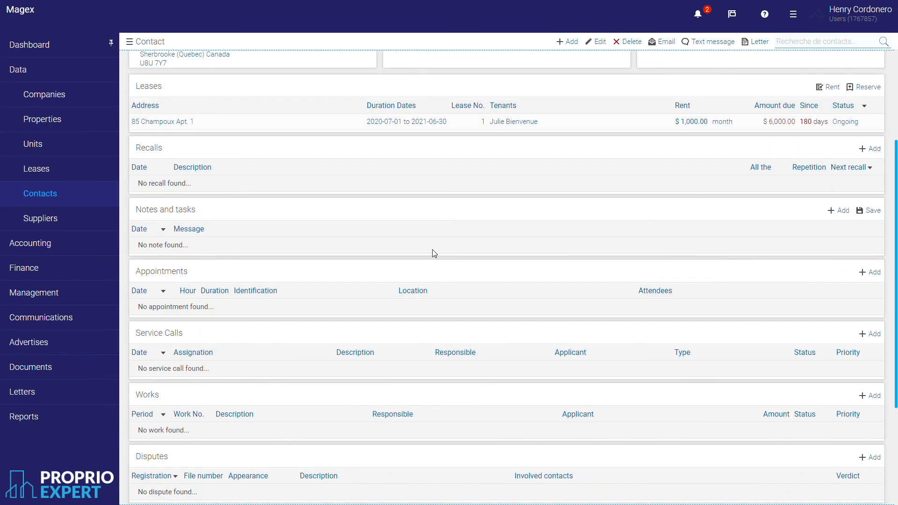
Add a 'Bad tenant' note to the tenant's record, then return to Notes and tasks.
left_click(843, 212)
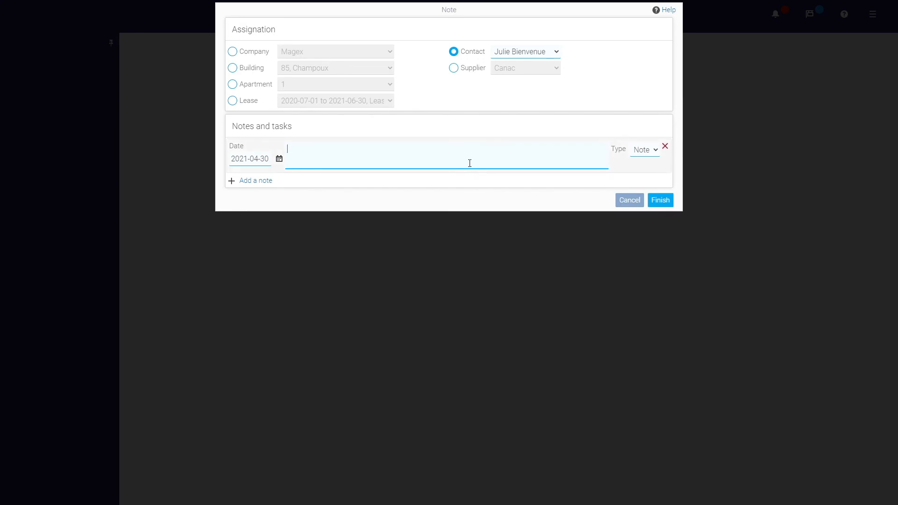
type("Bad tenant")
left_click(660, 200)
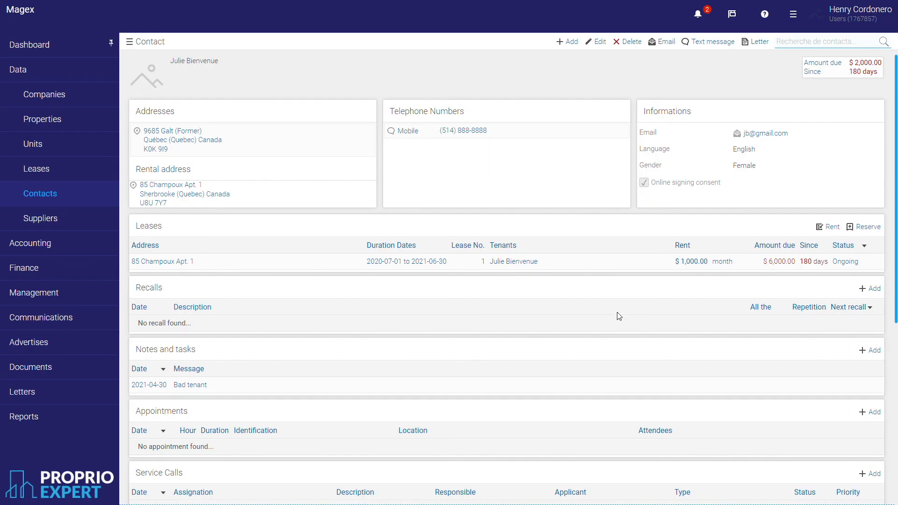
scroll(608, 320, "down", 1)
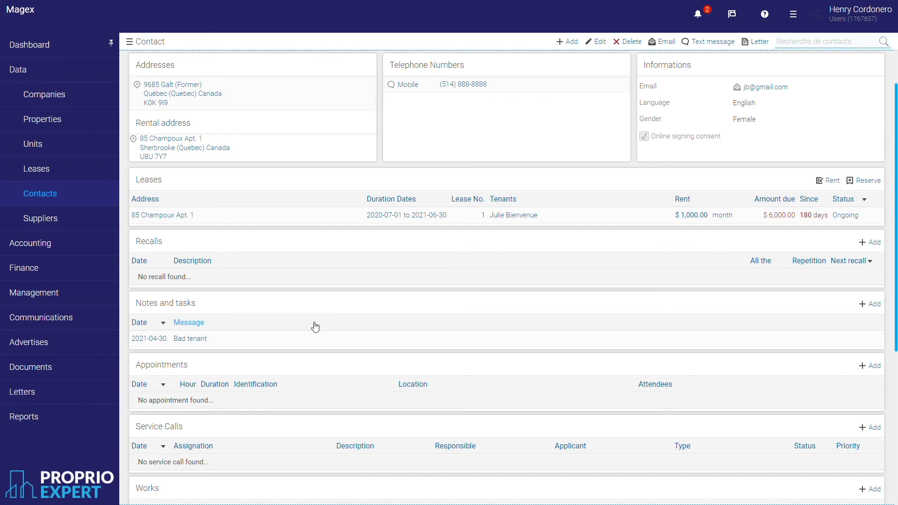
left_click(95, 325)
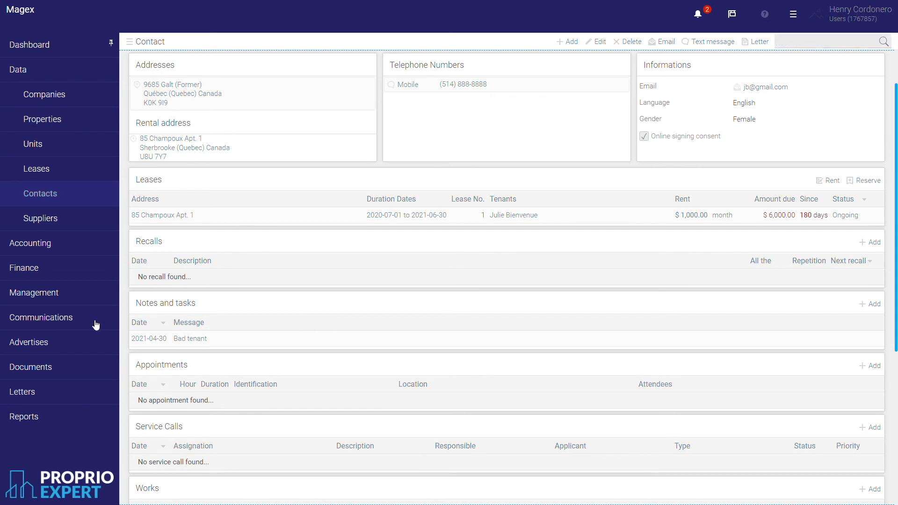
left_click(85, 300)
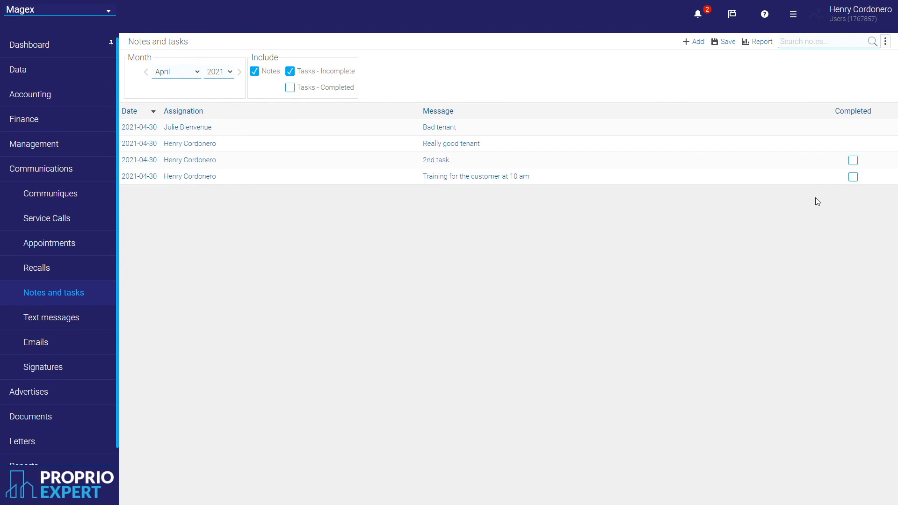
Show completed tasks in the list, leaving the training task marked unfinished.
left_click(853, 176)
left_click(724, 42)
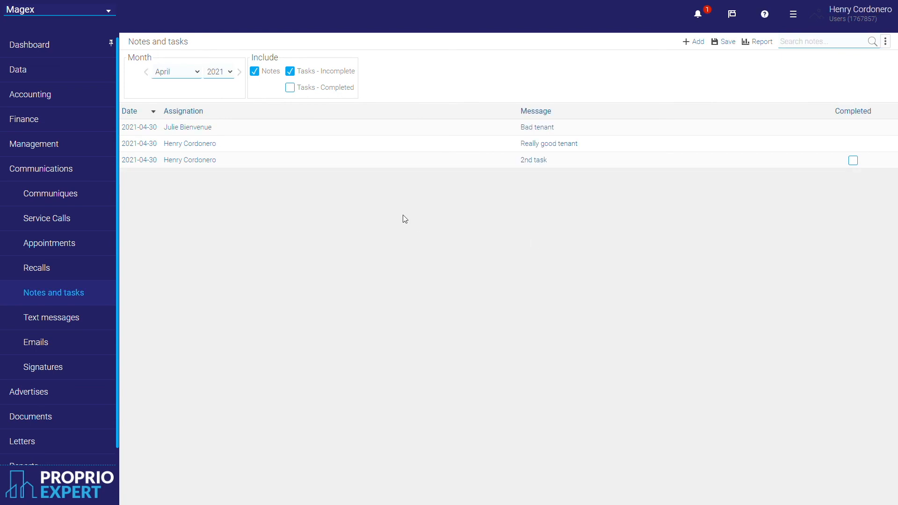
left_click(290, 88)
left_click(856, 179)
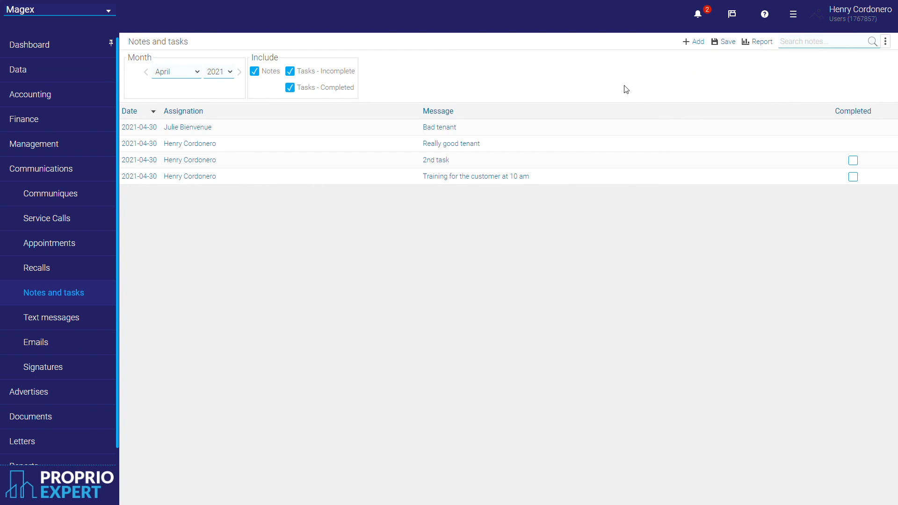
Create a task 'Test 123' assigned to the user's own contact.
left_click(698, 42)
left_click(641, 150)
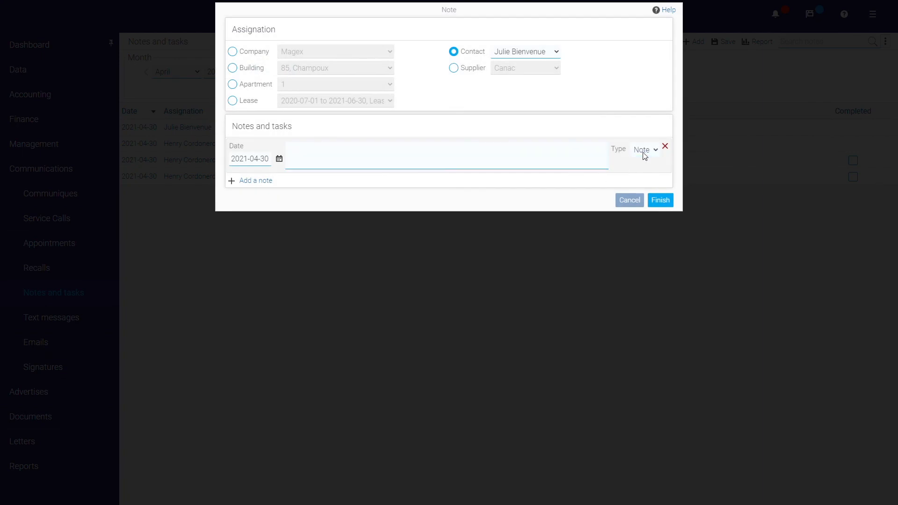
left_click(646, 176)
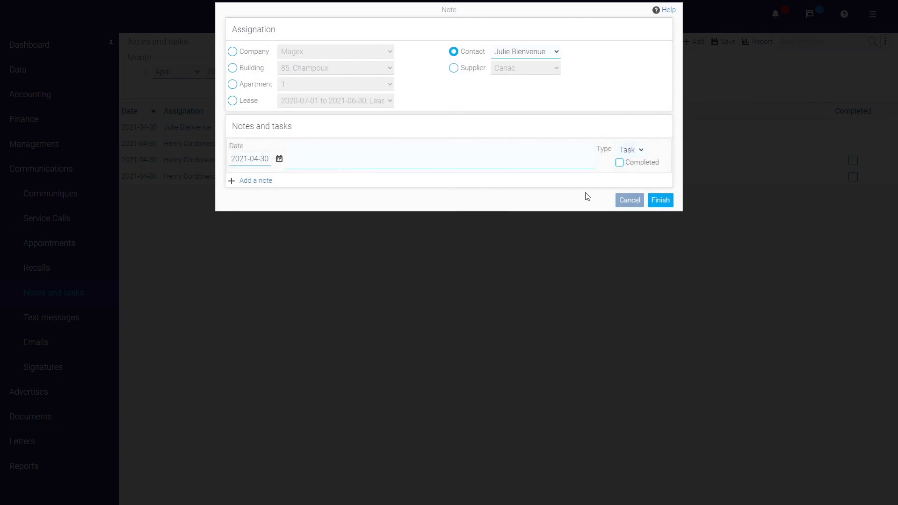
left_click(532, 55)
left_click(531, 69)
left_click(446, 157)
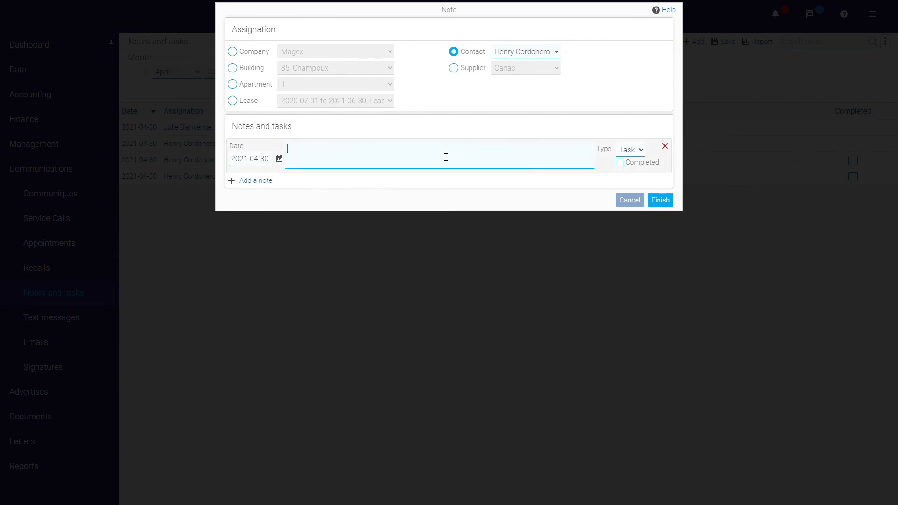
type("Test 123")
left_click(663, 201)
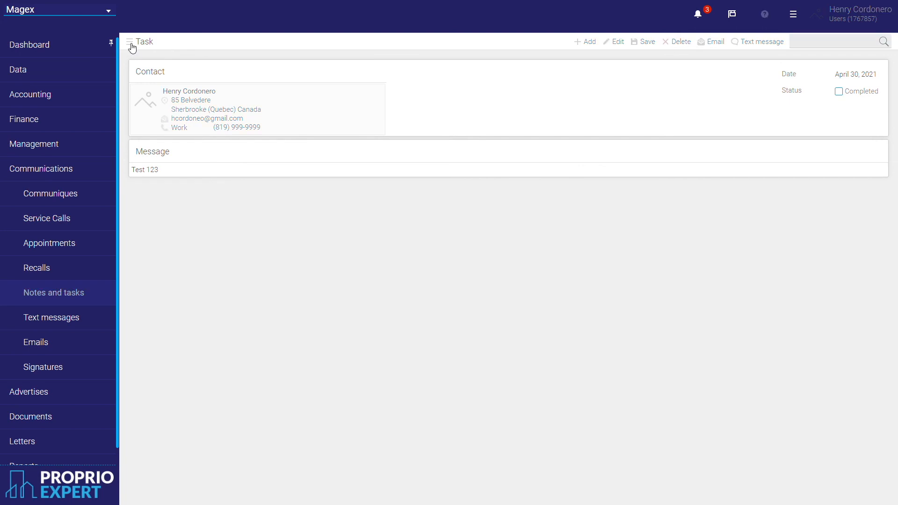
left_click(131, 44)
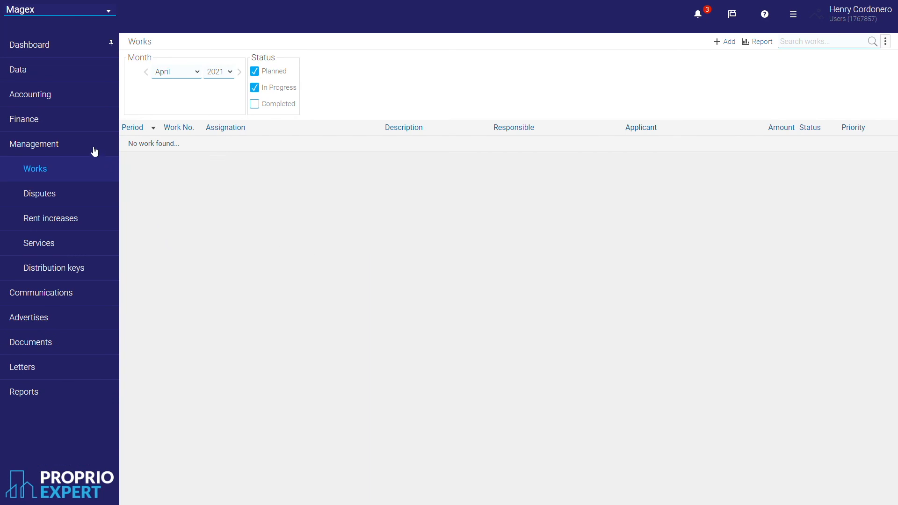
Filter the rent increases list to the 31 to 90 days and 91 to 180 days periods.
left_click(61, 224)
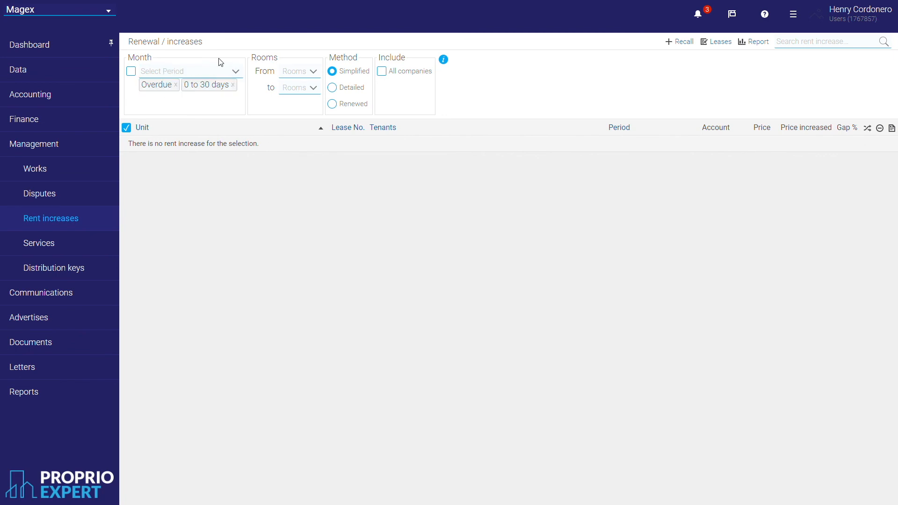
left_click(201, 75)
left_click(182, 112)
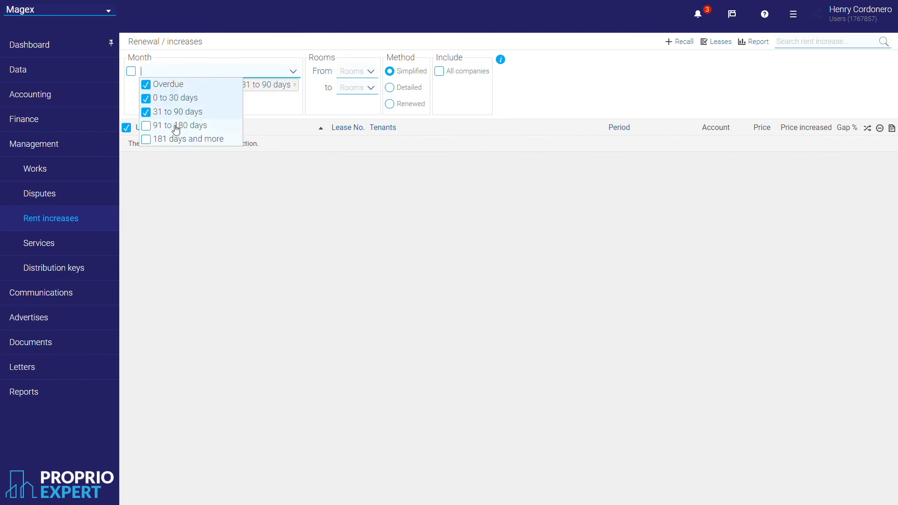
left_click(177, 126)
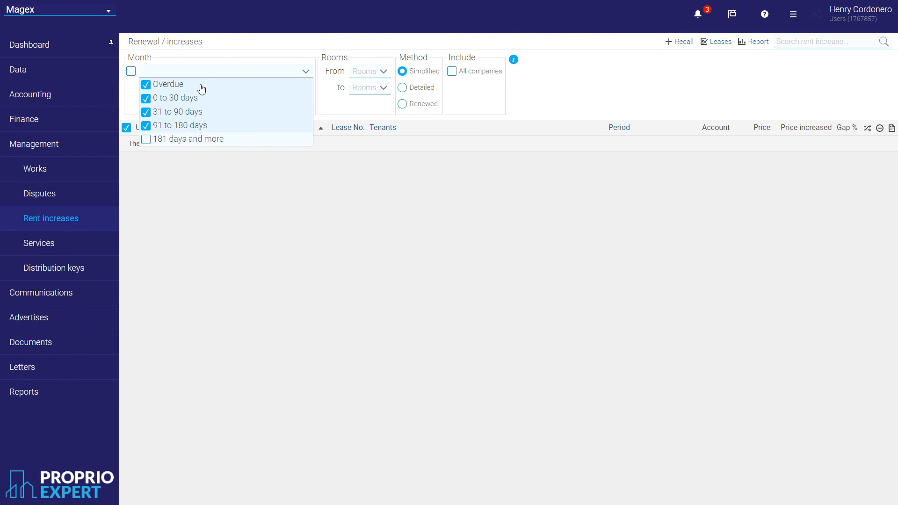
left_click(226, 206)
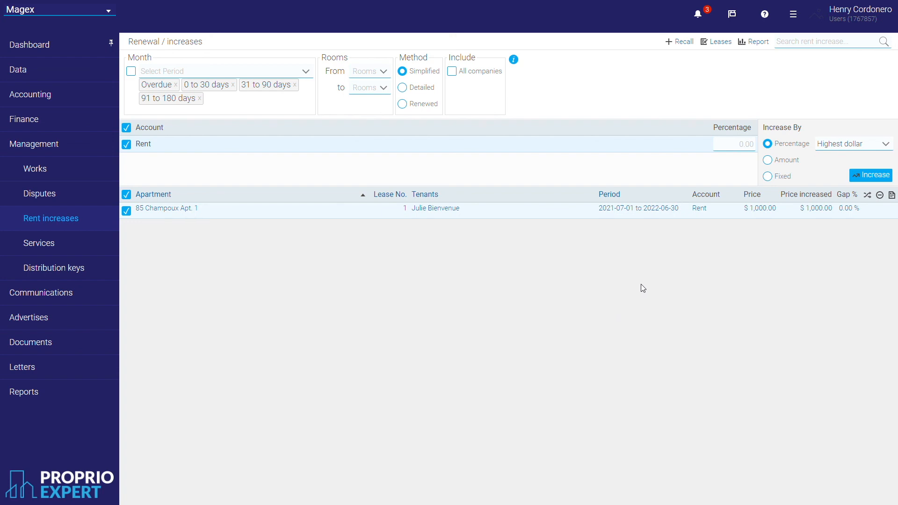
left_click(742, 149)
type("2")
left_click(746, 266)
left_click(863, 175)
Open the lease's increase notice letter and remove the 'Refuse and renew' tenant response option.
left_click(891, 208)
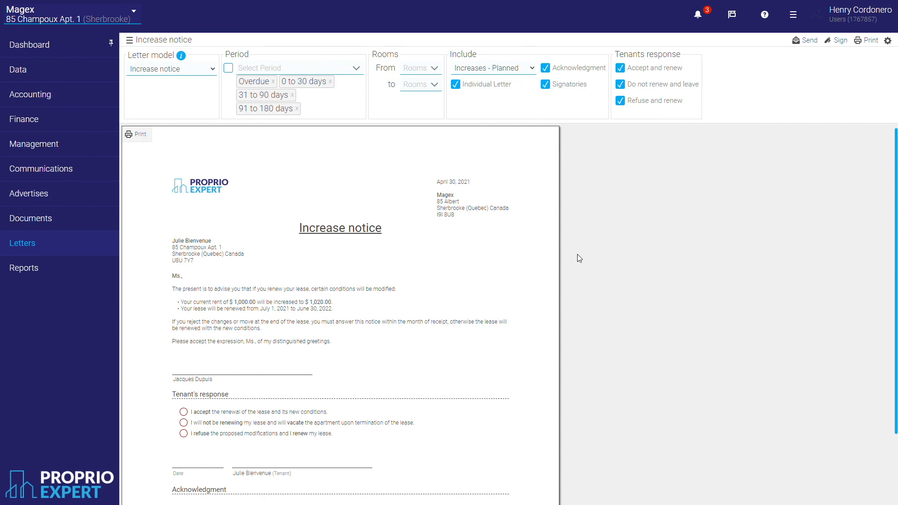
scroll(578, 255, "down", 1)
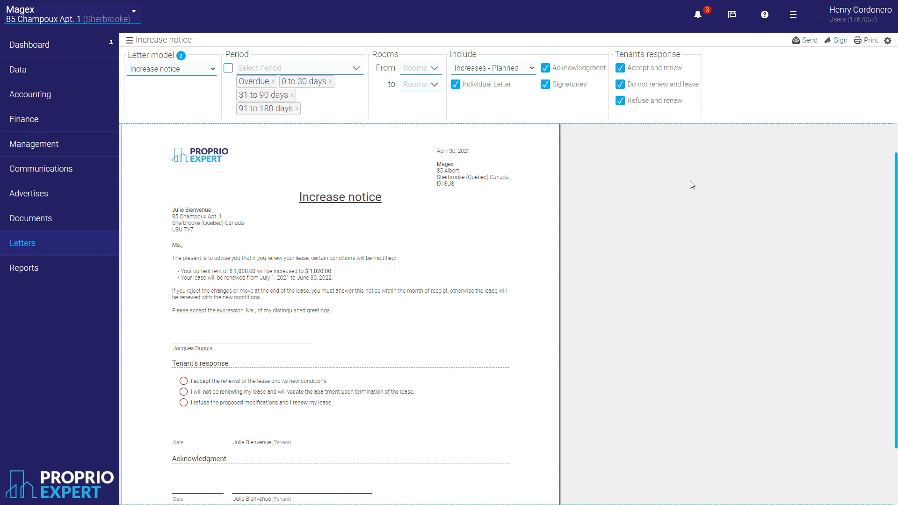
left_click(620, 101)
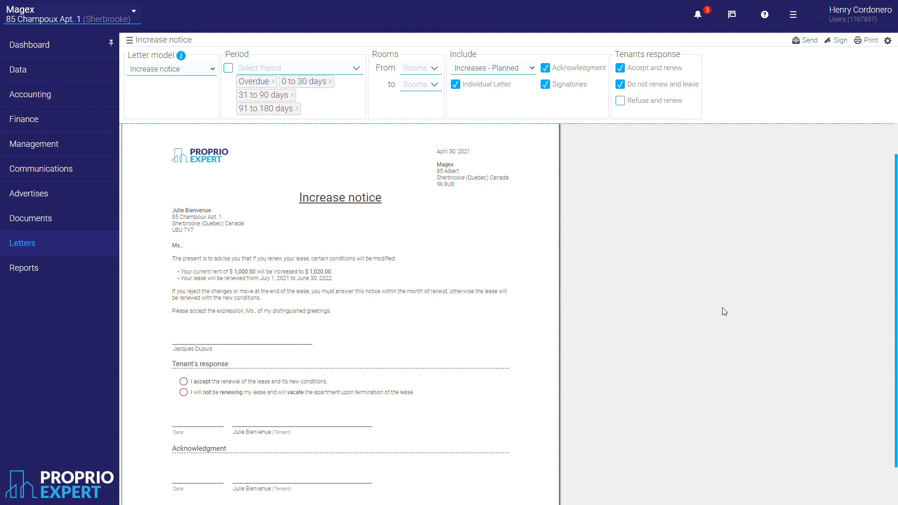
scroll(721, 310, "down", 1)
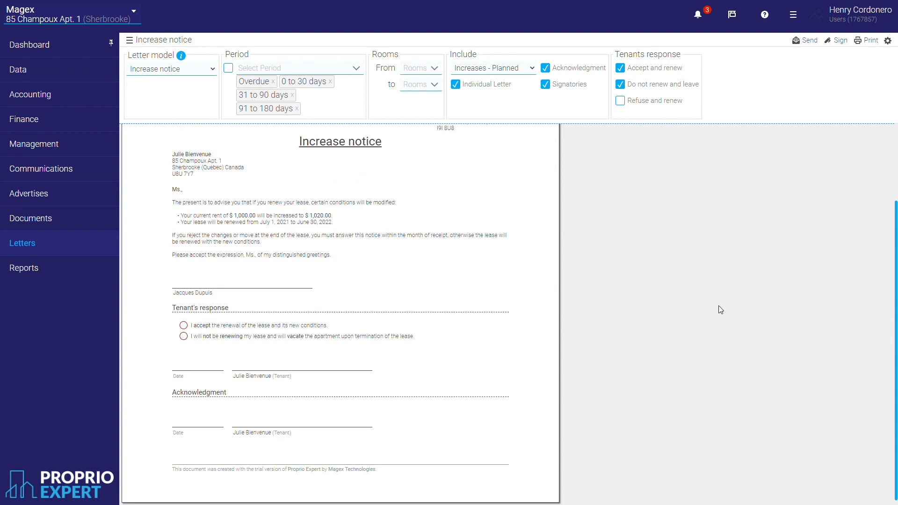
scroll(695, 320, "up", 2)
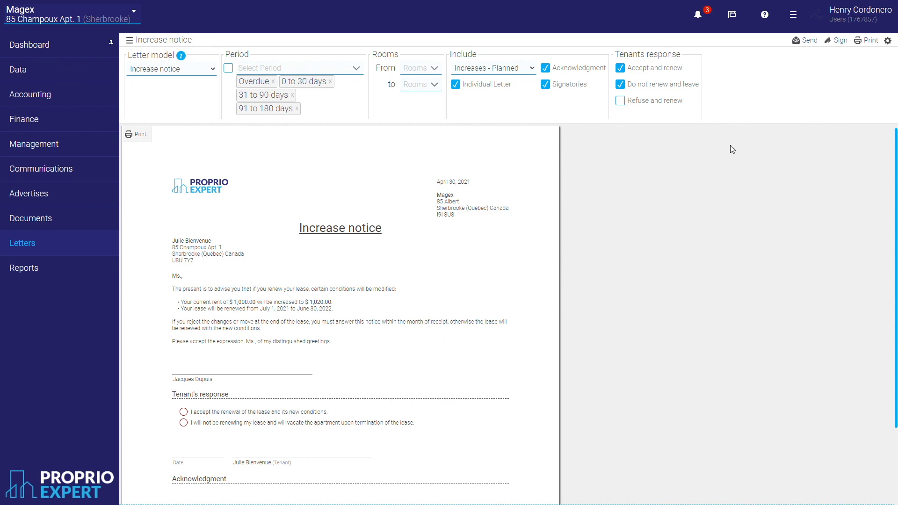
Email the increase notice to lessor and tenant for electronic signature, then view Communications.
left_click(804, 41)
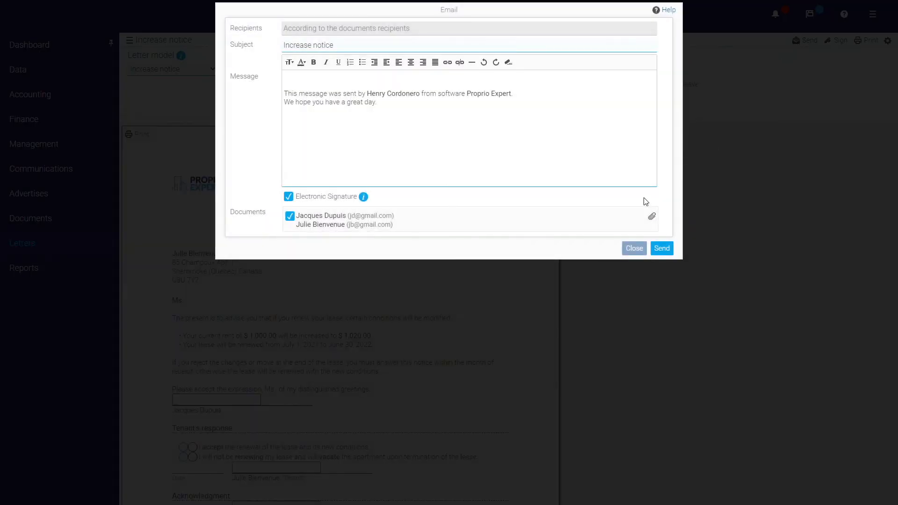
left_click(665, 250)
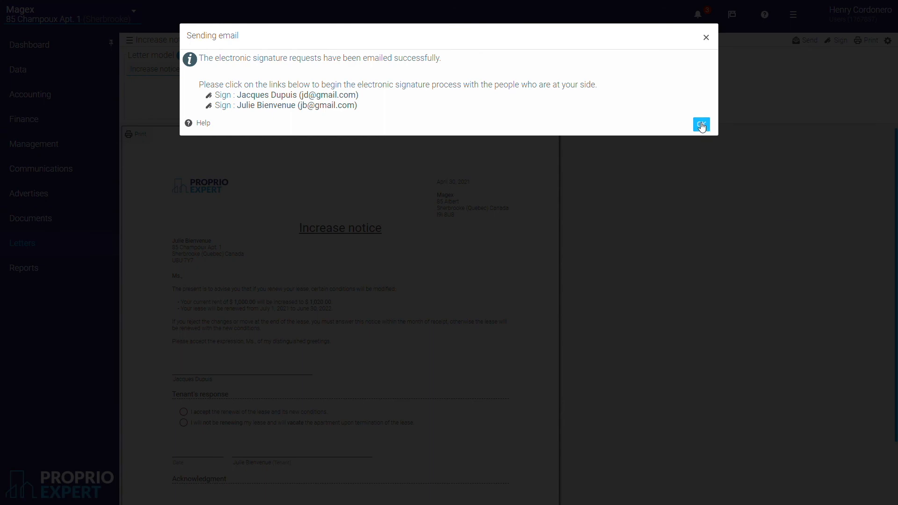
left_click(701, 125)
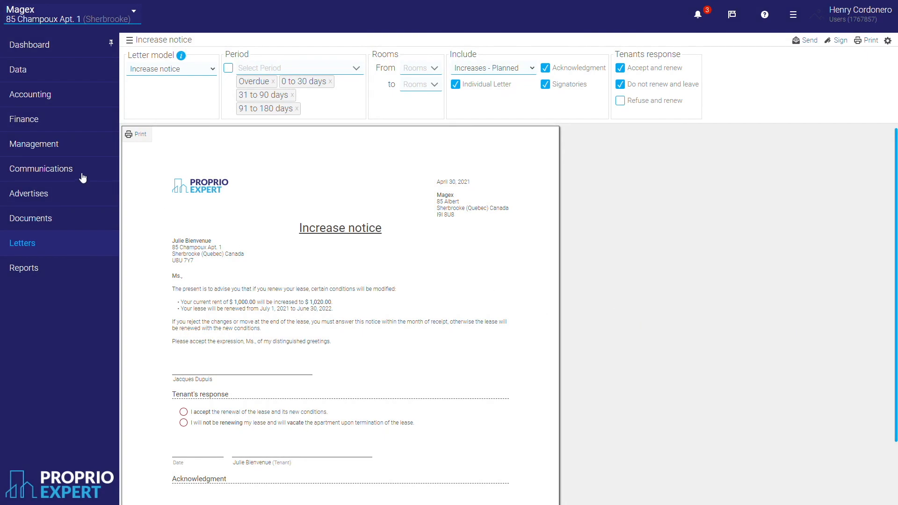
left_click(56, 168)
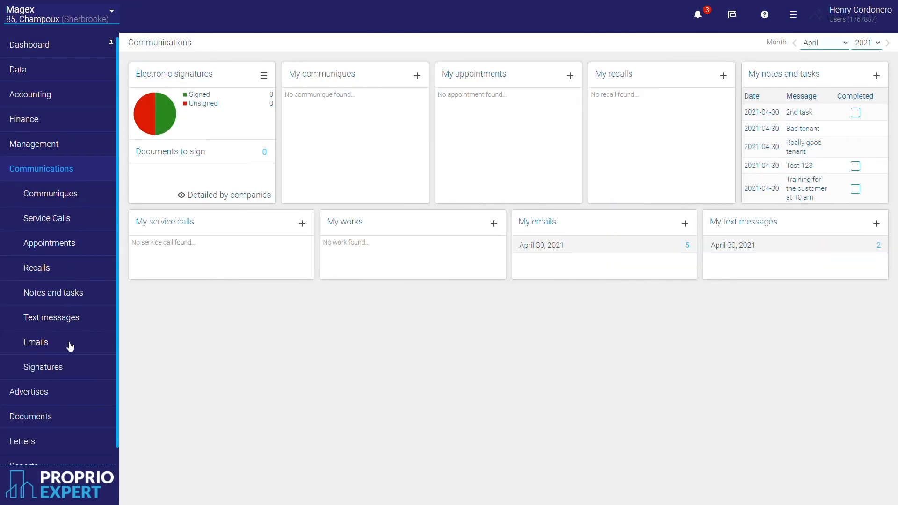
Check the electronic signatures list, then return to the Management rent increases page.
left_click(66, 368)
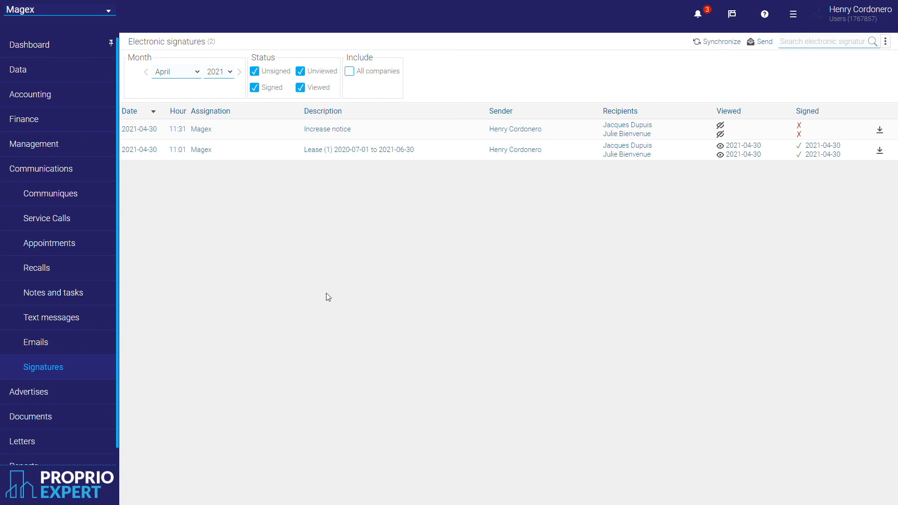
left_click(32, 144)
left_click(70, 220)
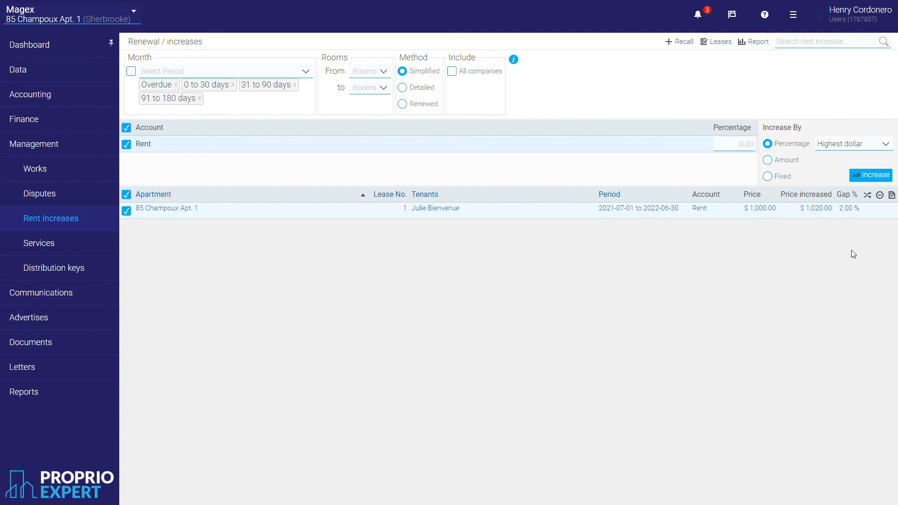
Apply the planned increase to the lease and open the lease to confirm $1,020.00 rent.
left_click(867, 208)
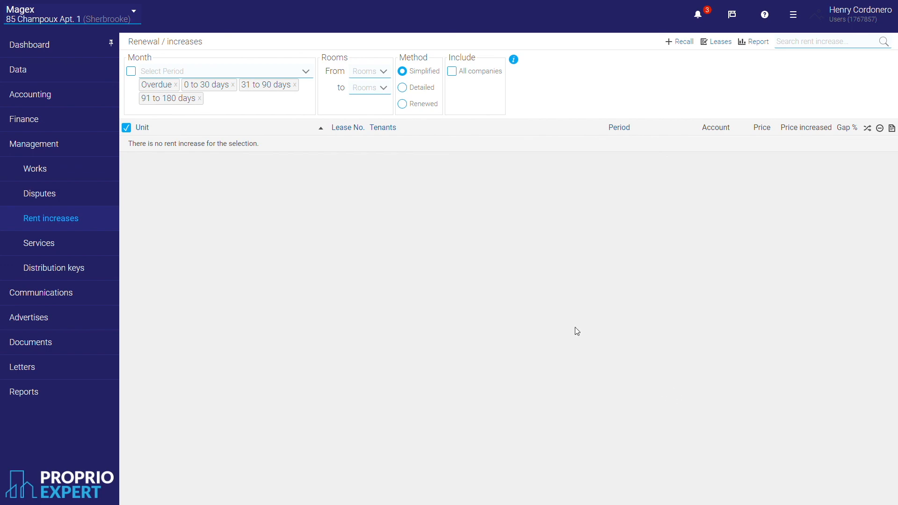
left_click(66, 78)
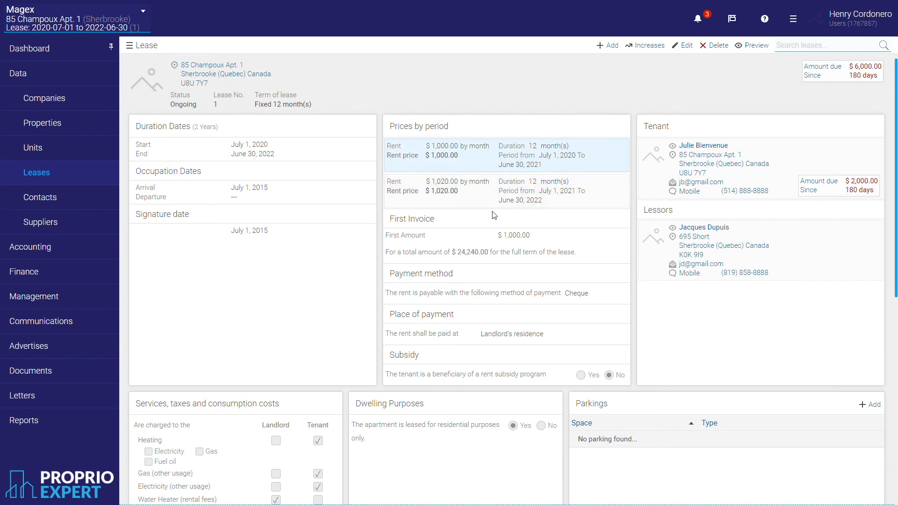
Show collectable invoices through July 2021, with the July invoice at $1,020.00 totalling $9,020.00.
left_click(69, 252)
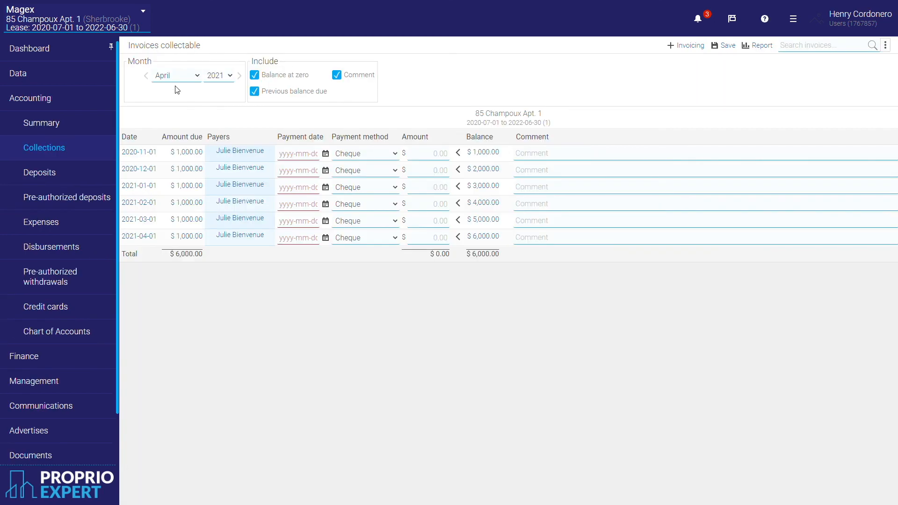
left_click(177, 144)
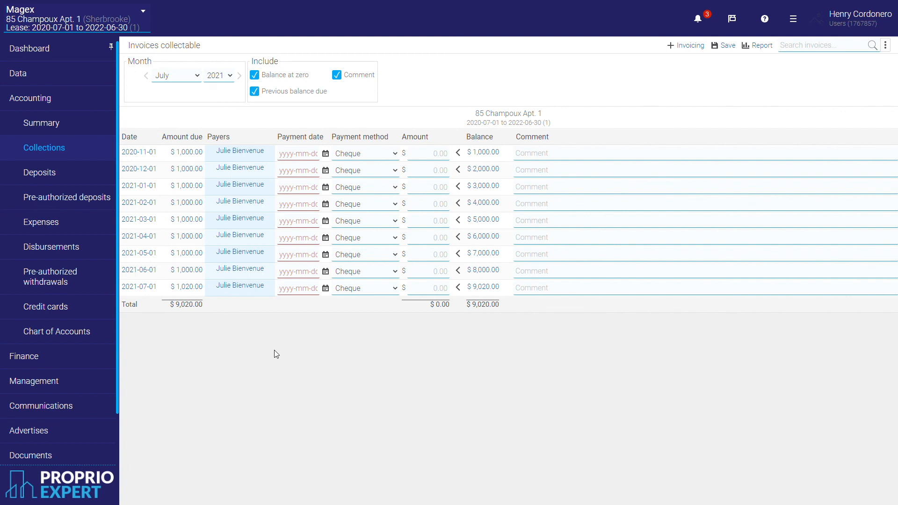
scroll(123, 394, "down", 1)
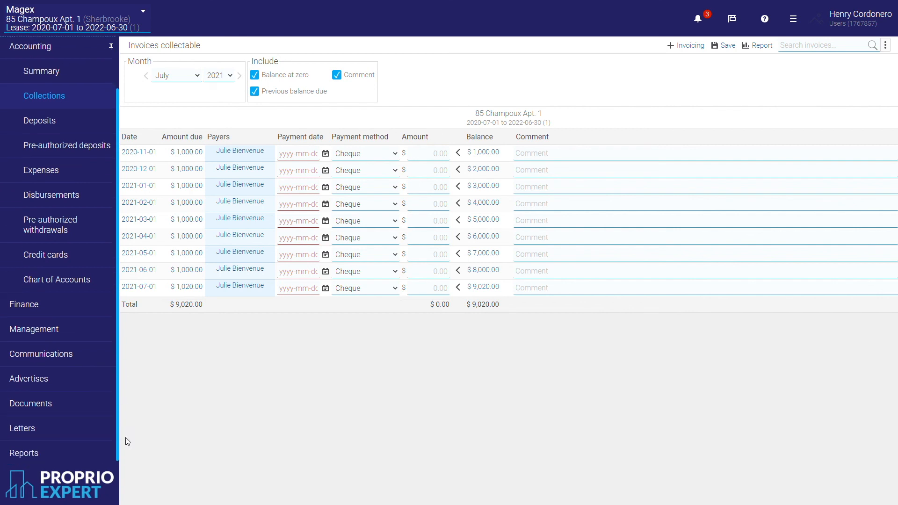
From Reports, start a new RL-31 statement for taxation year 2020.
left_click(53, 458)
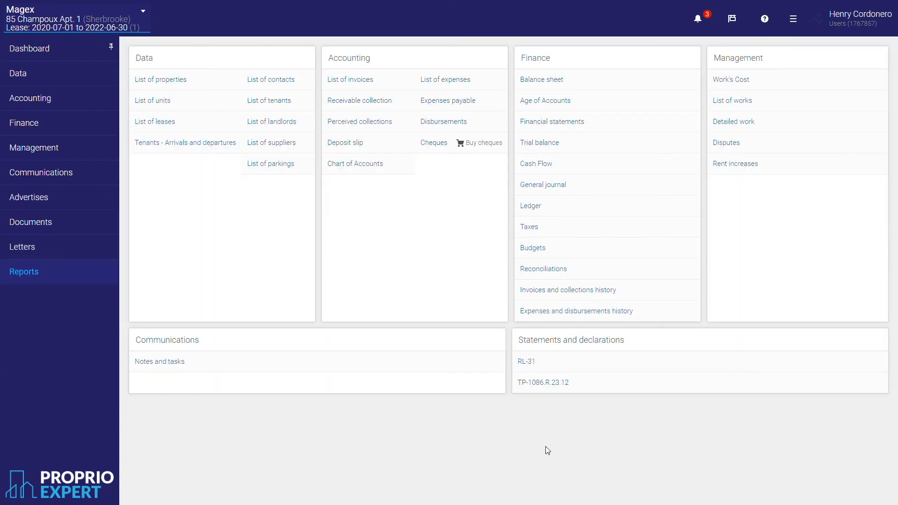
left_click(536, 363)
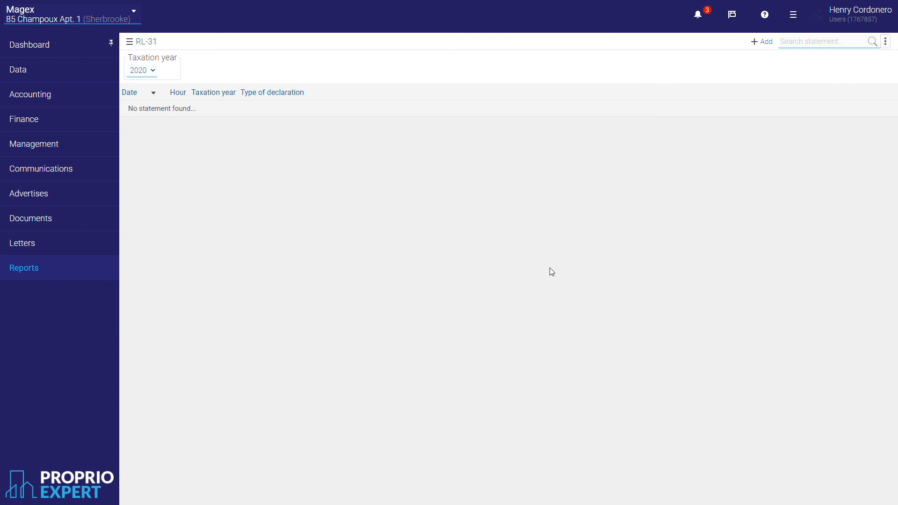
left_click(762, 42)
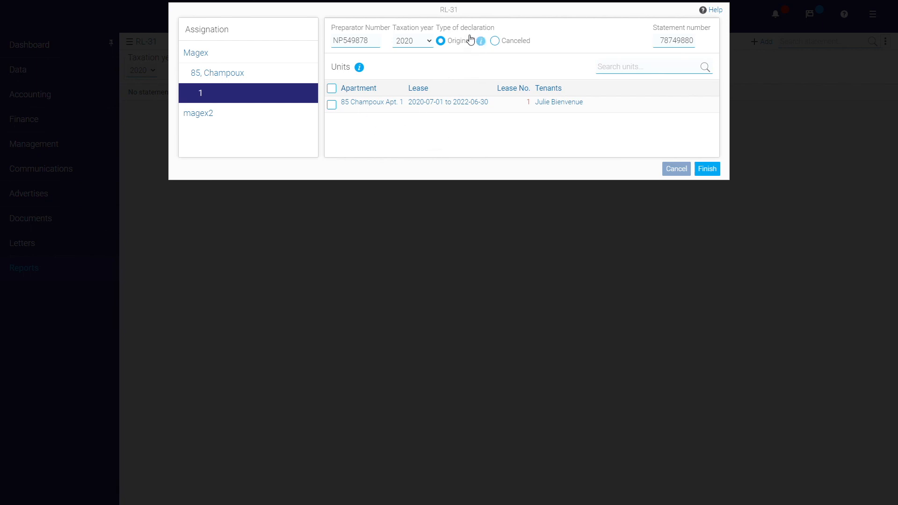
left_click(331, 88)
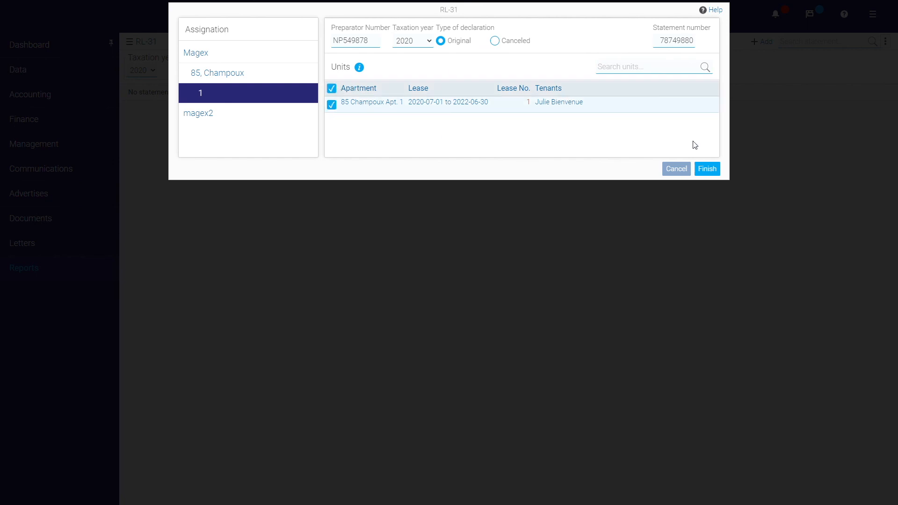
left_click(710, 170)
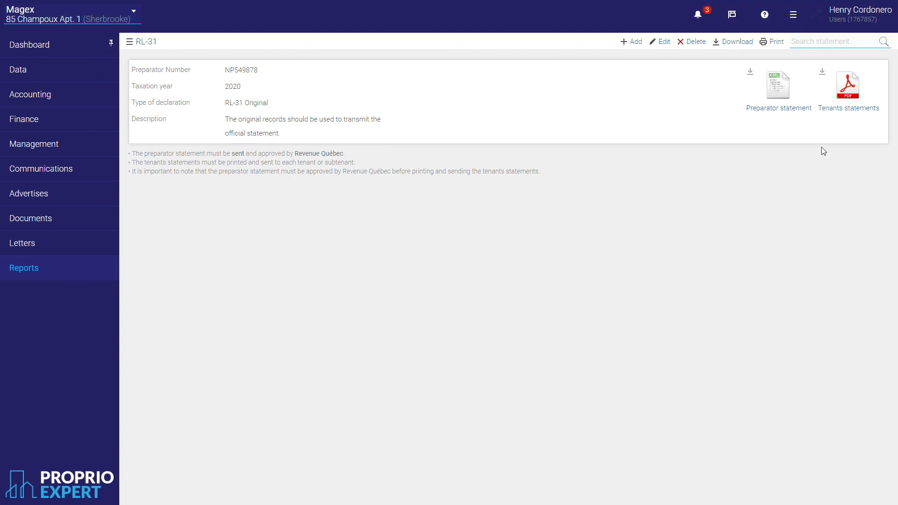
left_click(855, 101)
Follow the Revenu Québec link to the Transmitting RL Slips page.
left_click(316, 154)
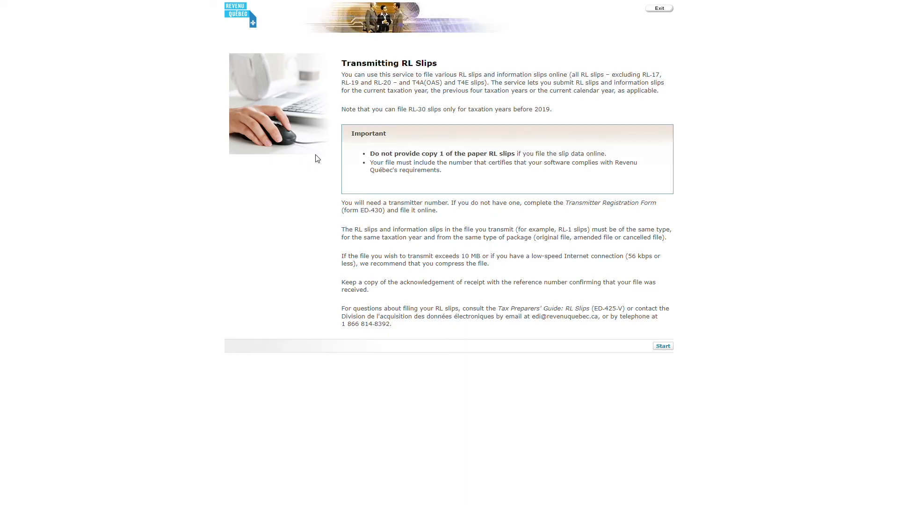
Start the RL-31 slip transmission to reach the Preparer Information form, then close the Revenu Québec tab.
left_click(664, 347)
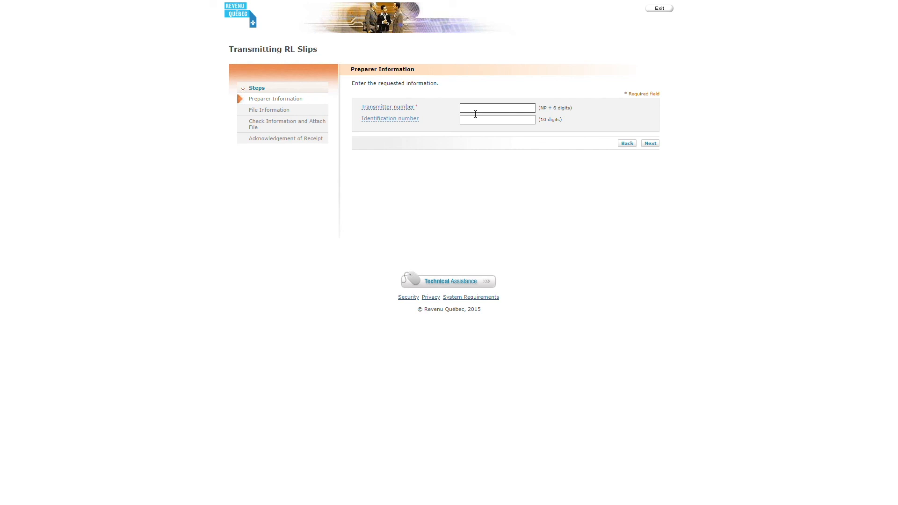
mouse_move(420, 4)
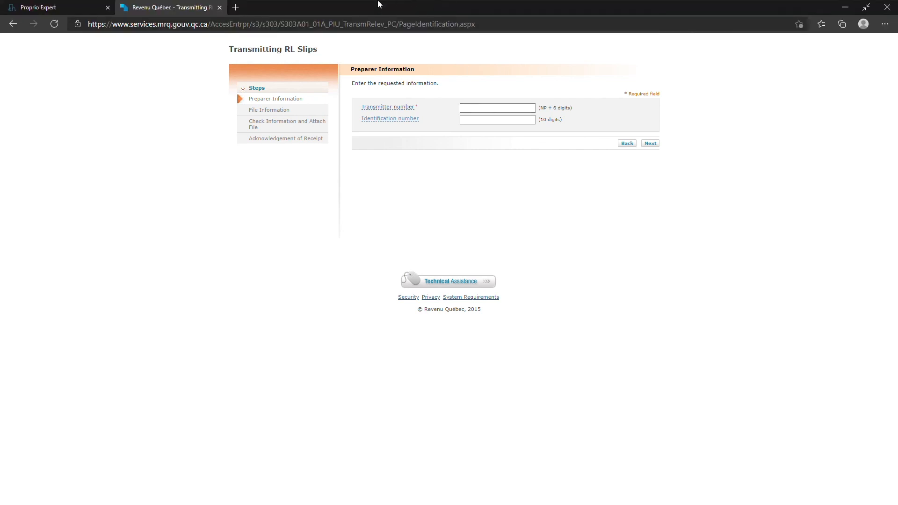
left_click(219, 8)
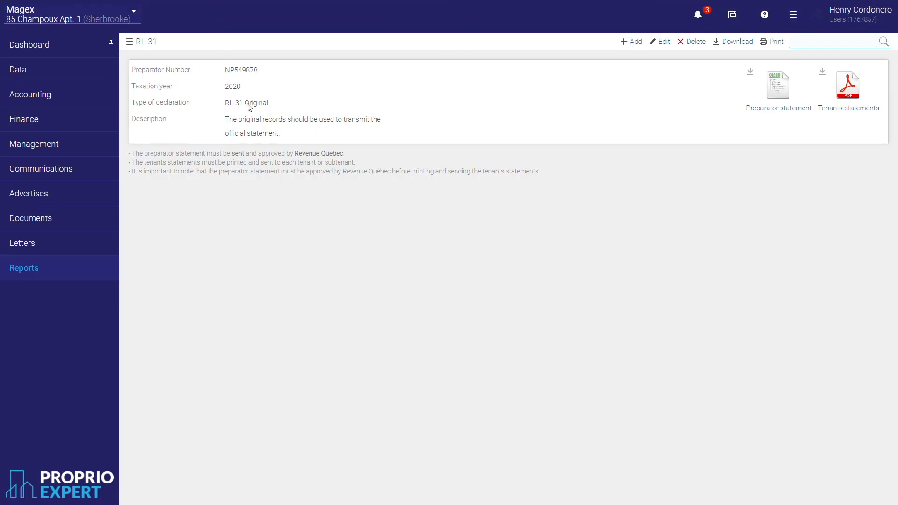